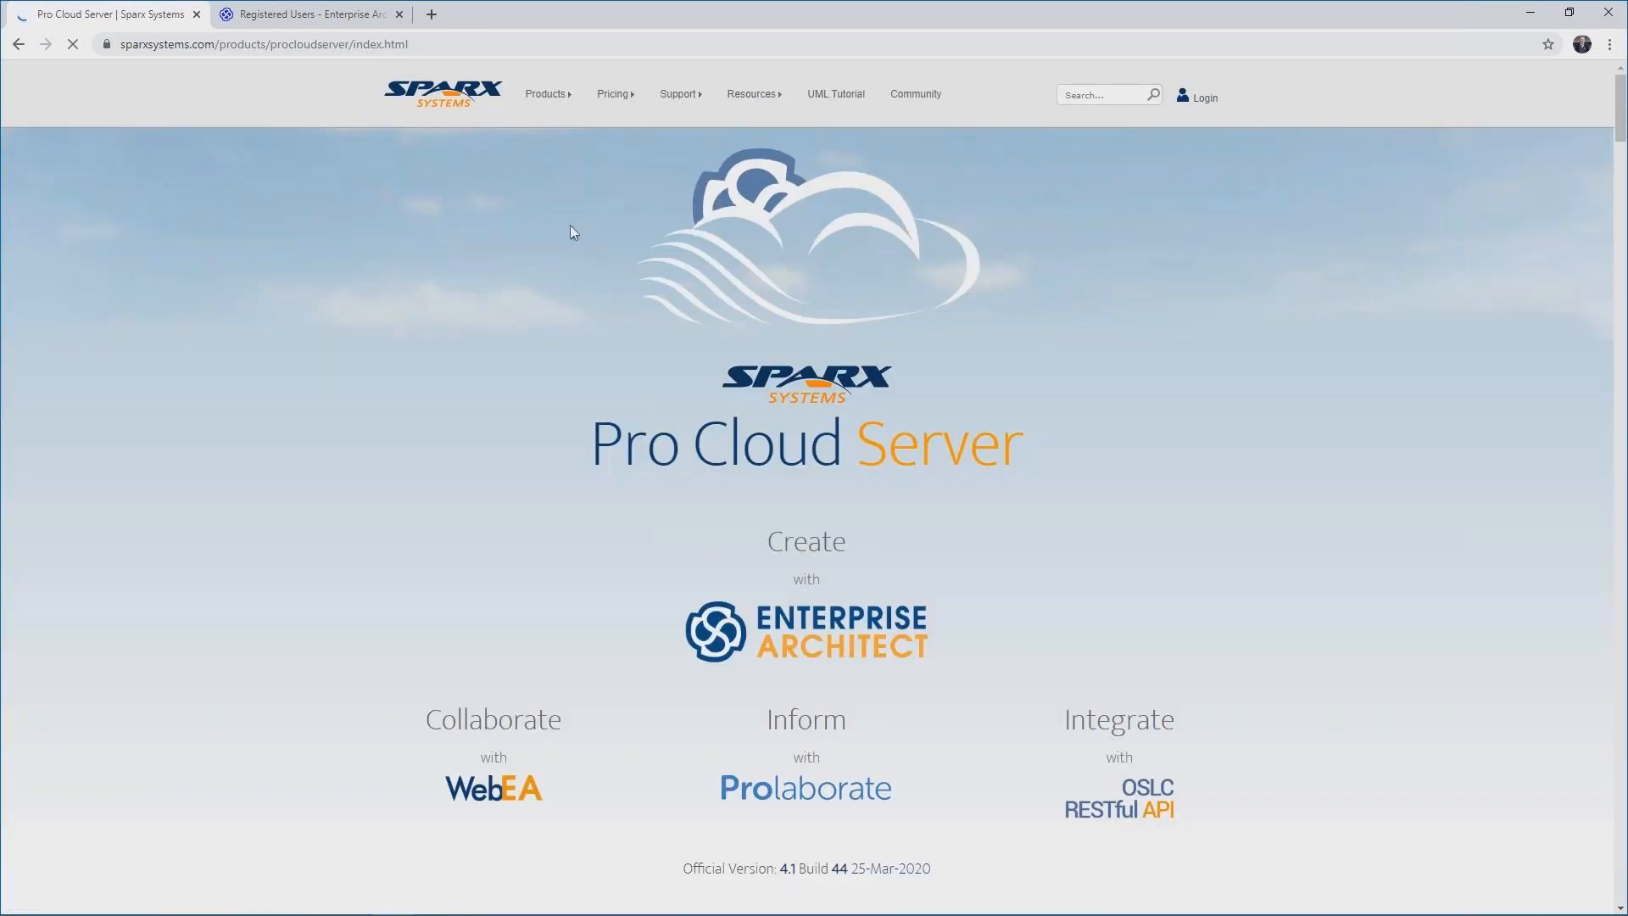
Open the Pro Cloud Server Setup Guide from the Pro Cloud Server product page.
drag(1619, 116, 1621, 210)
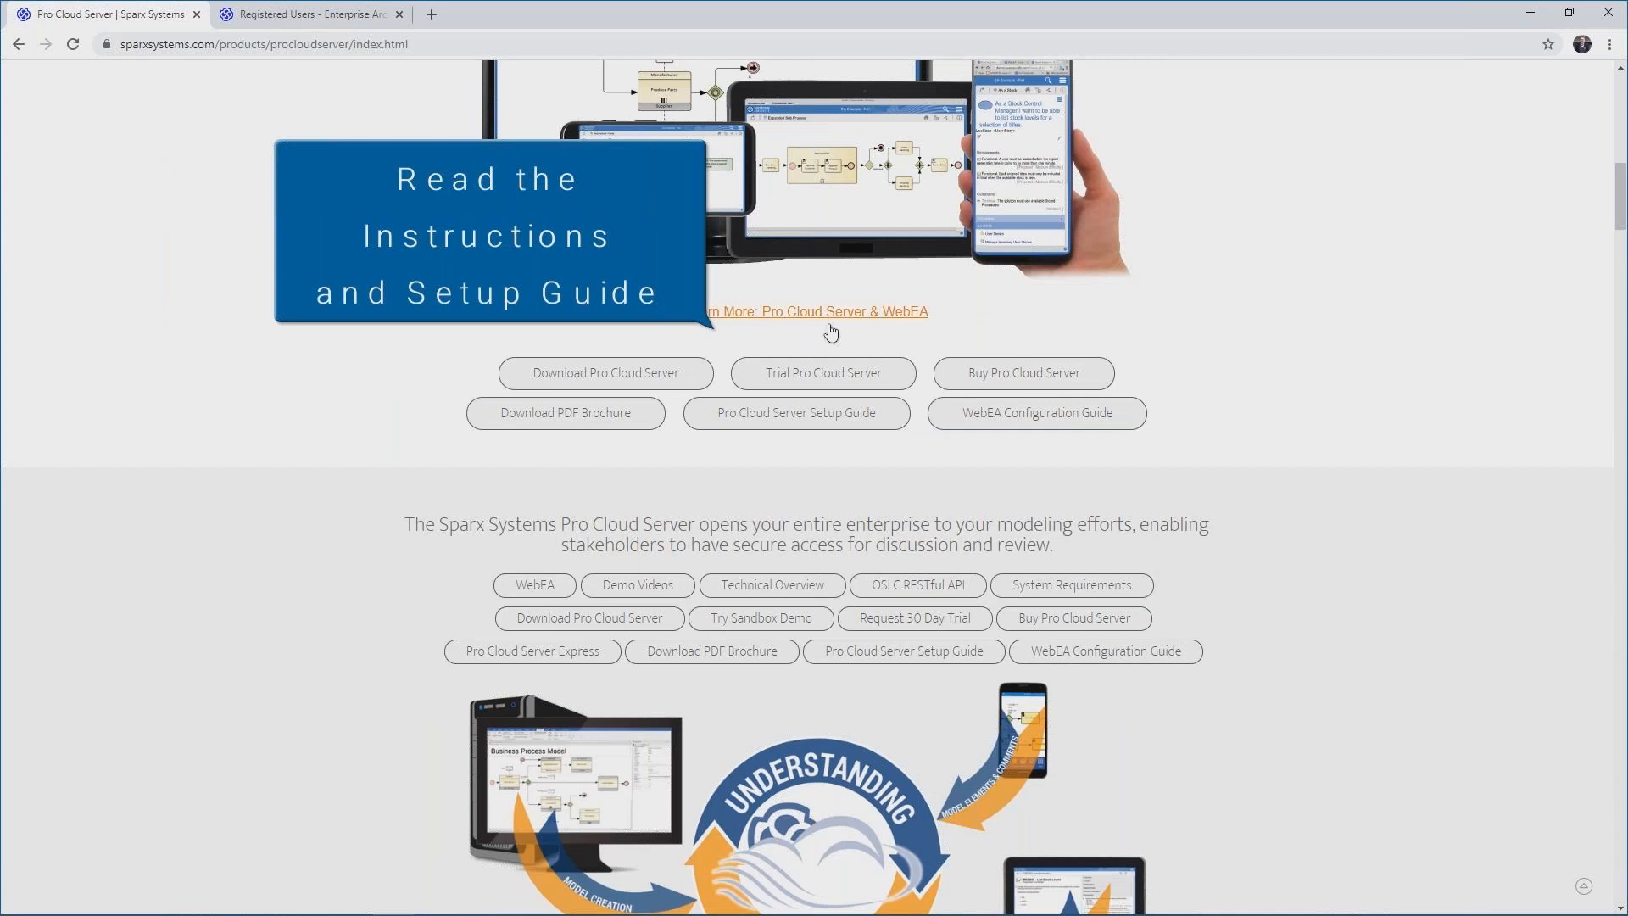
click(786, 424)
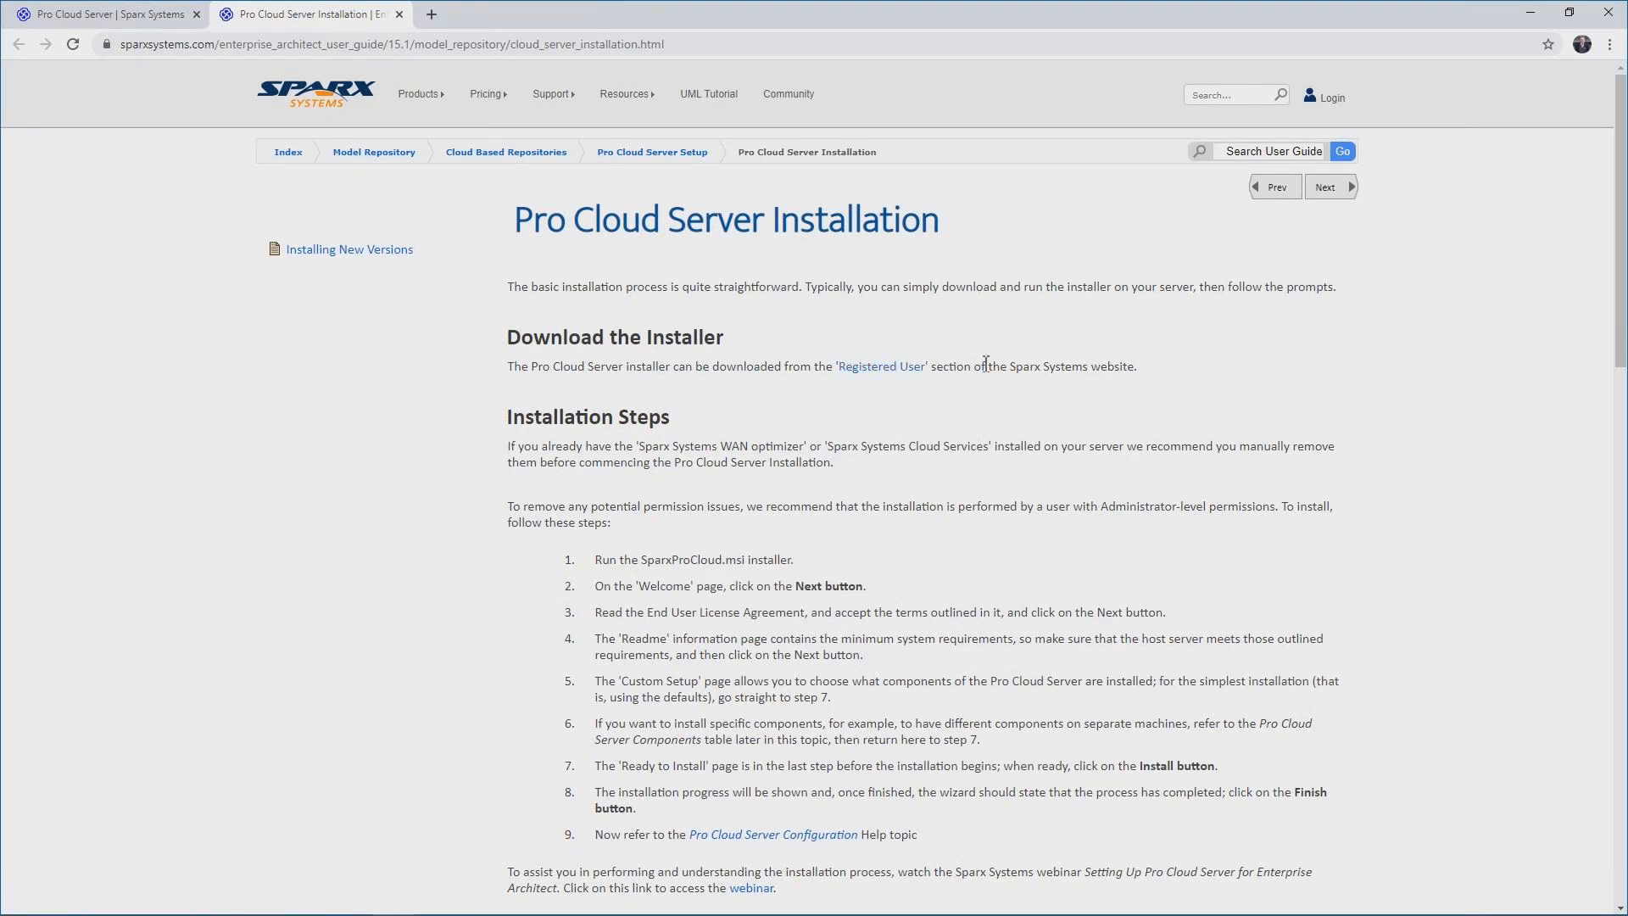
Open the Registered User download section in a new tab, expand Sparx Systems Pro Cloud Server, and follow its Pro Cloud Server Downloads link.
middle_click(882, 367)
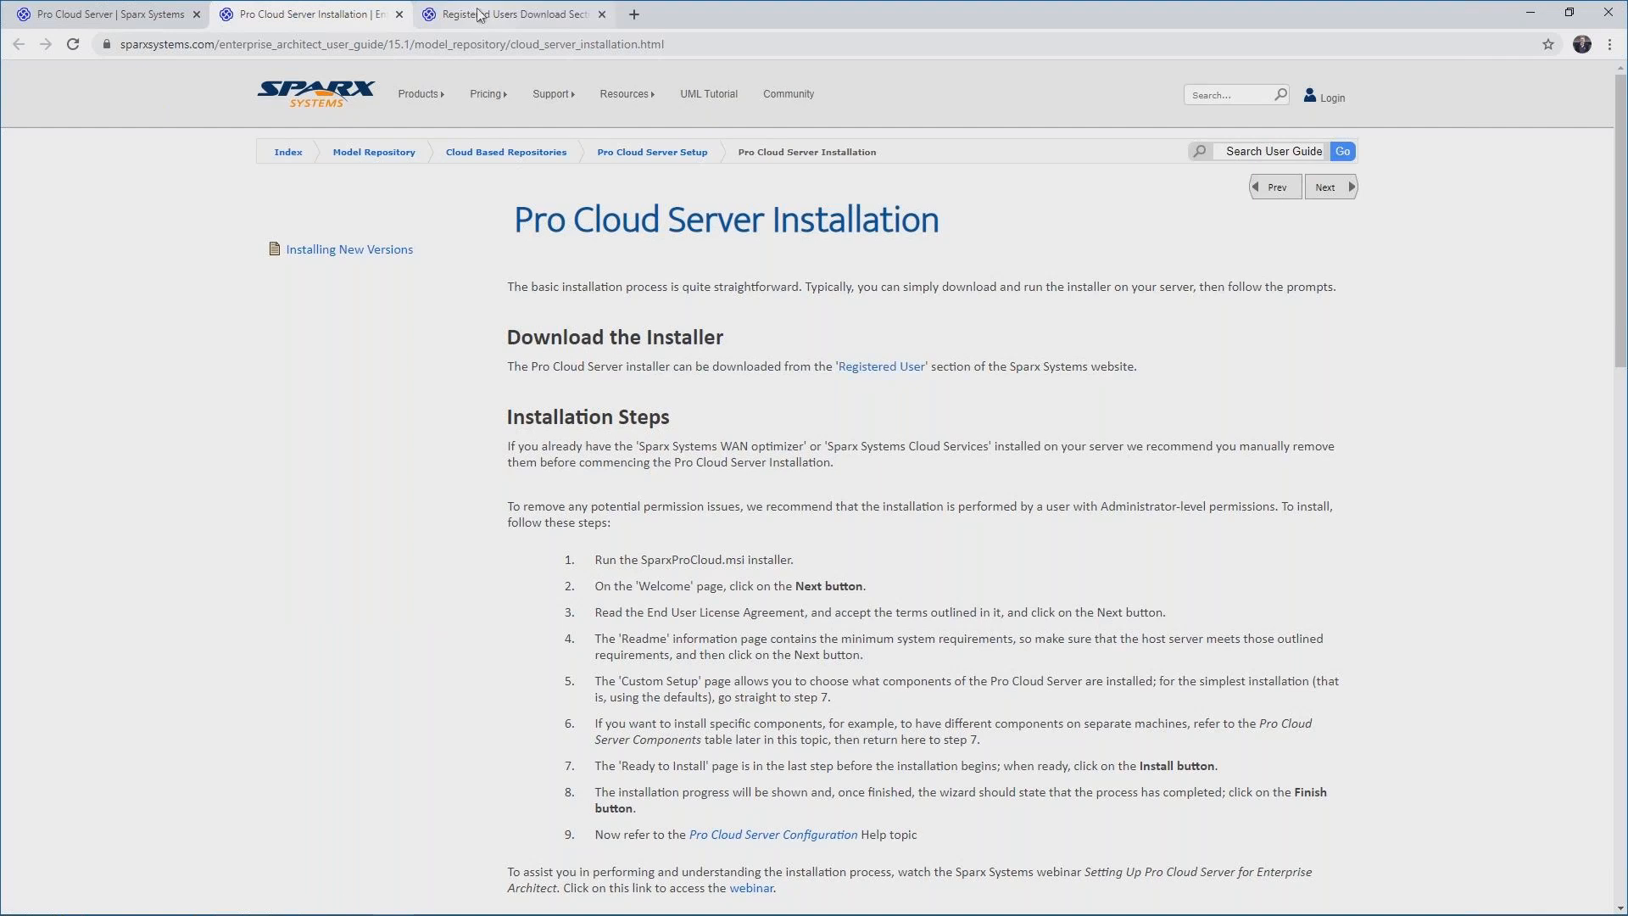
click(480, 15)
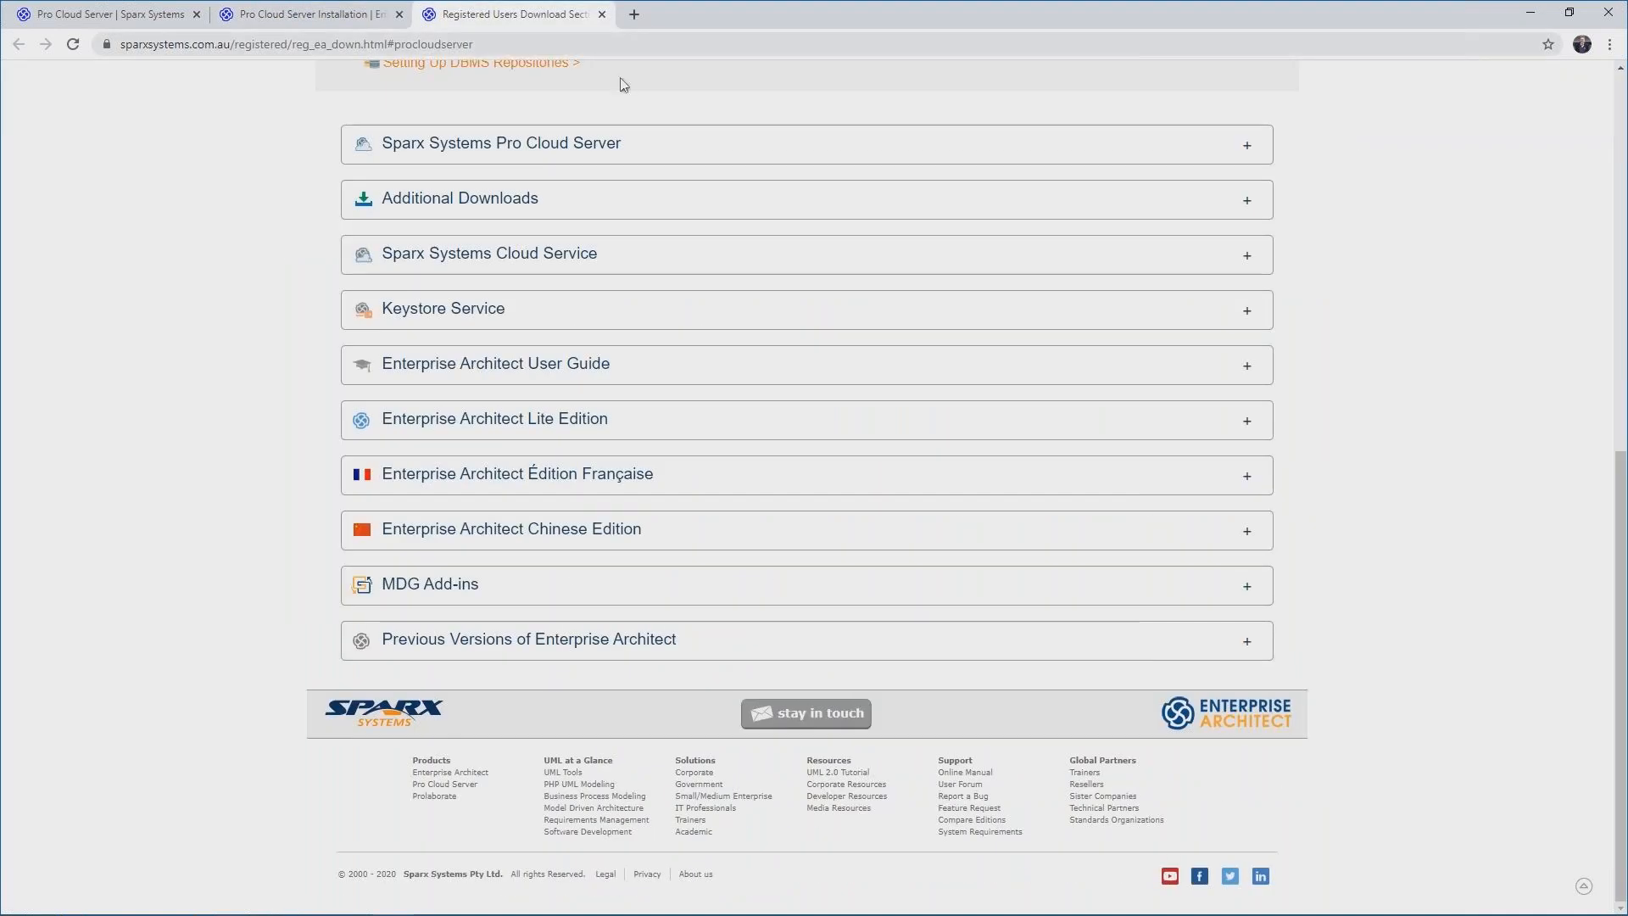
click(1220, 154)
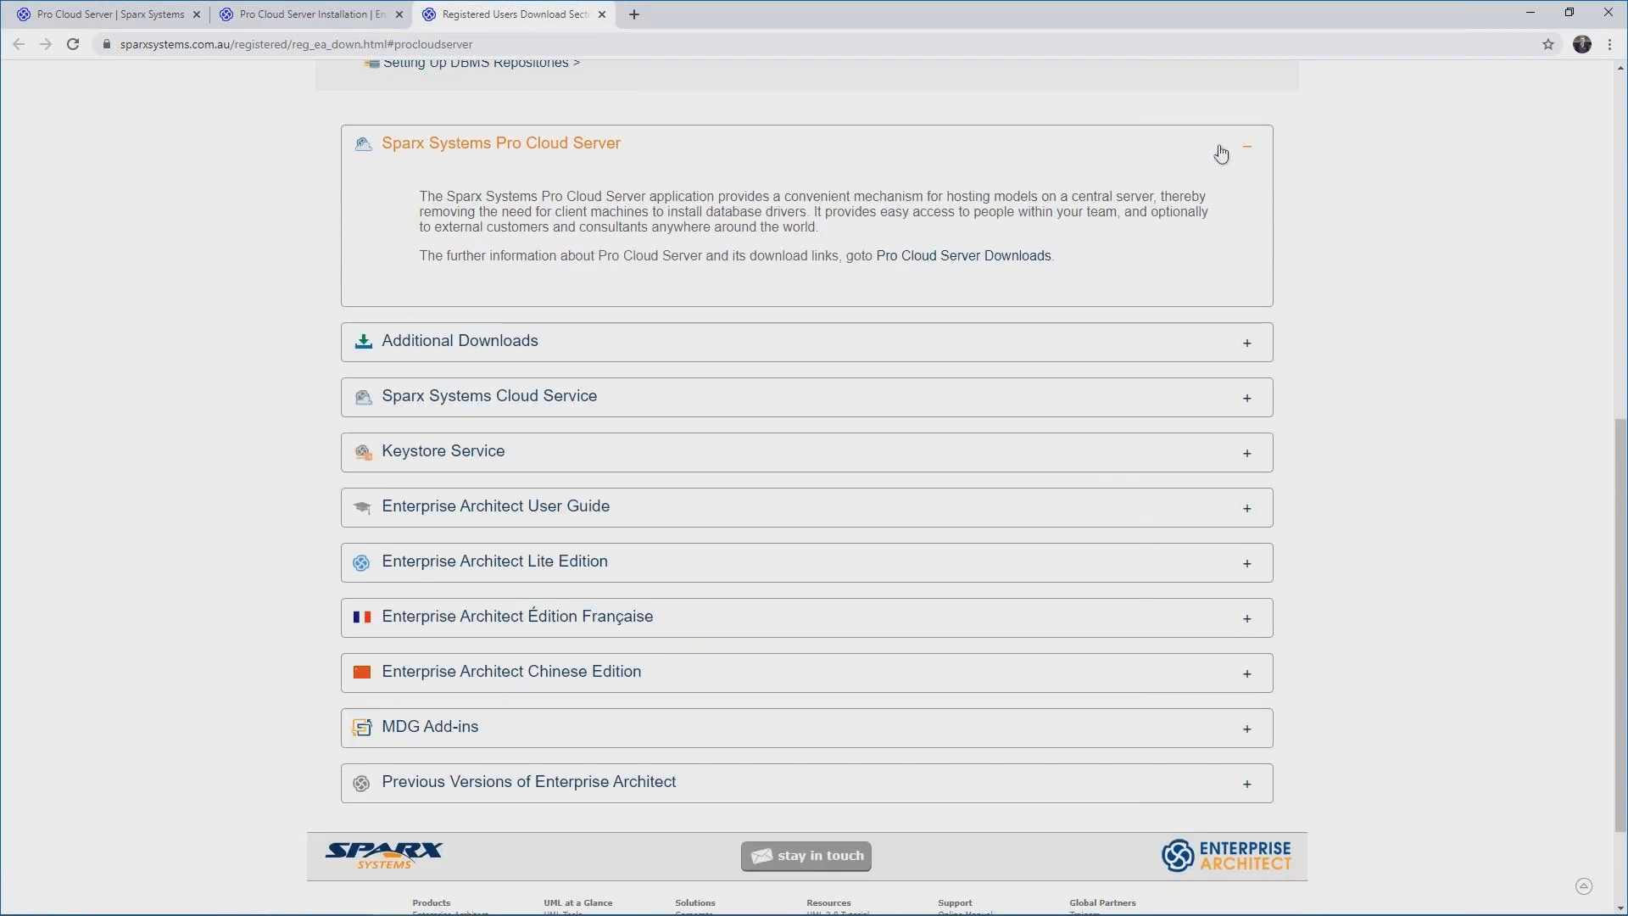
click(1005, 257)
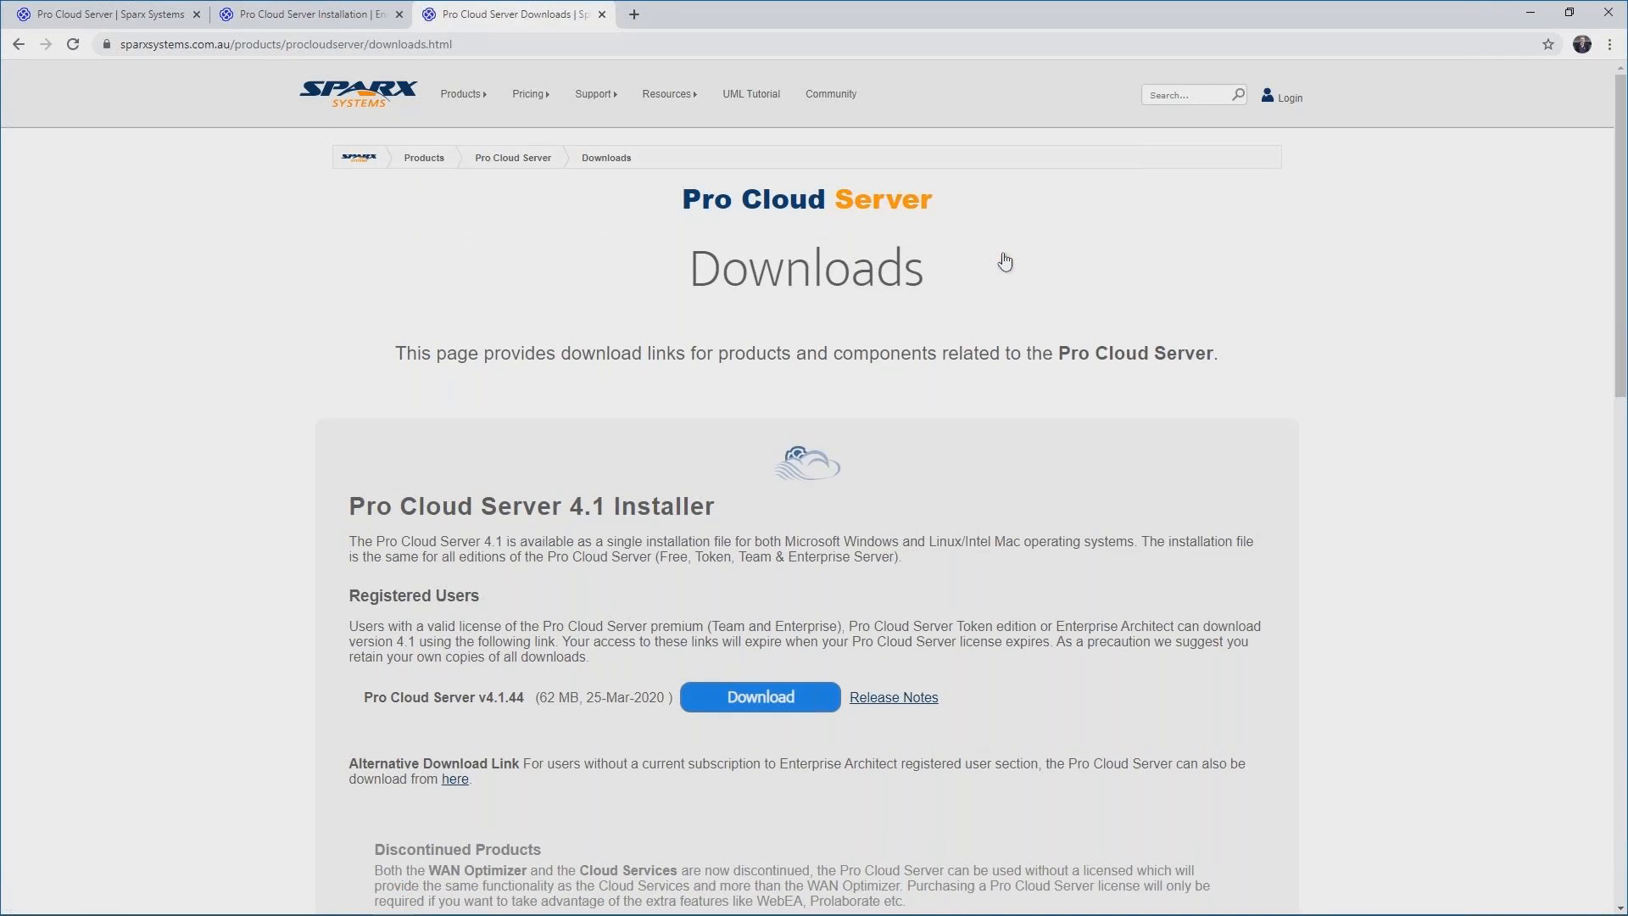
Download the Pro Cloud Server v4.1.44 installer, signing in with the registered user's username and password.
scroll(1010, 268, down, 1)
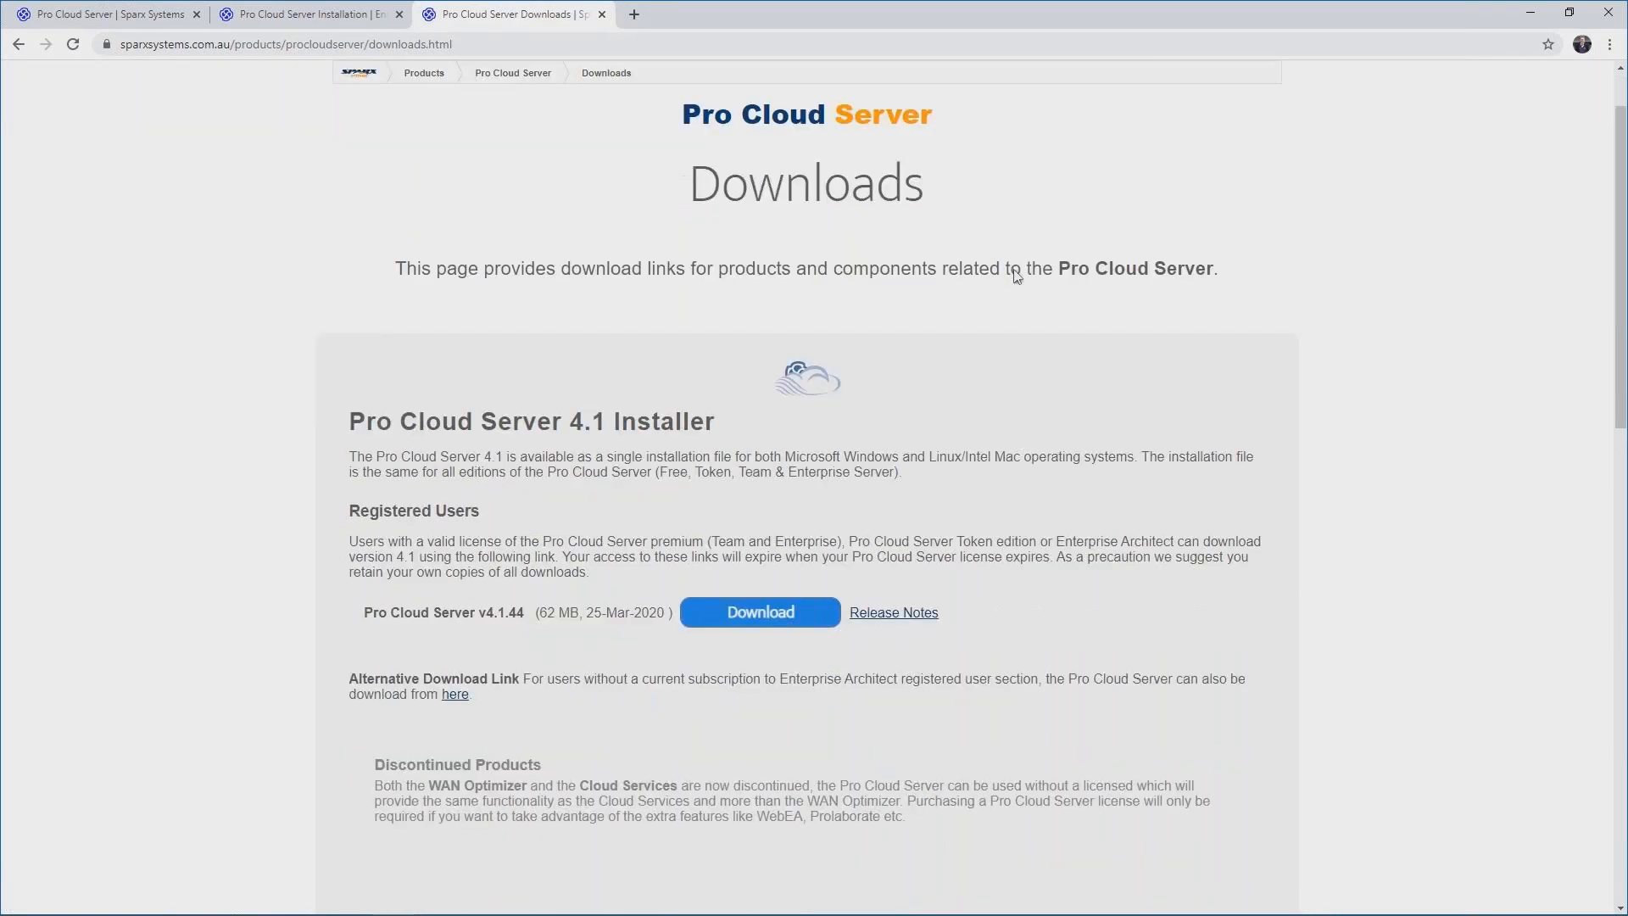
scroll(1017, 277, down, 1)
scroll(1017, 276, down, 2)
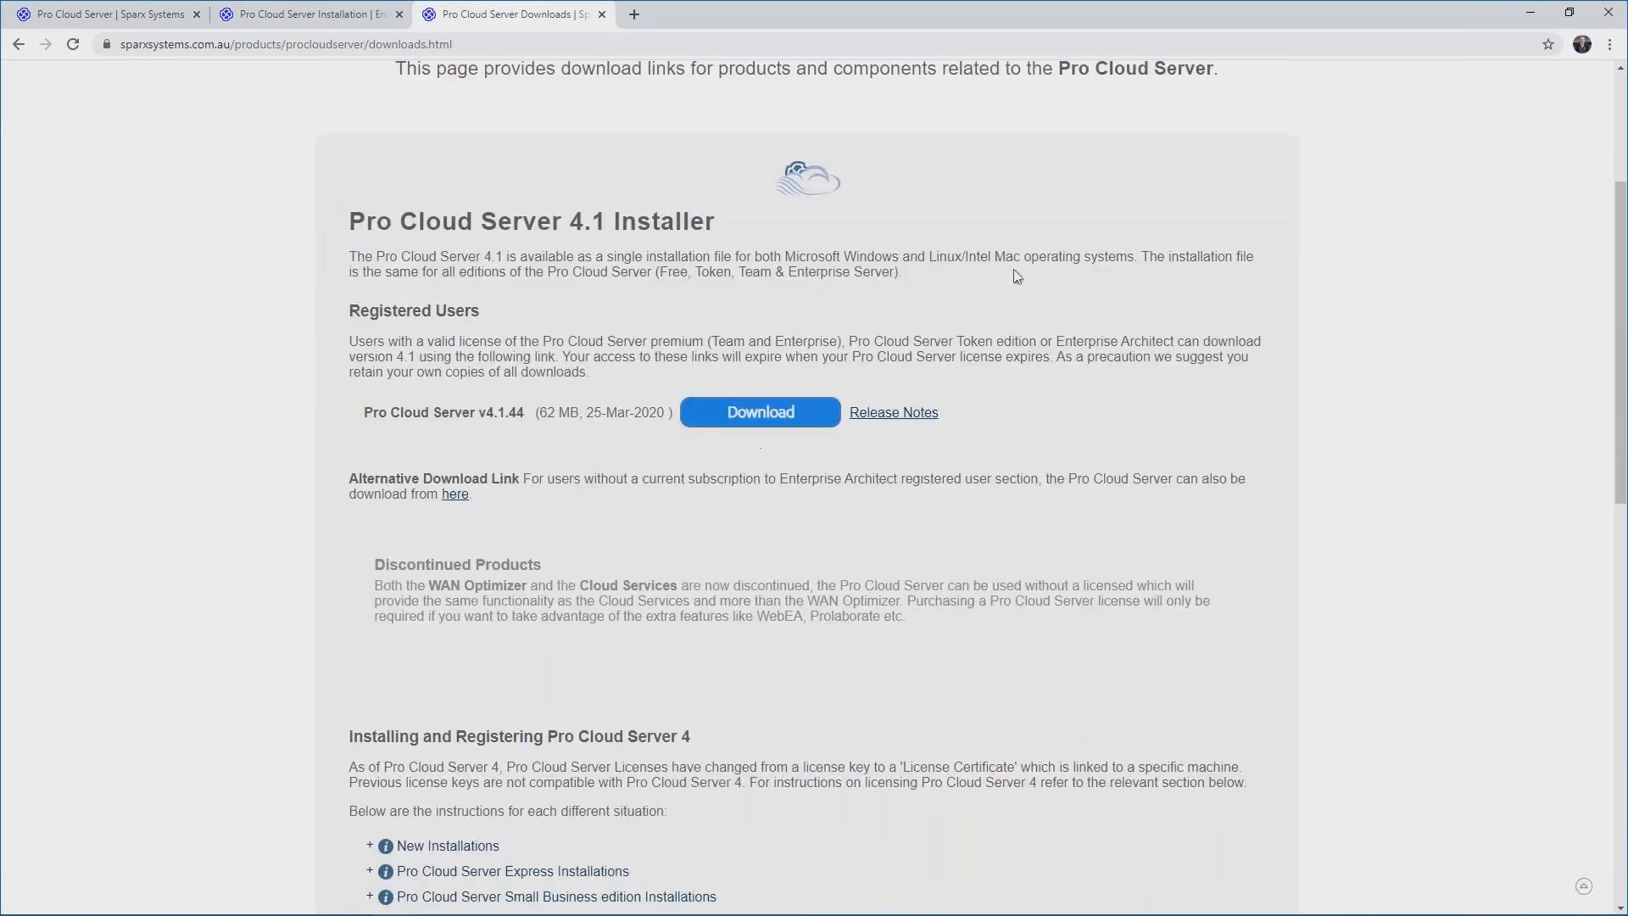
click(750, 354)
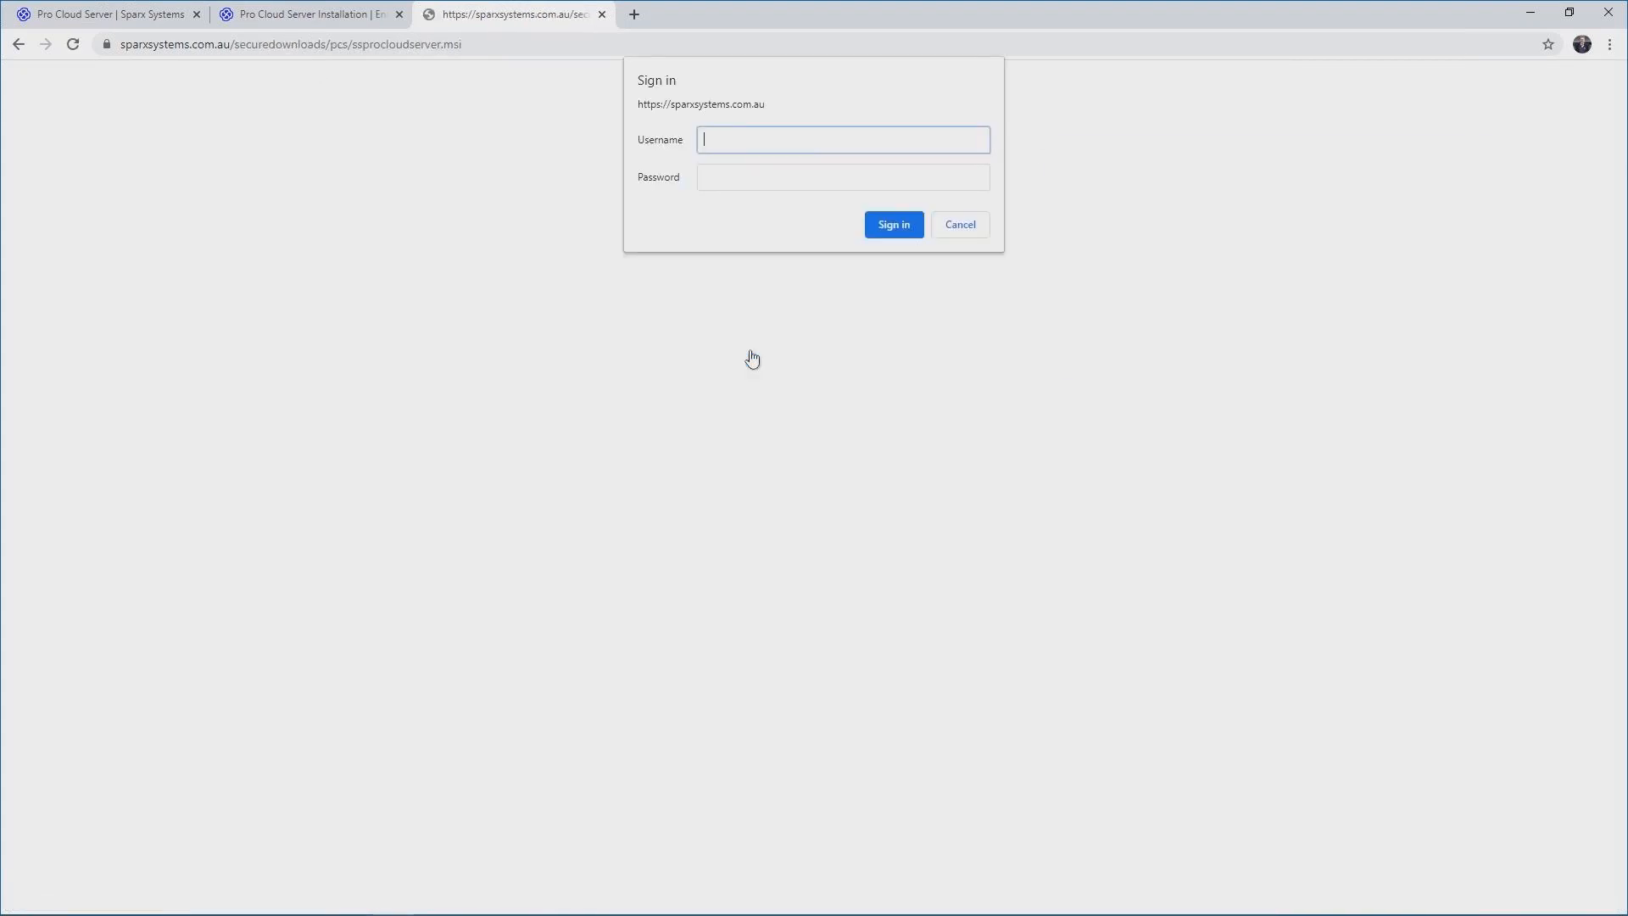
text(ea0120)
key(Tab)
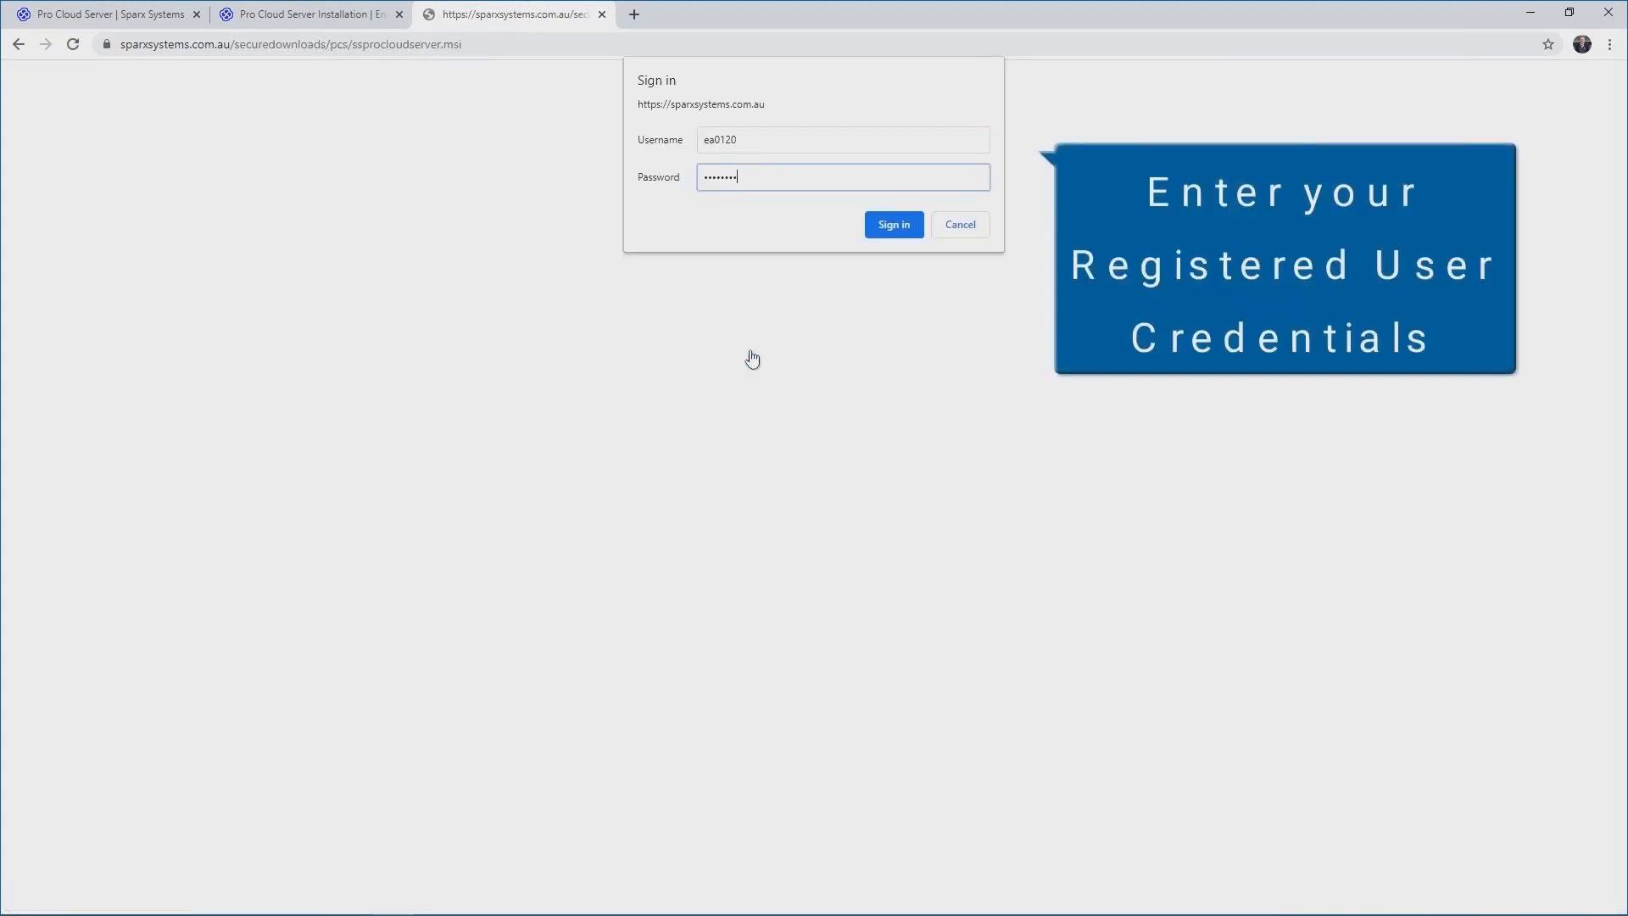
text(**)
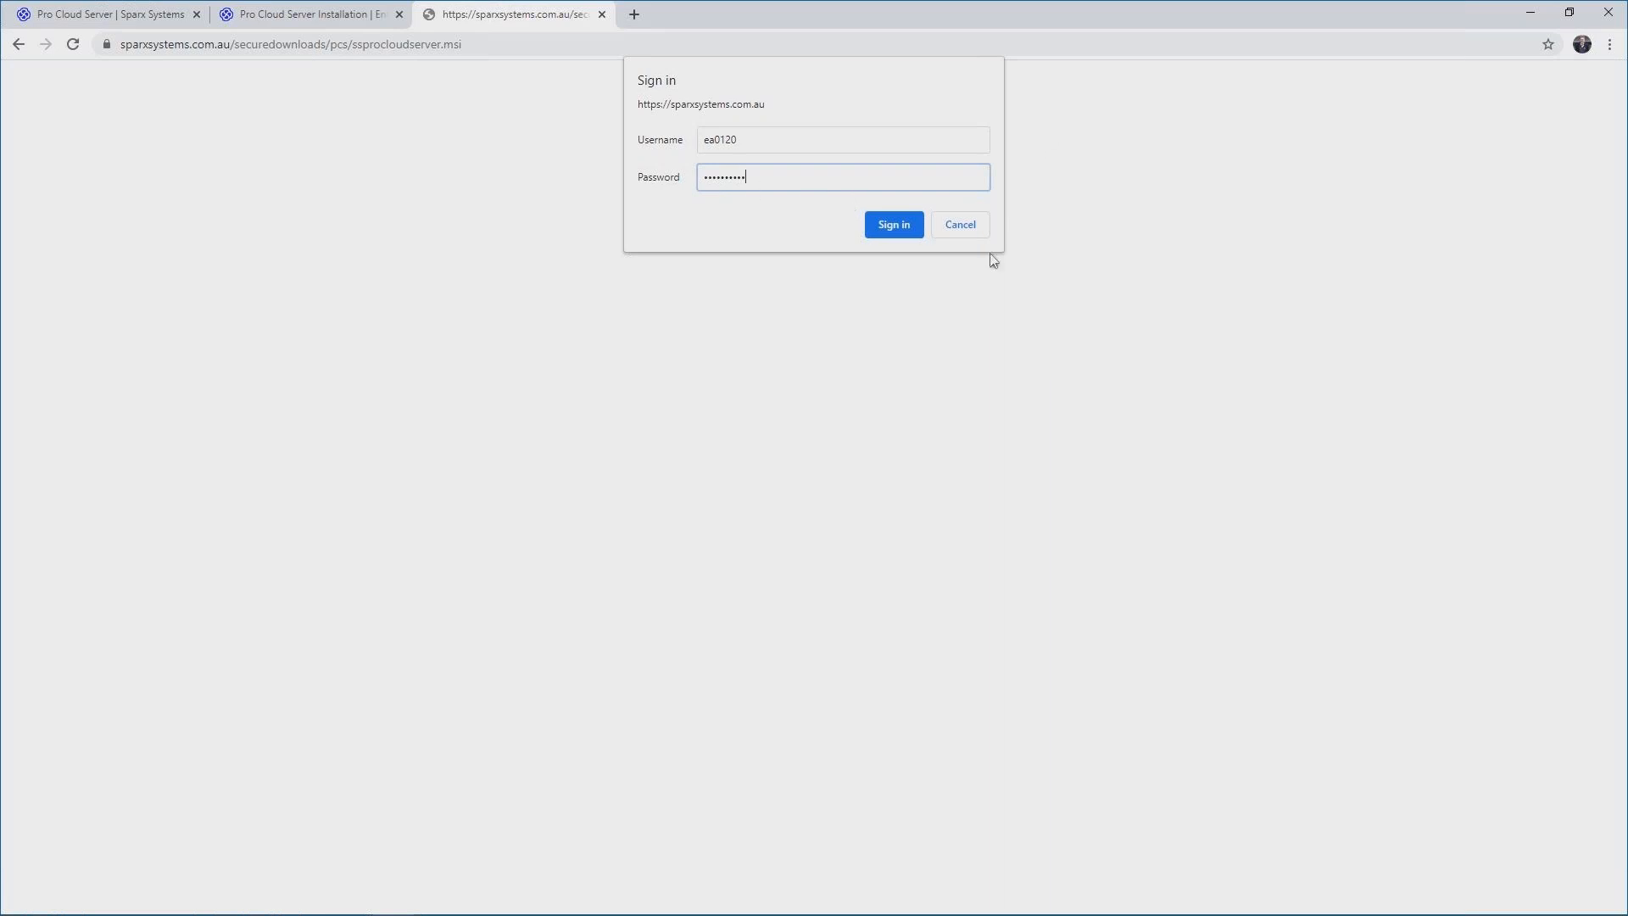
click(897, 225)
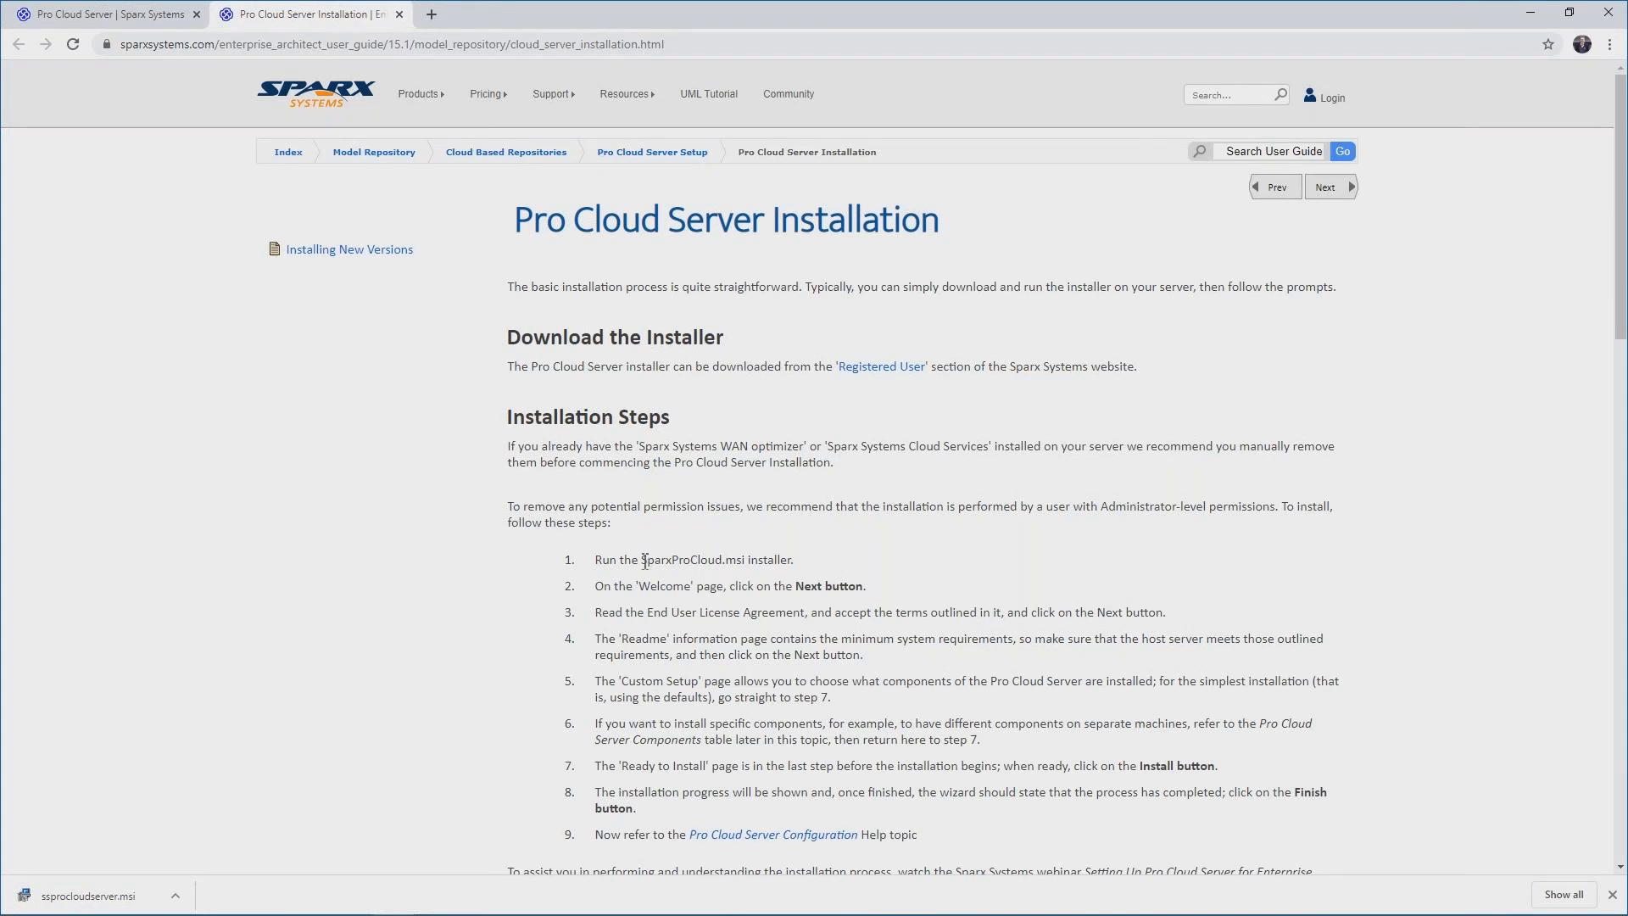
Review the installation steps listed in the Pro Cloud Server Installation guide.
drag(642, 561, 745, 561)
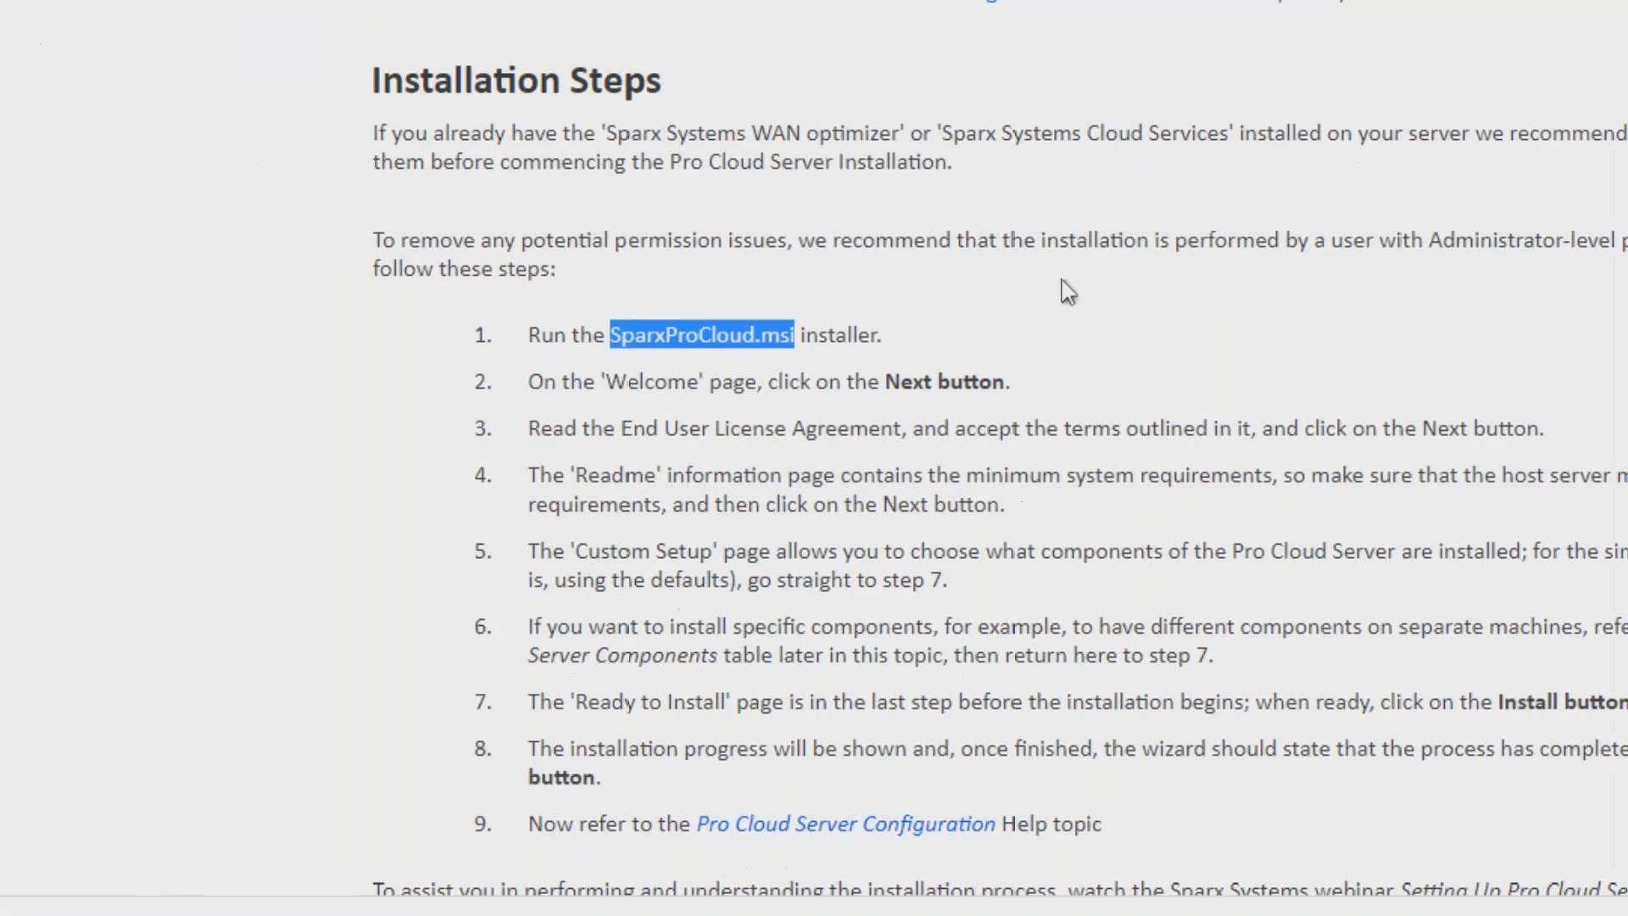
click(1059, 282)
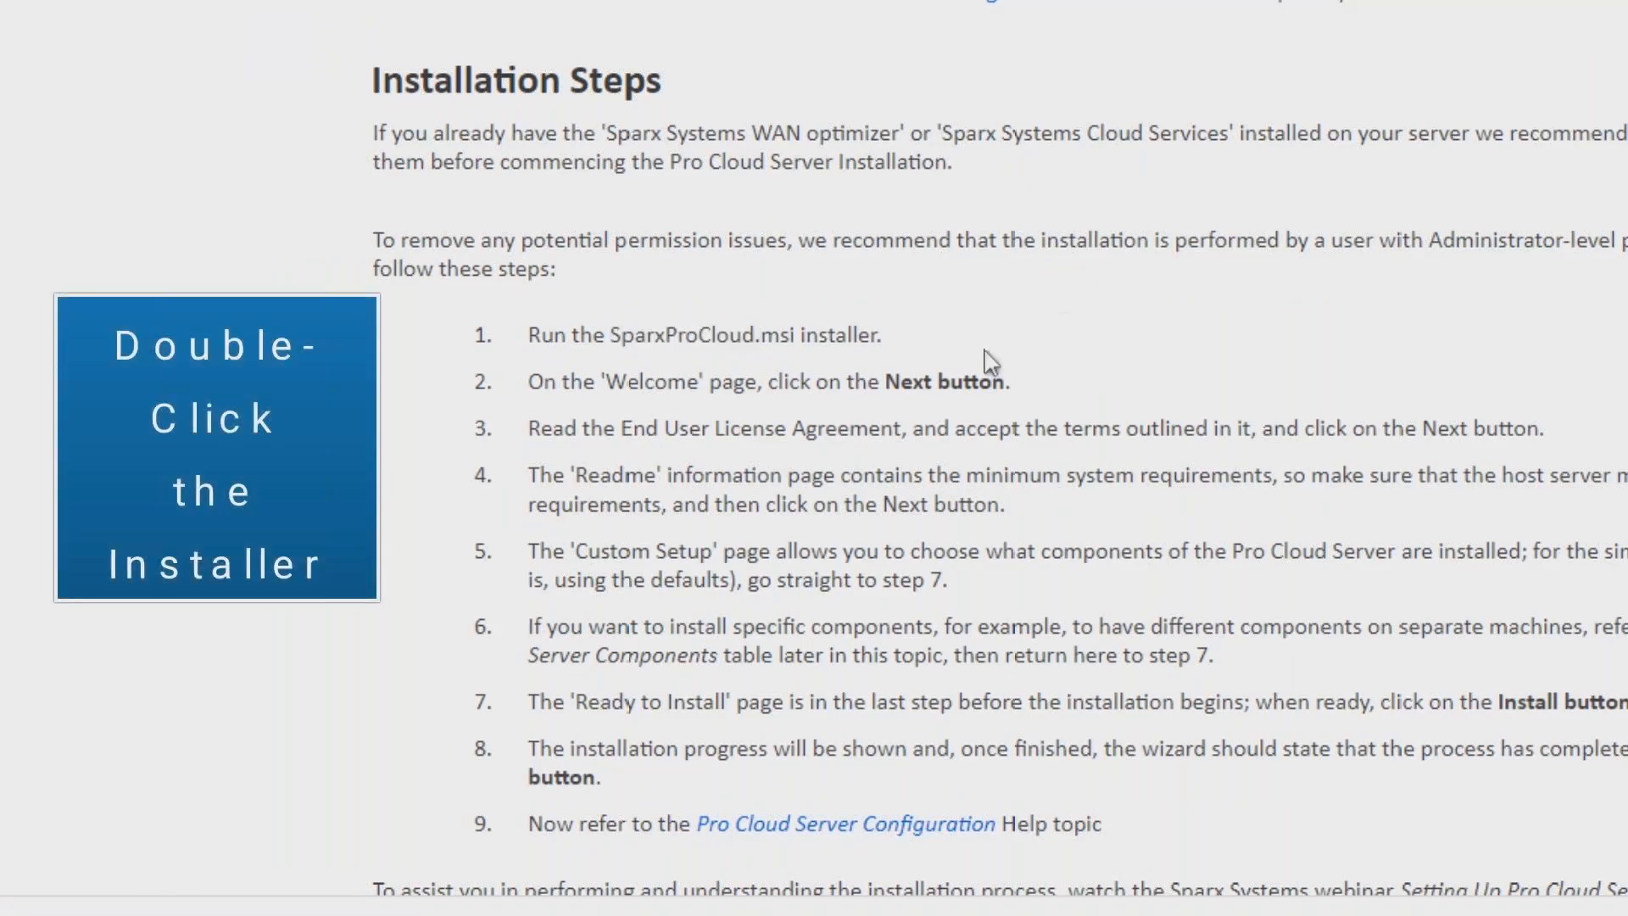
double_click(909, 383)
drag(620, 429, 909, 437)
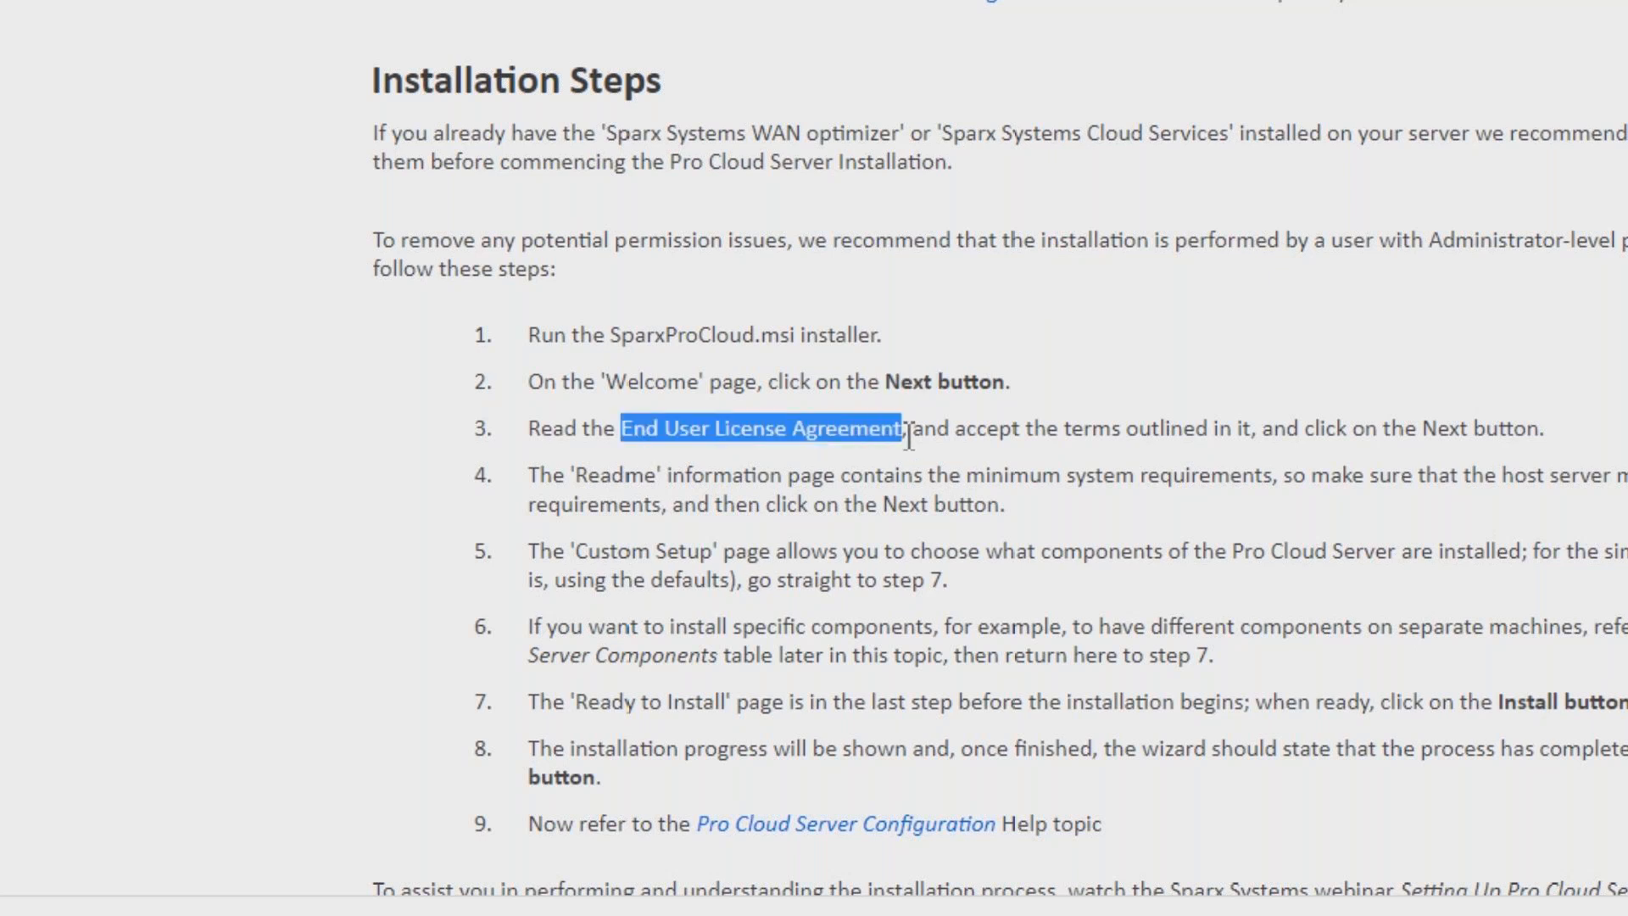
double_click(617, 476)
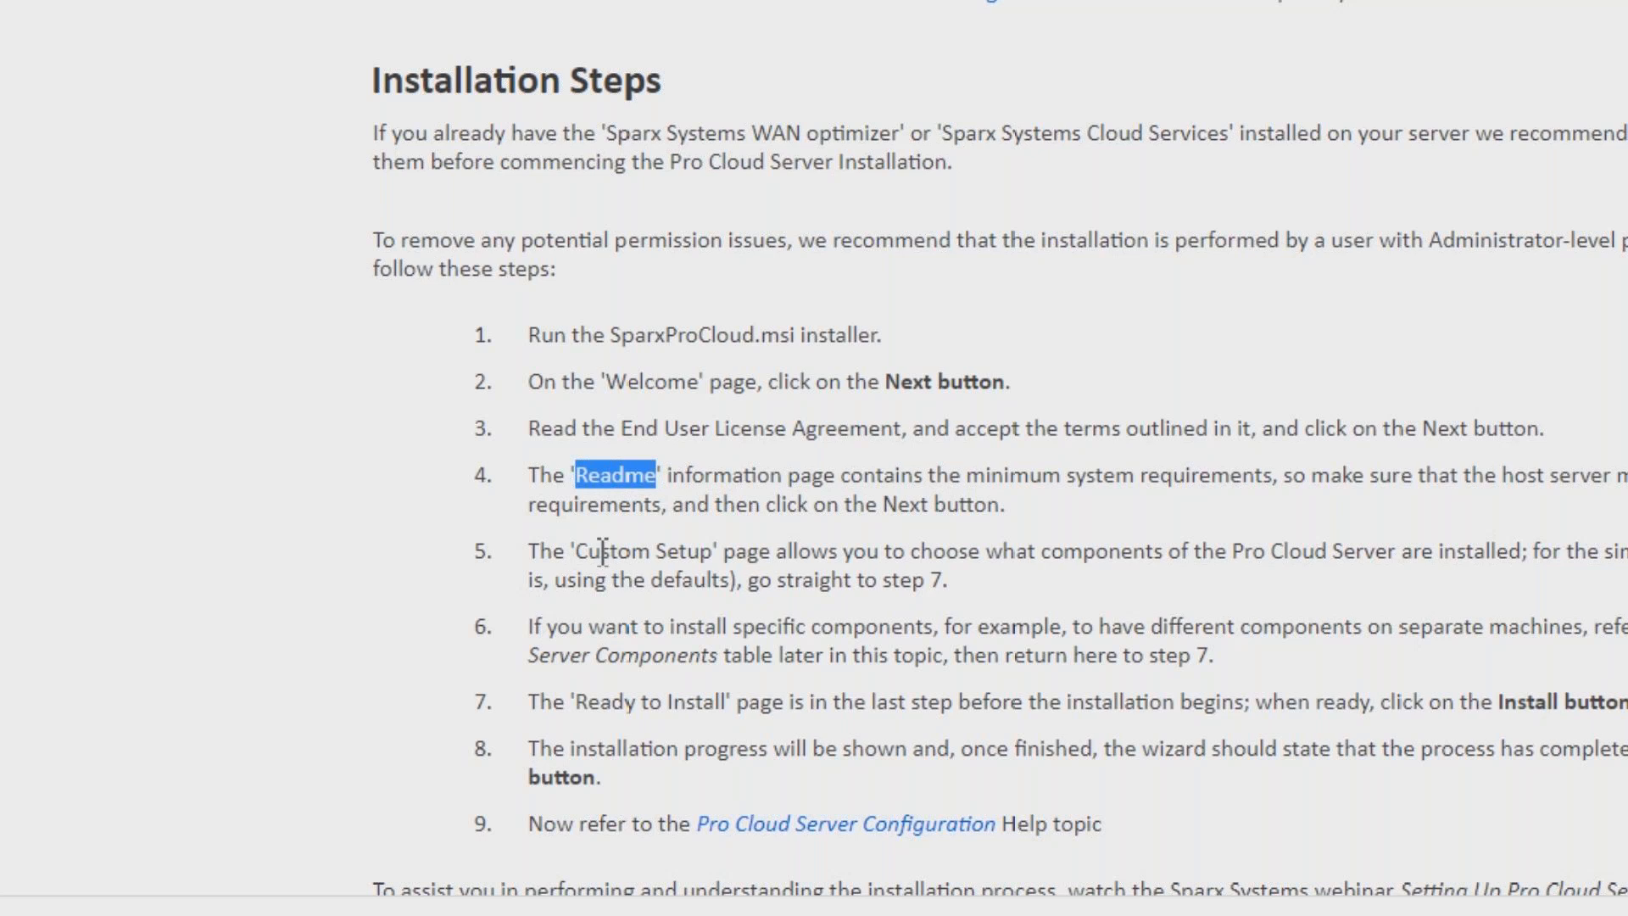
drag(578, 552, 712, 560)
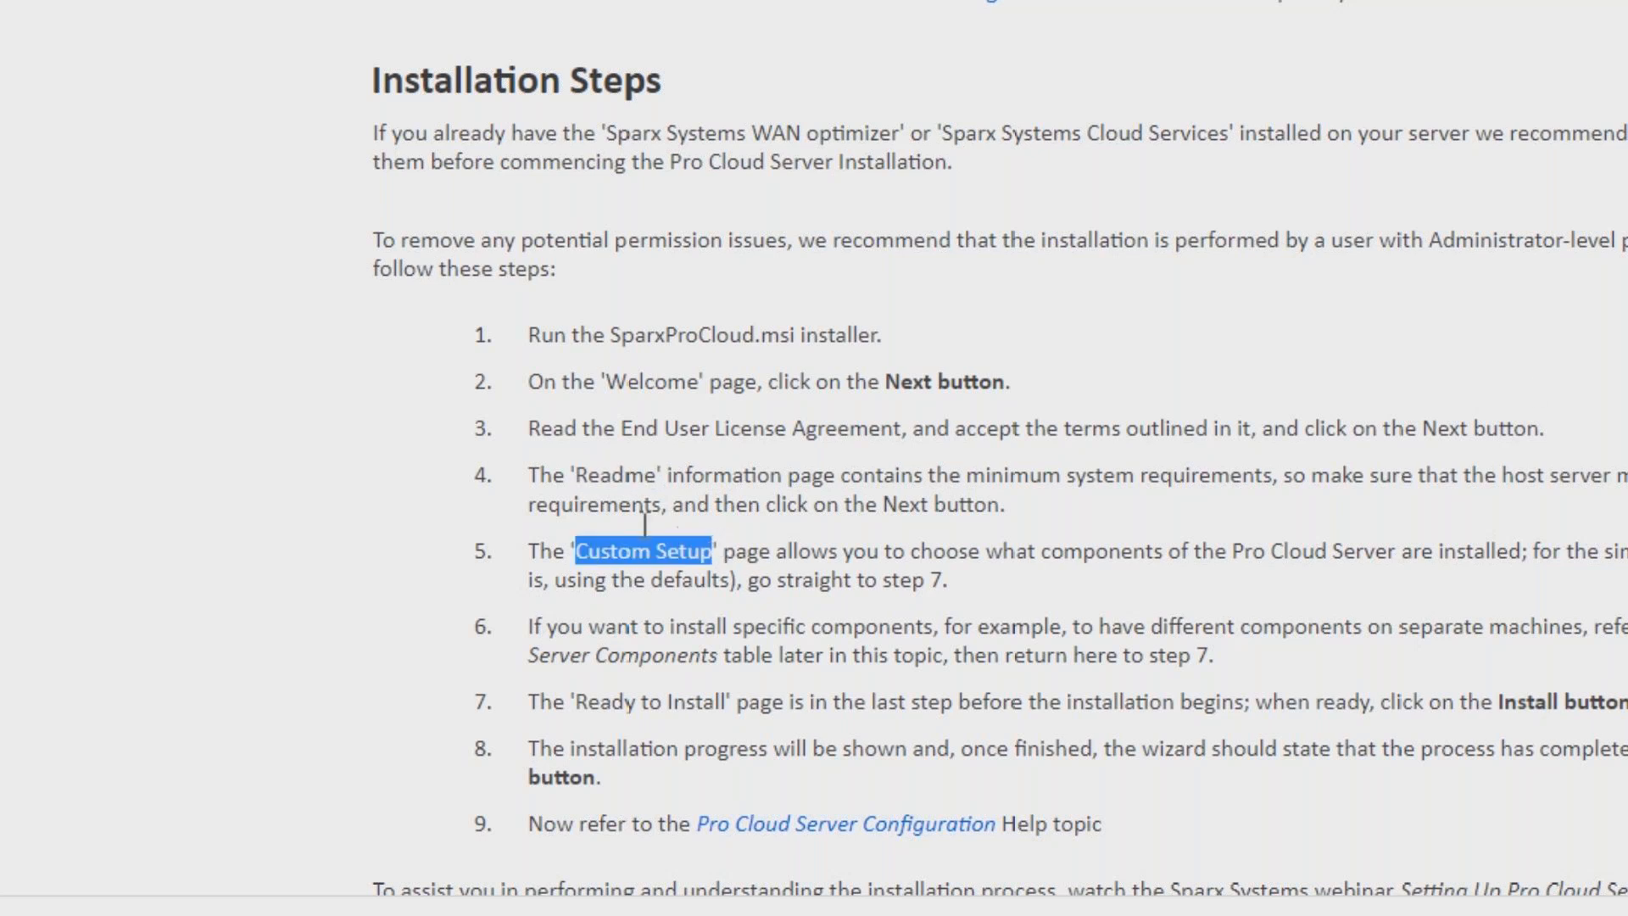
click(1526, 379)
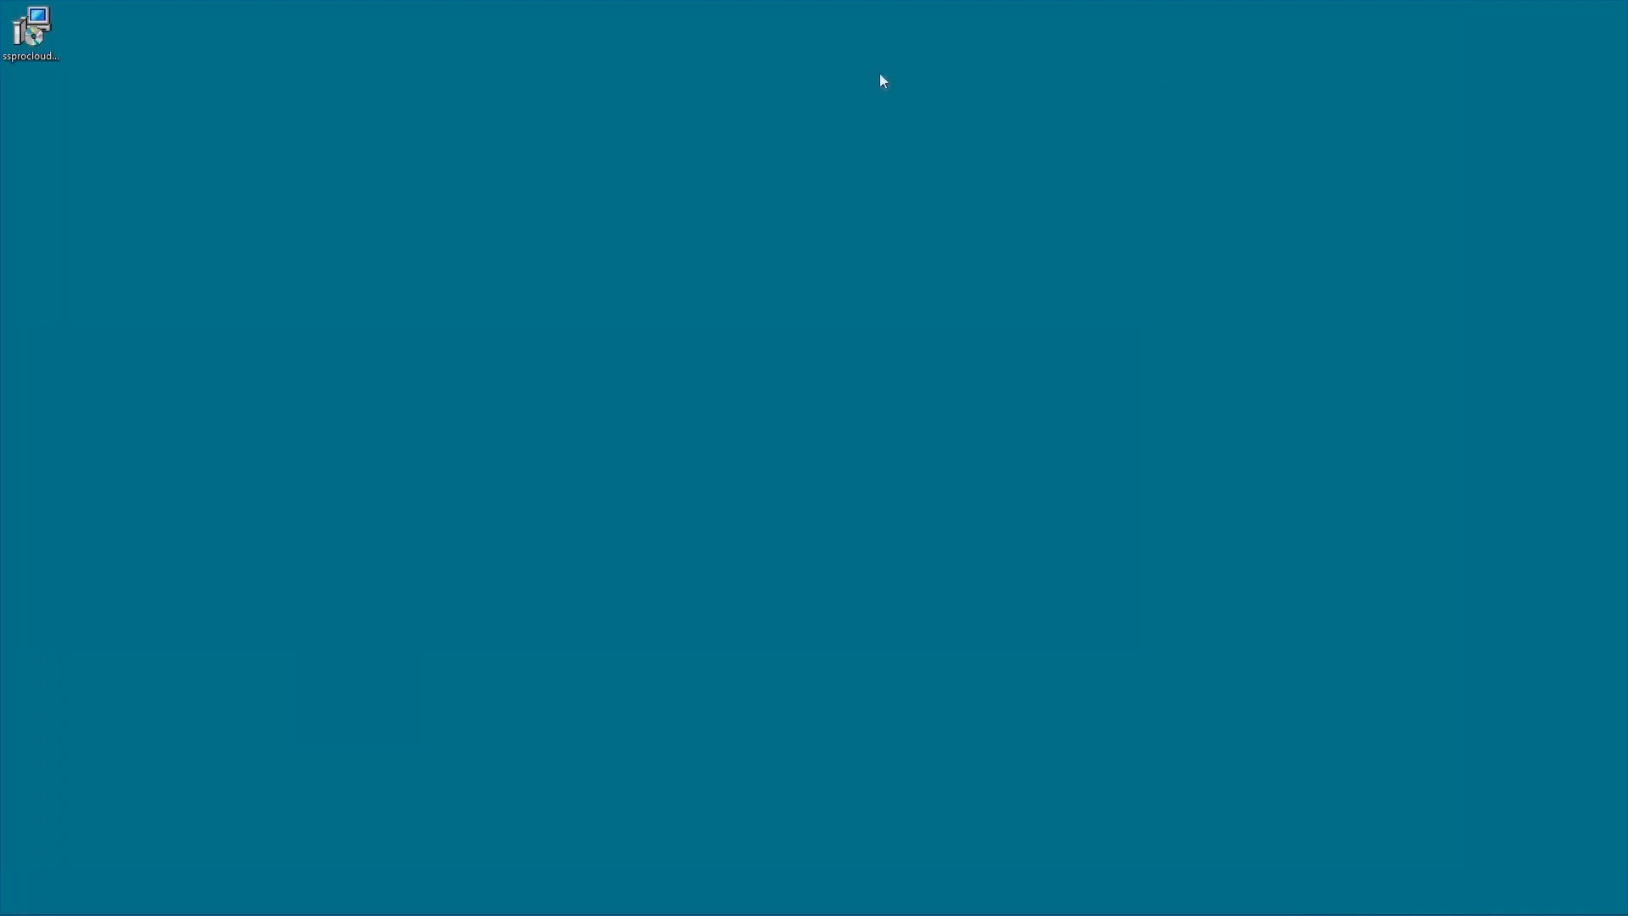
Launch the downloaded ssprocloudserver installer from the desktop and continue past the welcome page.
click(29, 38)
double_click(29, 38)
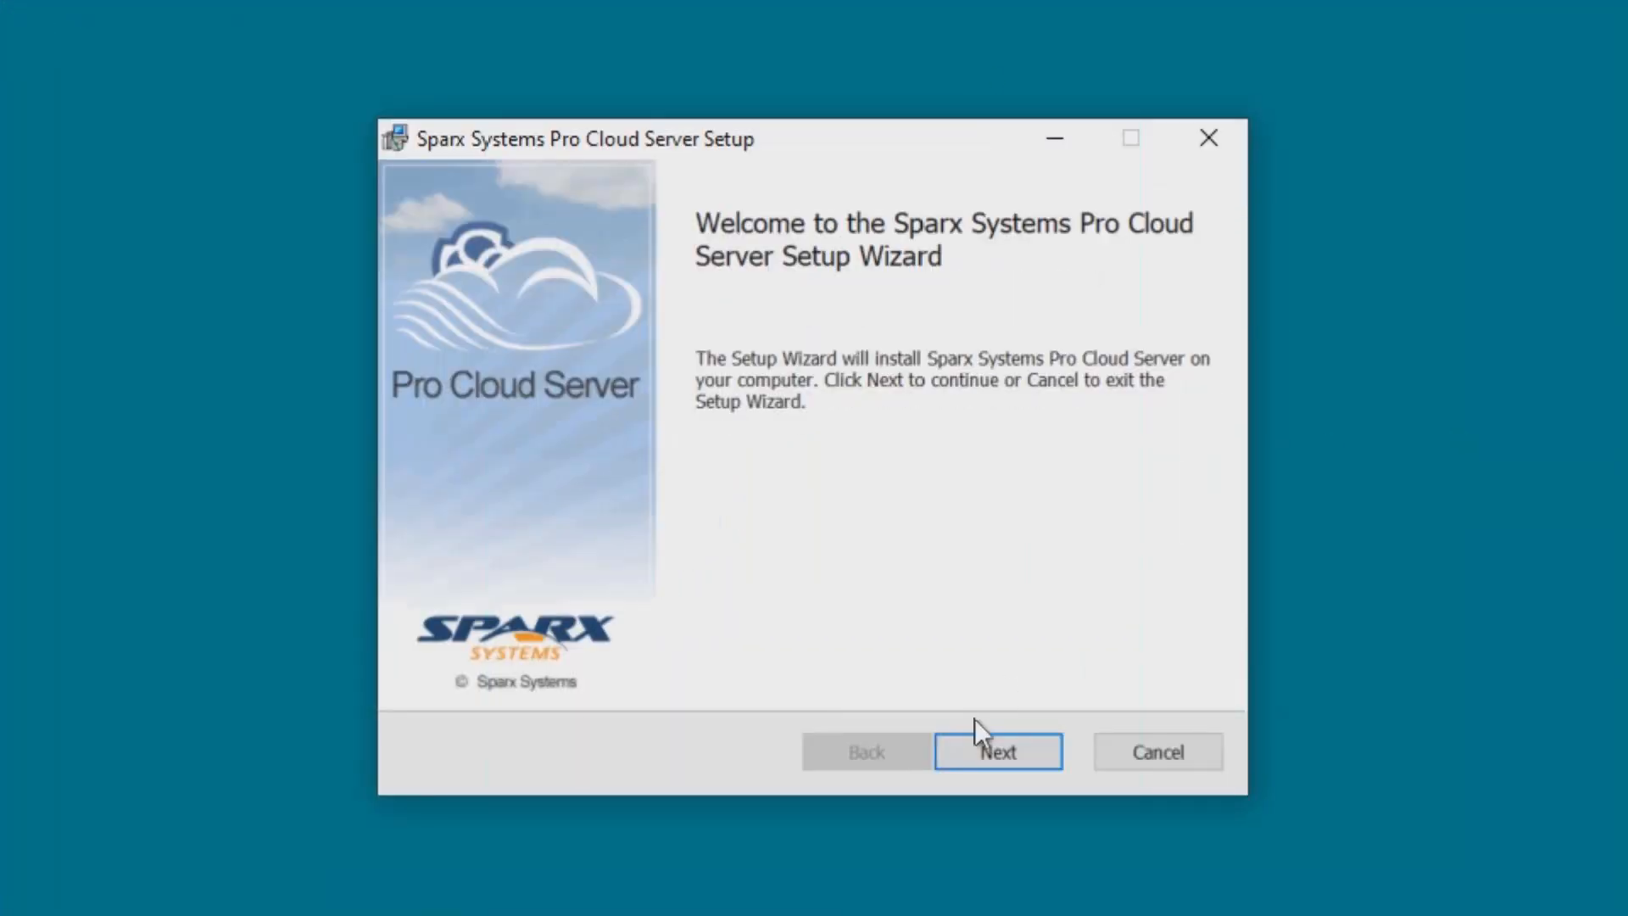
click(1009, 756)
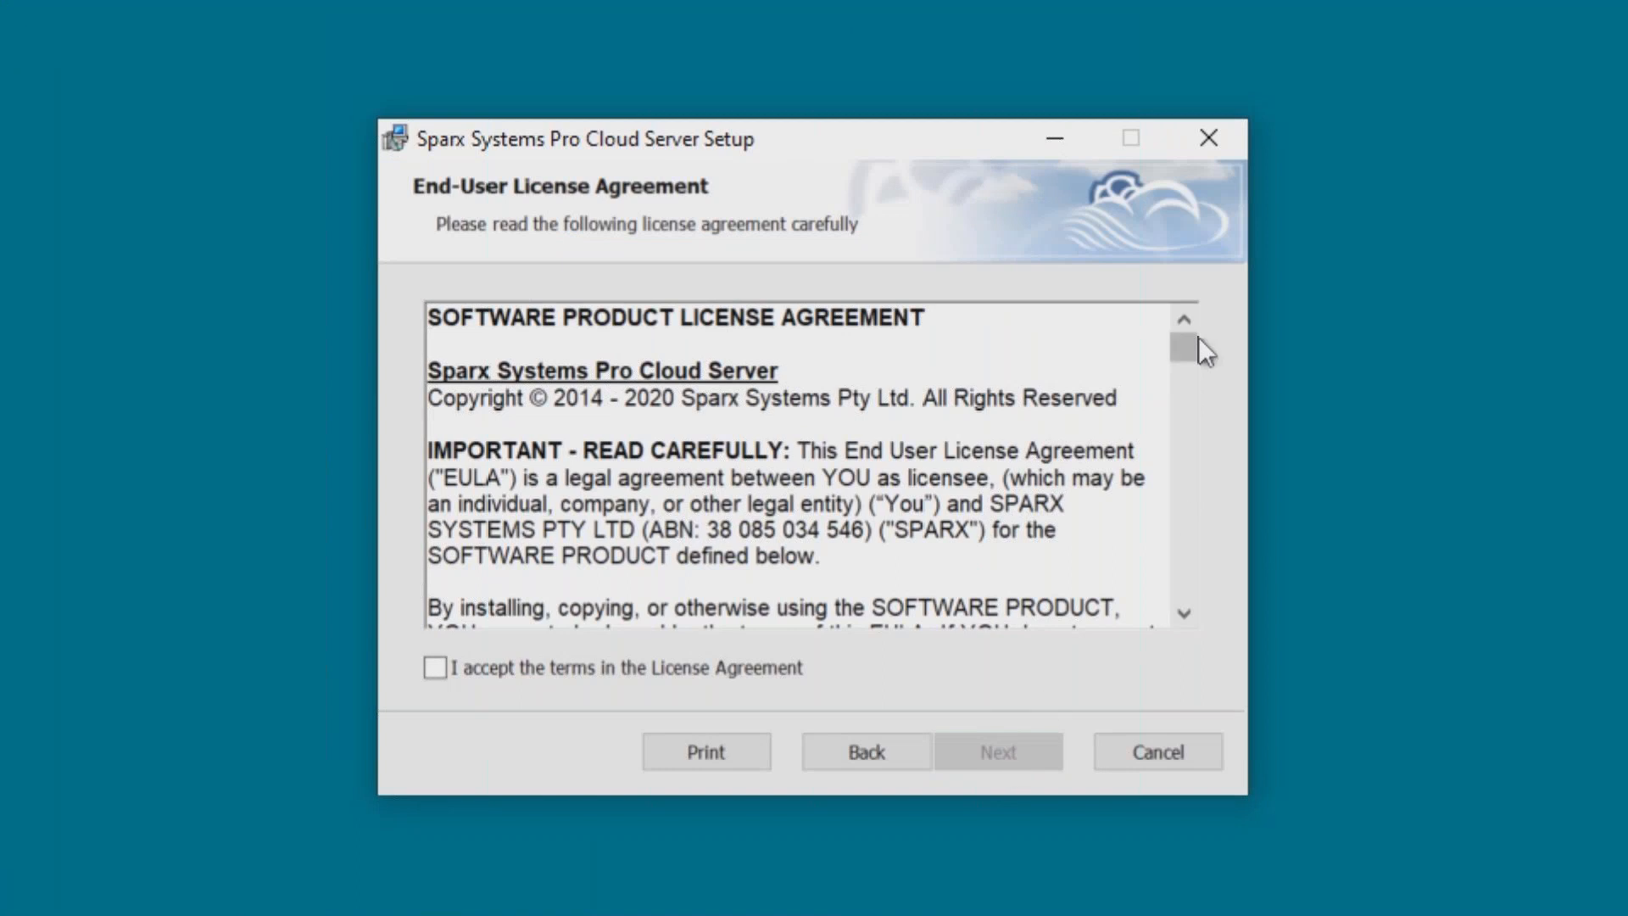
Scroll through the End-User License Agreement, accept its terms, and continue.
drag(1198, 337, 1209, 620)
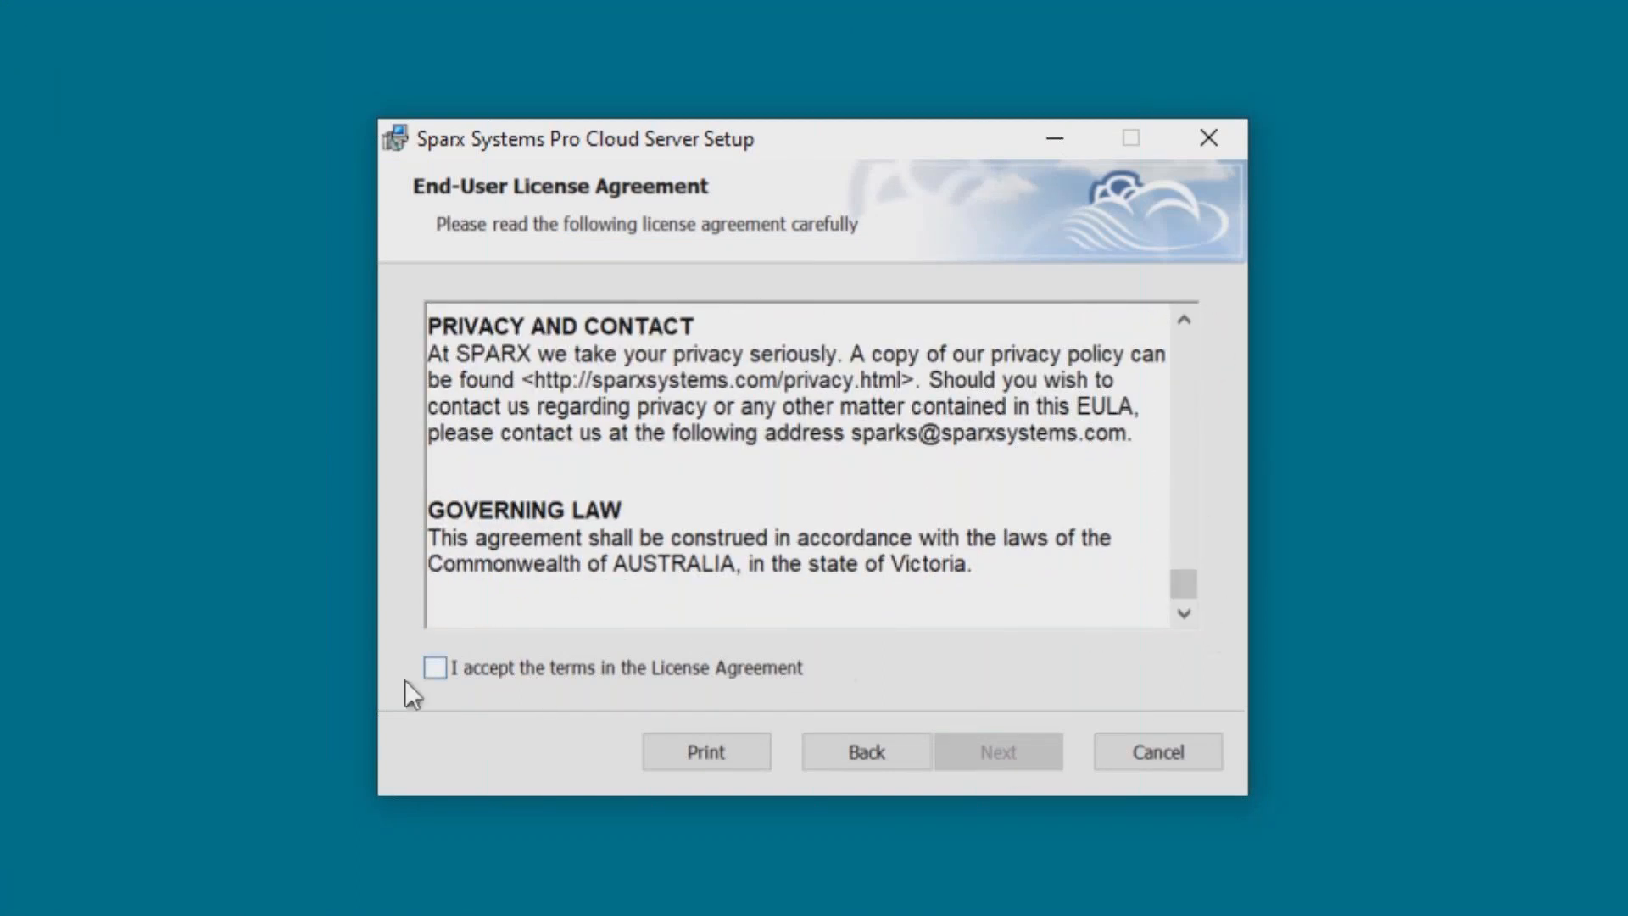
click(429, 668)
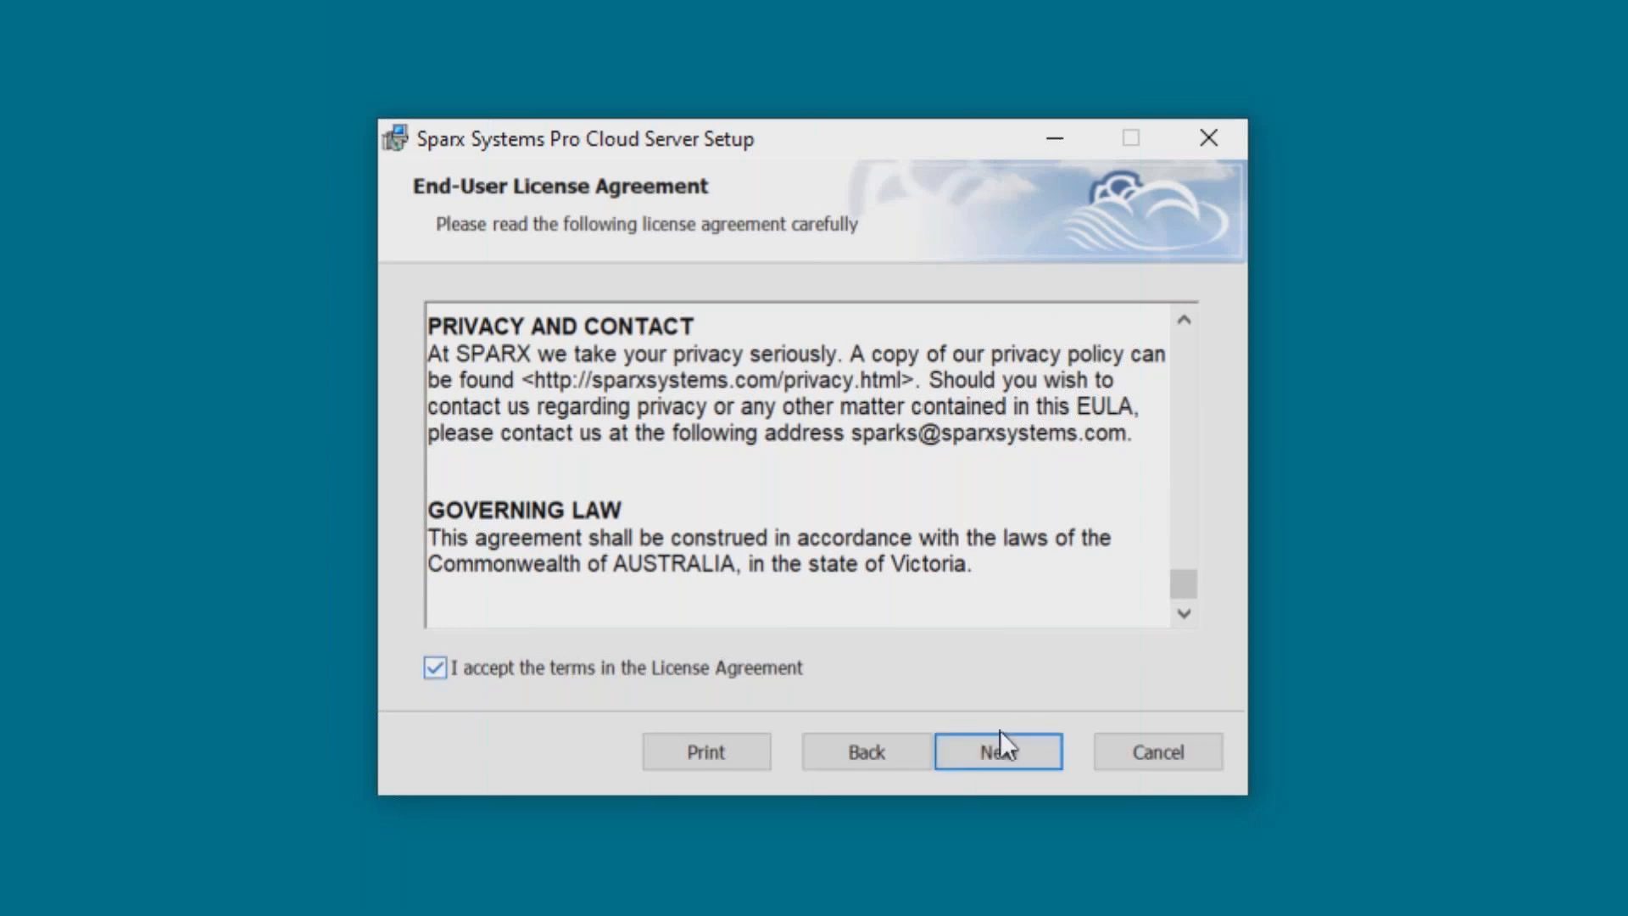
click(1000, 751)
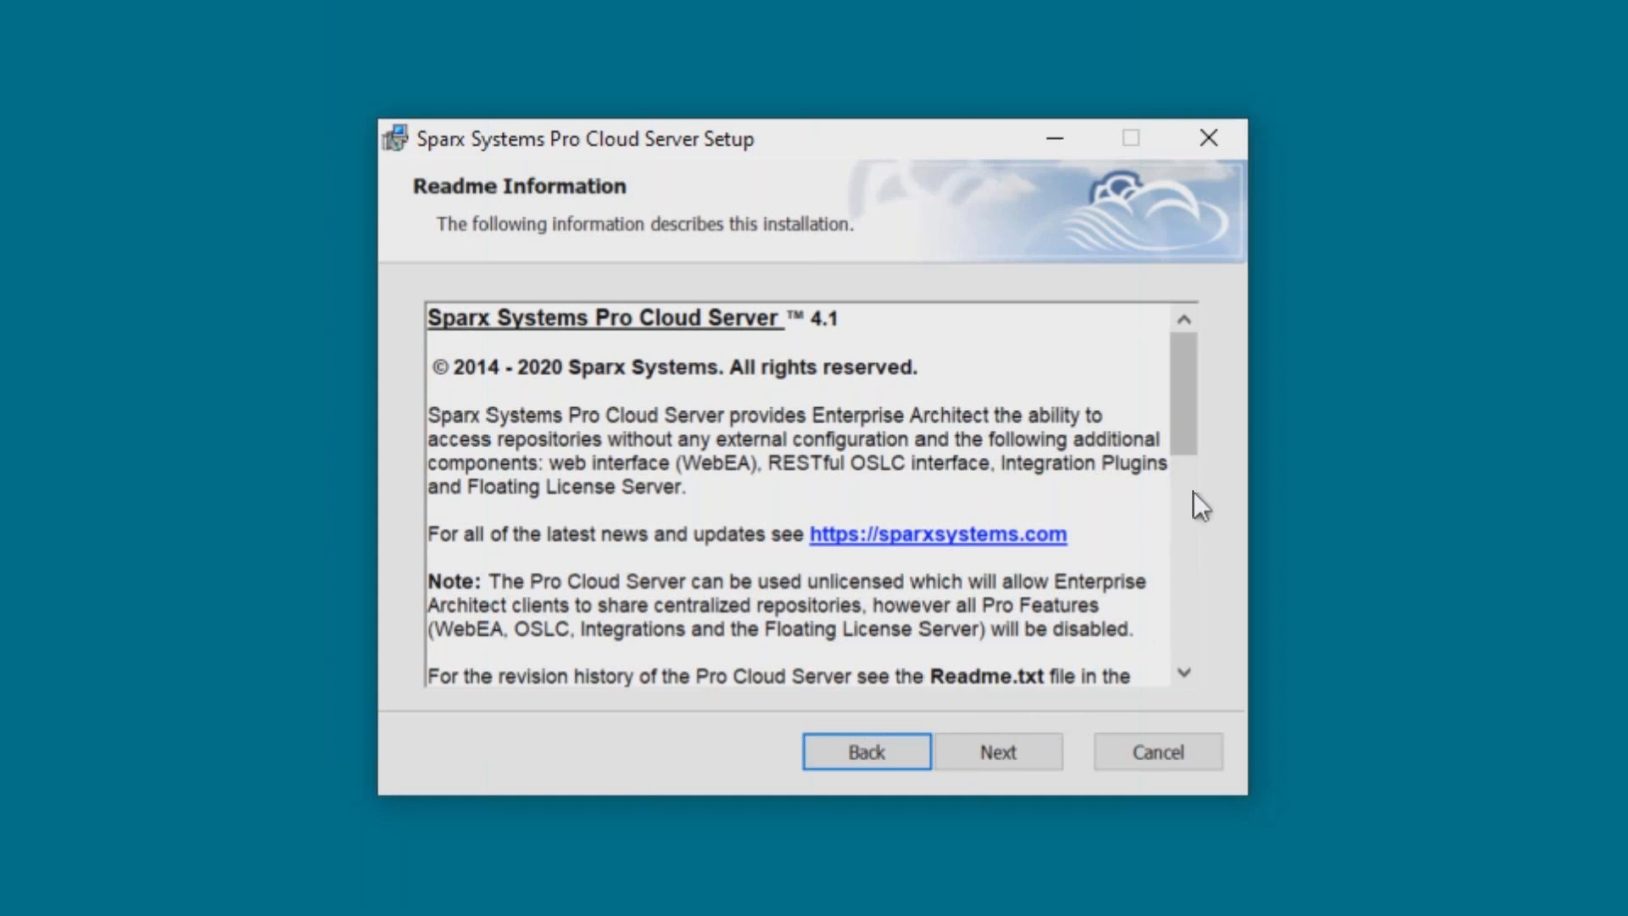
Read through the Readme system requirements and supported versions, then continue to Custom Setup.
drag(1184, 420, 1190, 583)
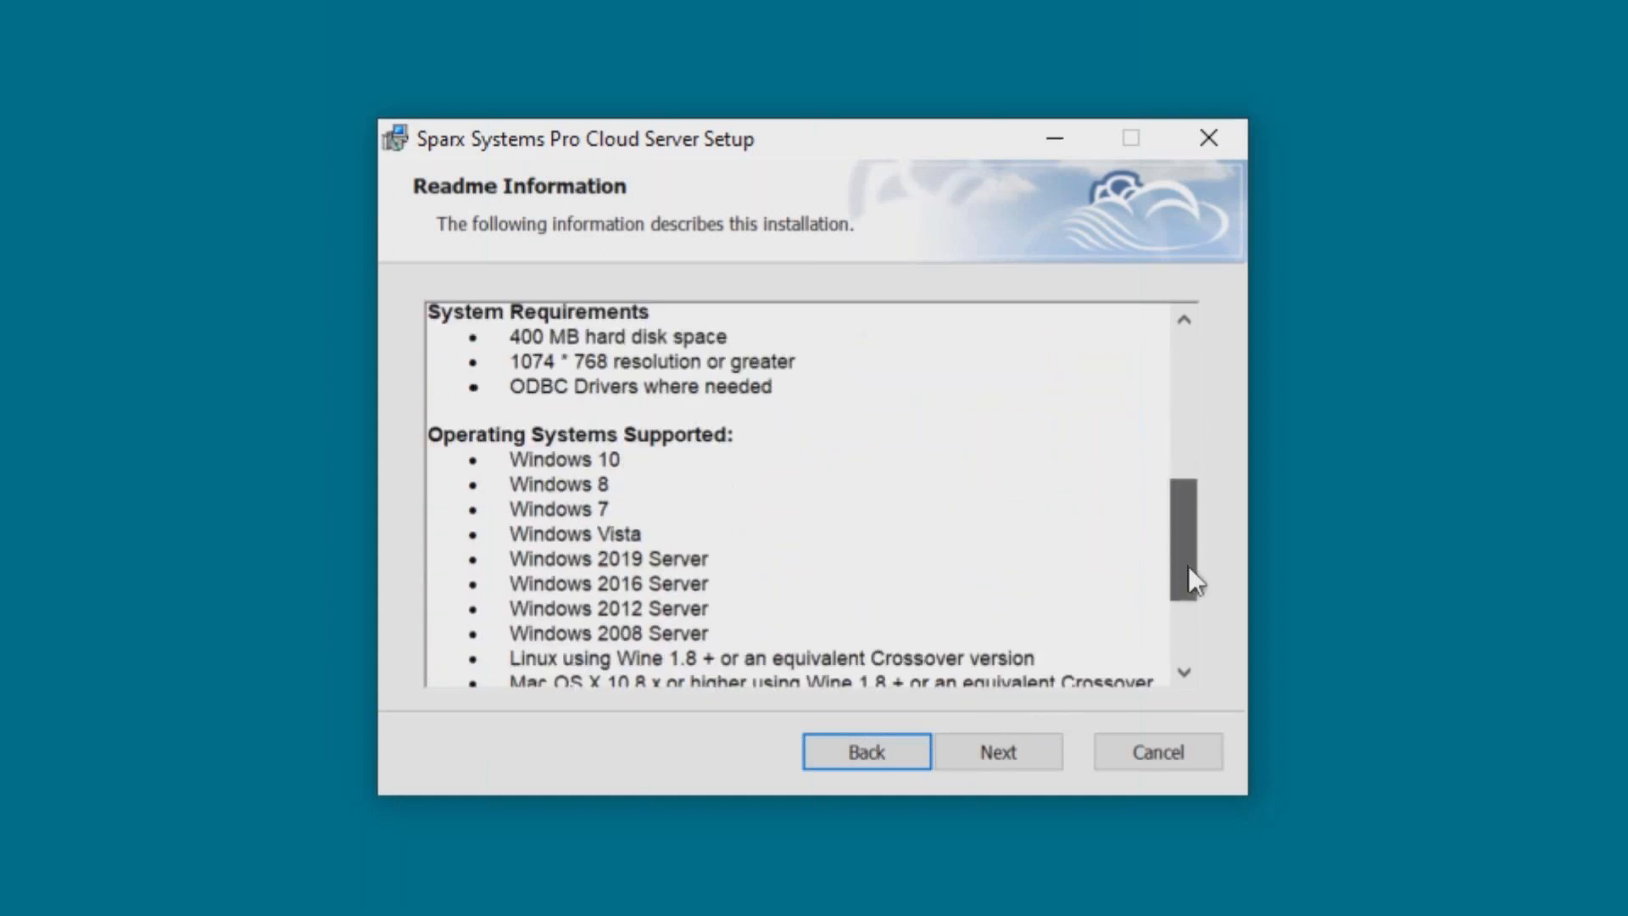
drag(1188, 567, 1172, 653)
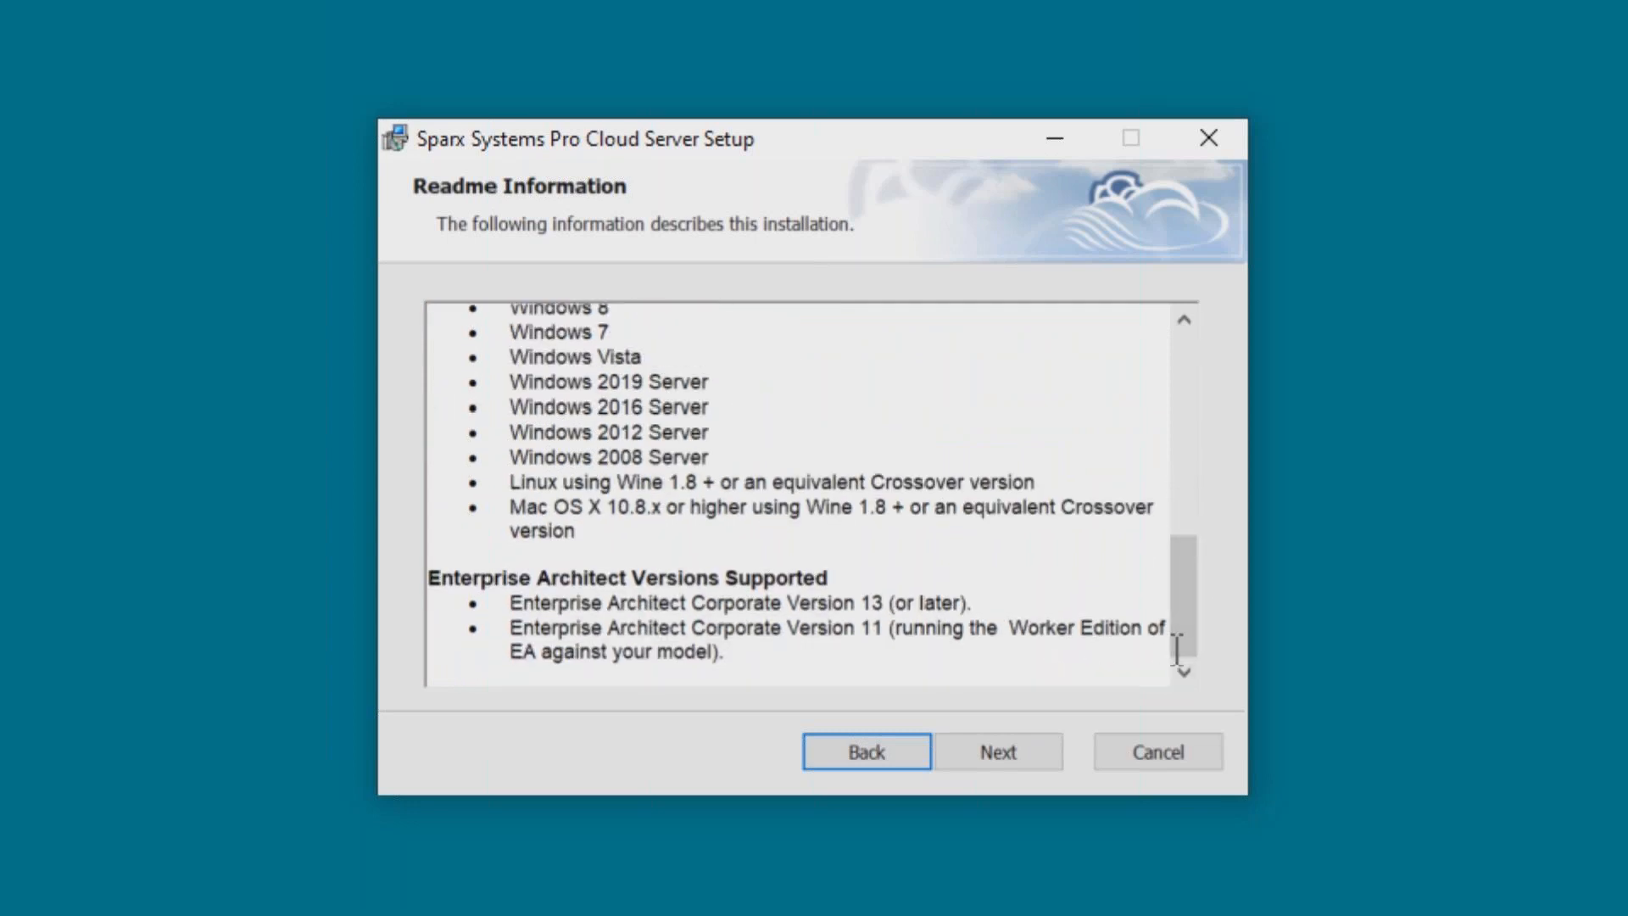
click(984, 749)
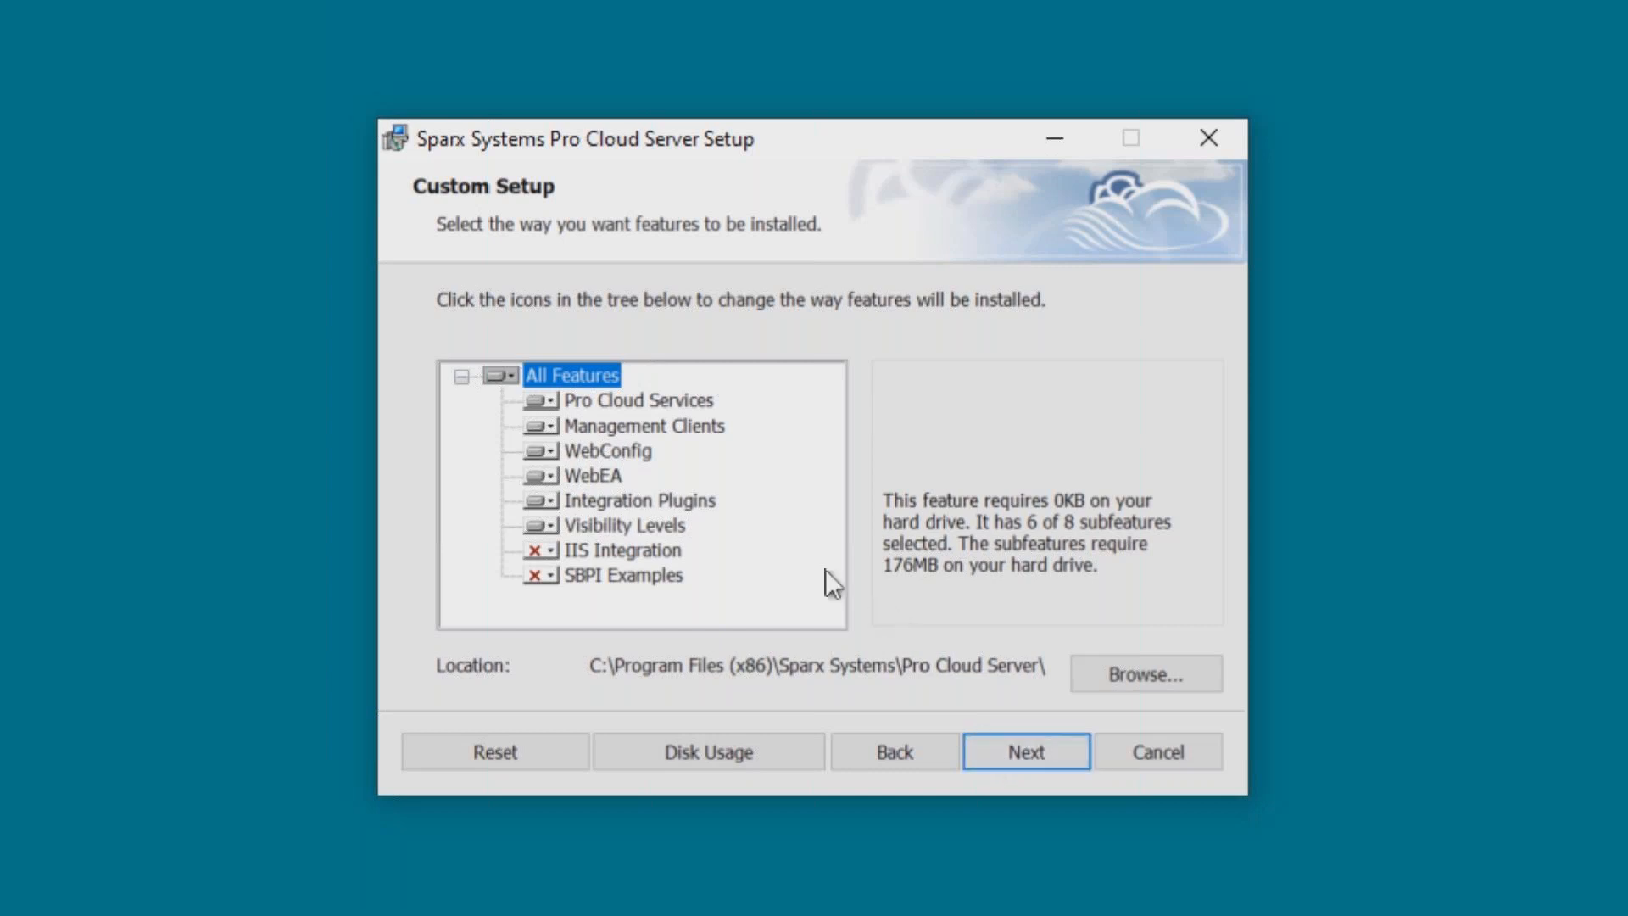
Set the IIS Integration feature to be installed on the local hard drive.
click(553, 547)
click(552, 546)
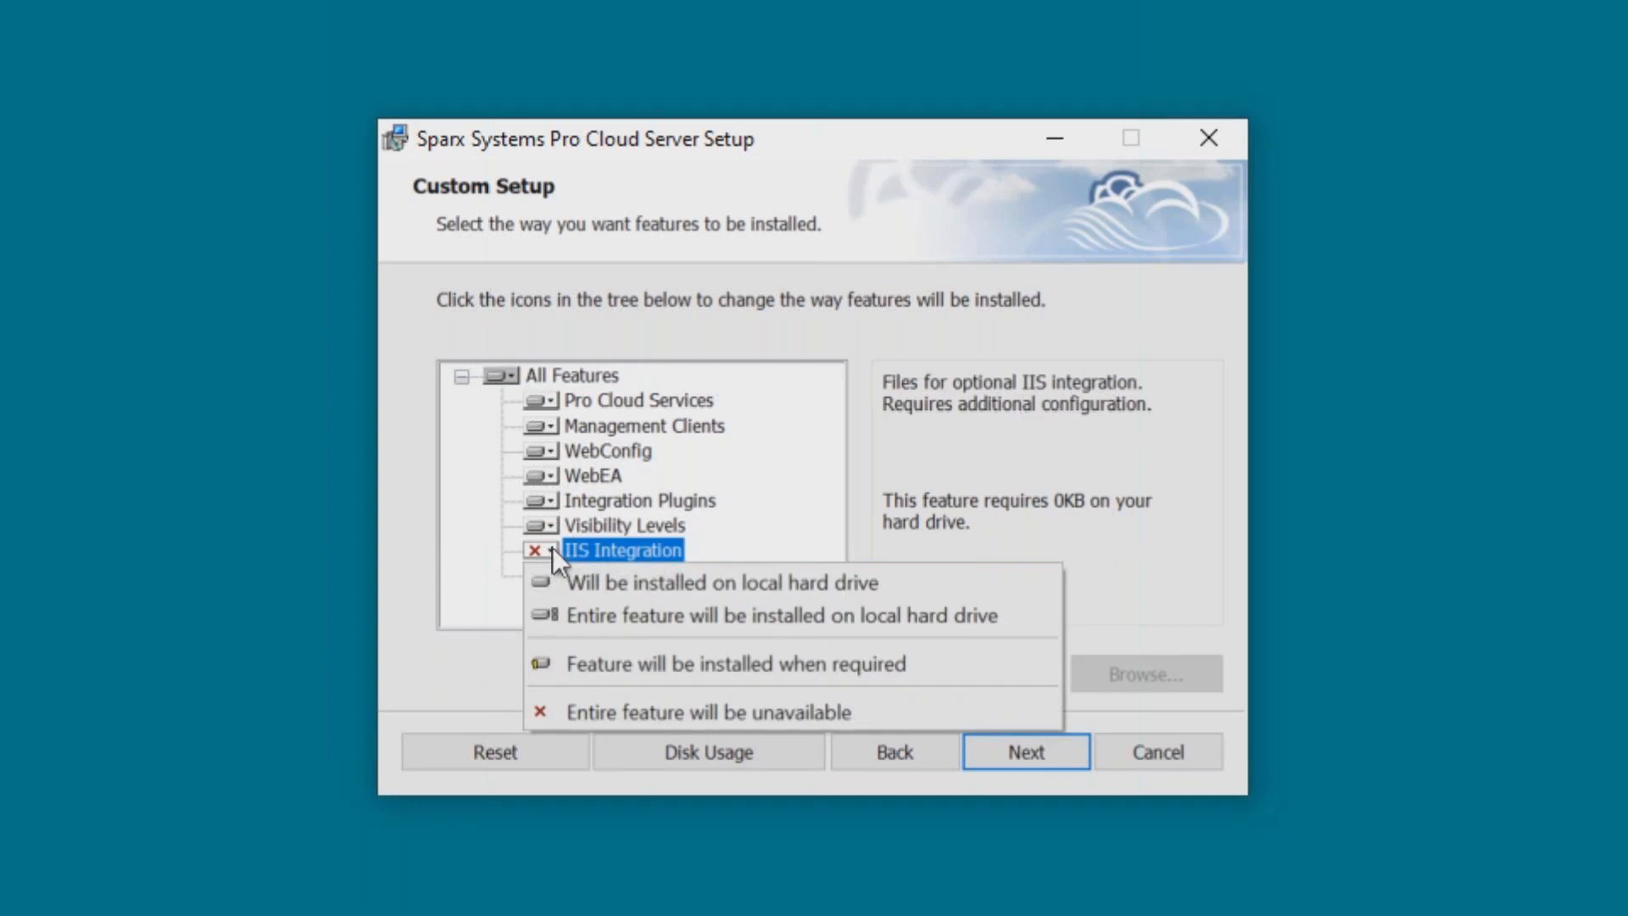
click(599, 582)
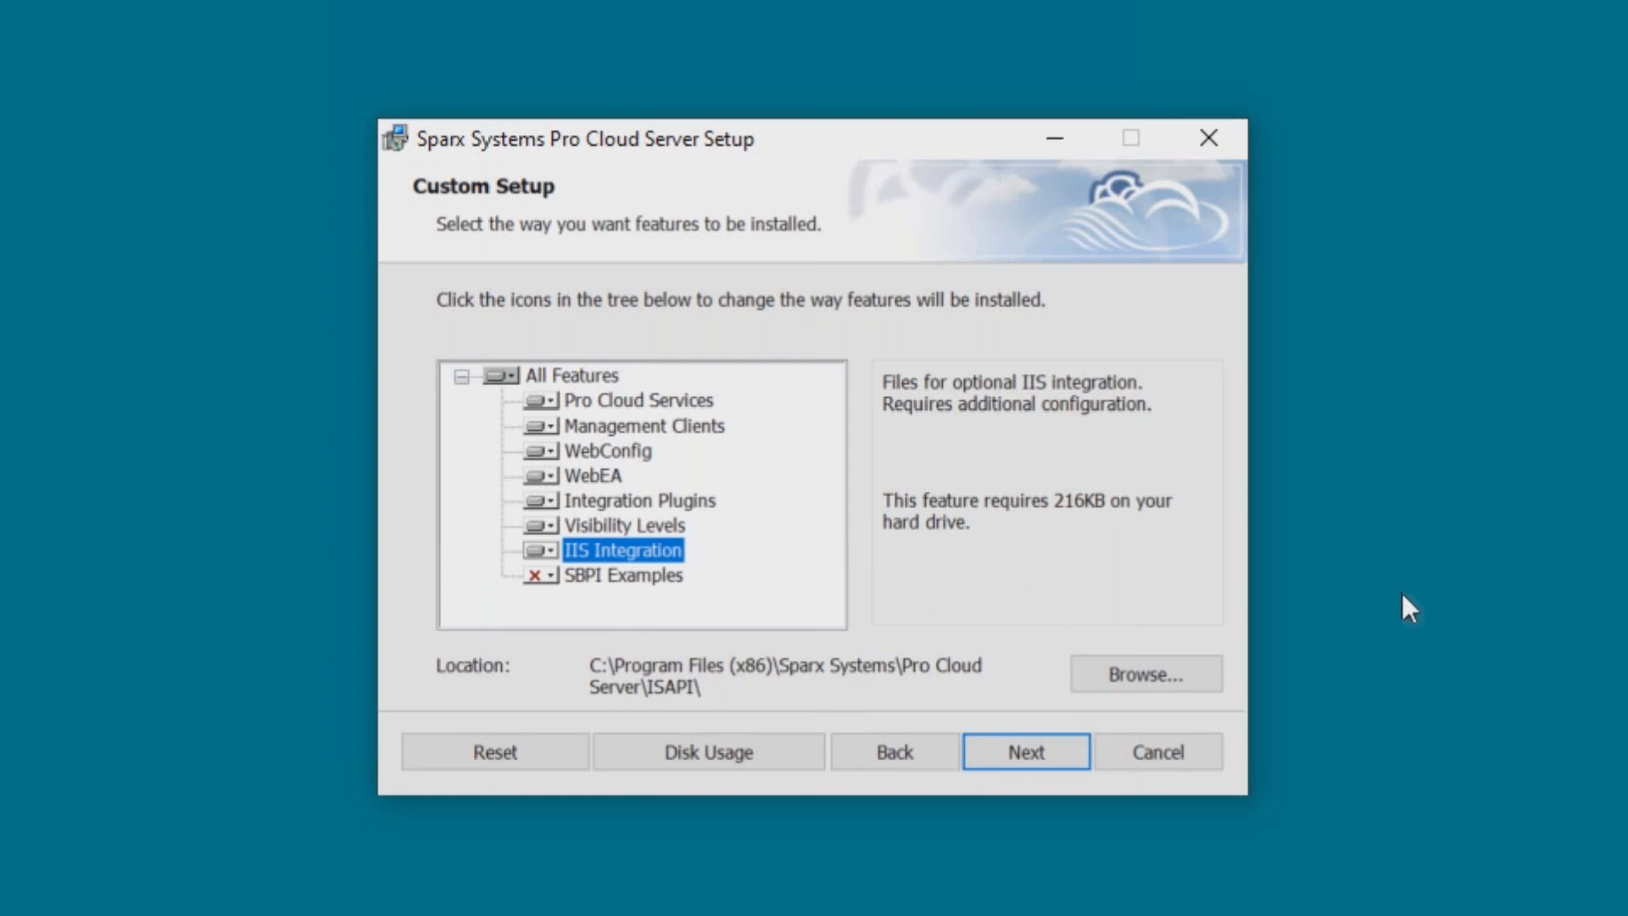
Review each feature's description in the Custom Setup tree, then proceed to install Pro Cloud Server.
click(689, 396)
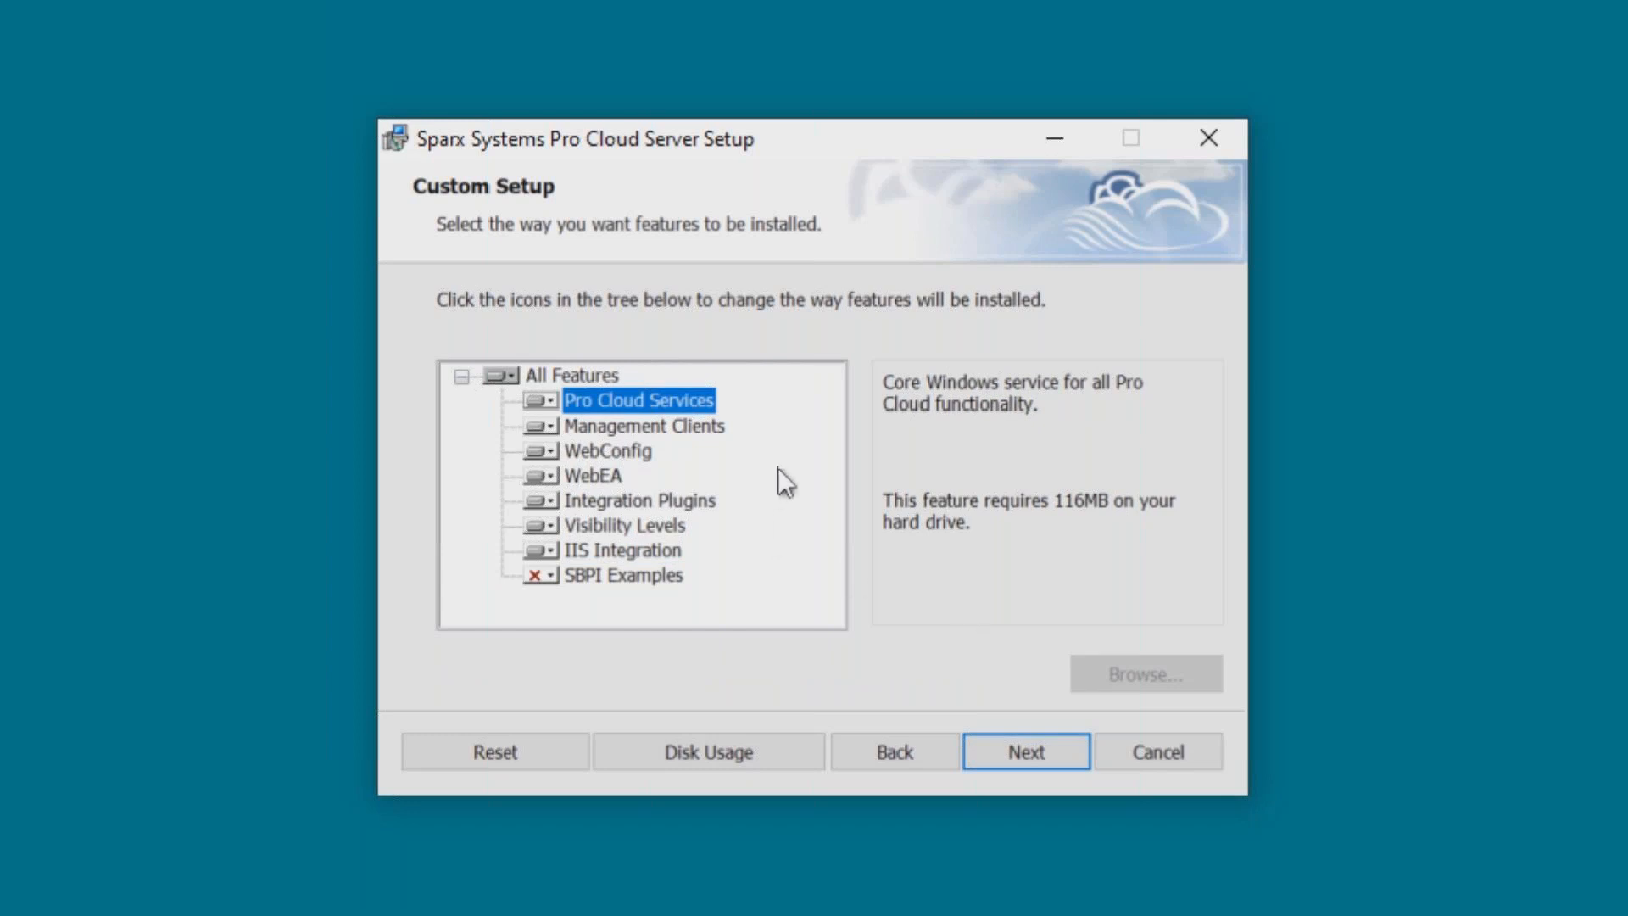
click(694, 424)
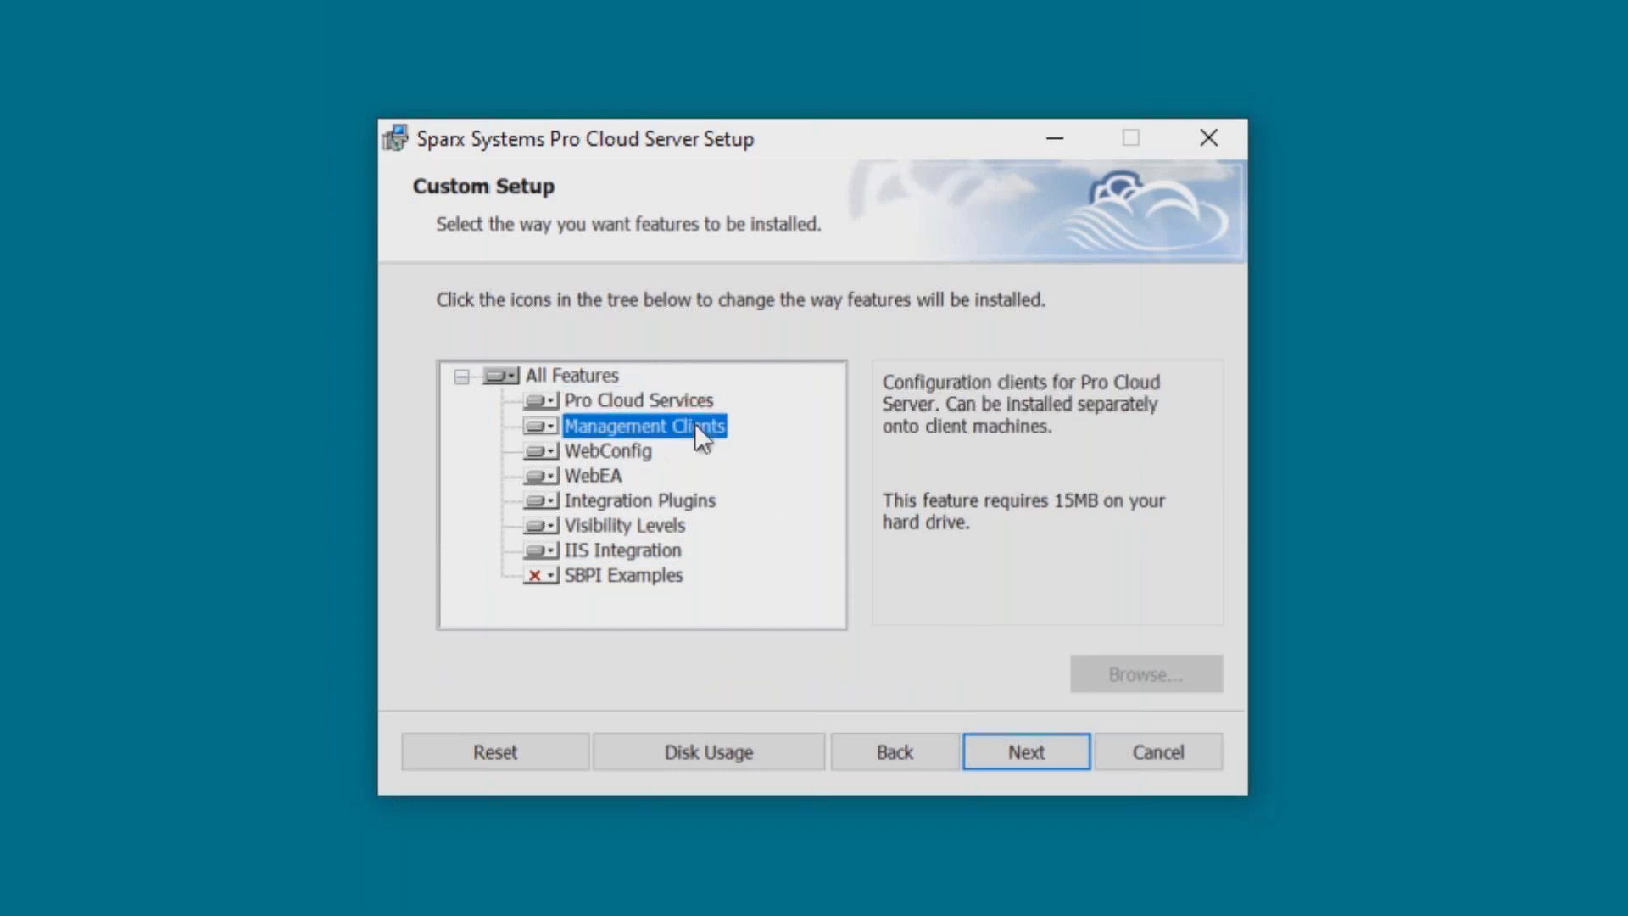
click(618, 451)
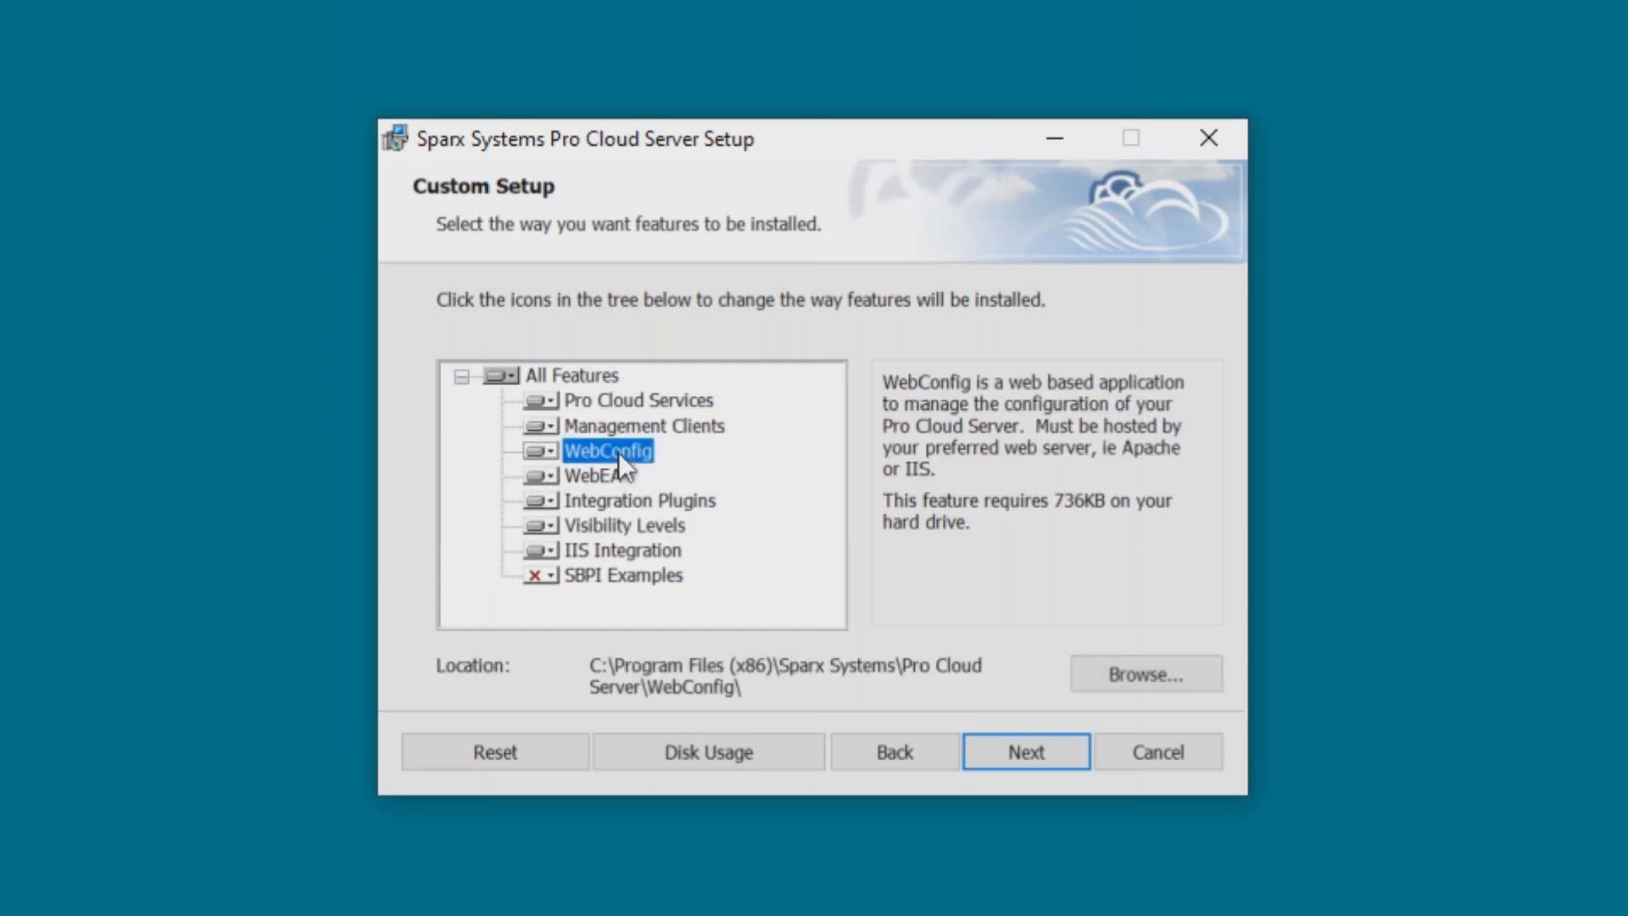
click(583, 476)
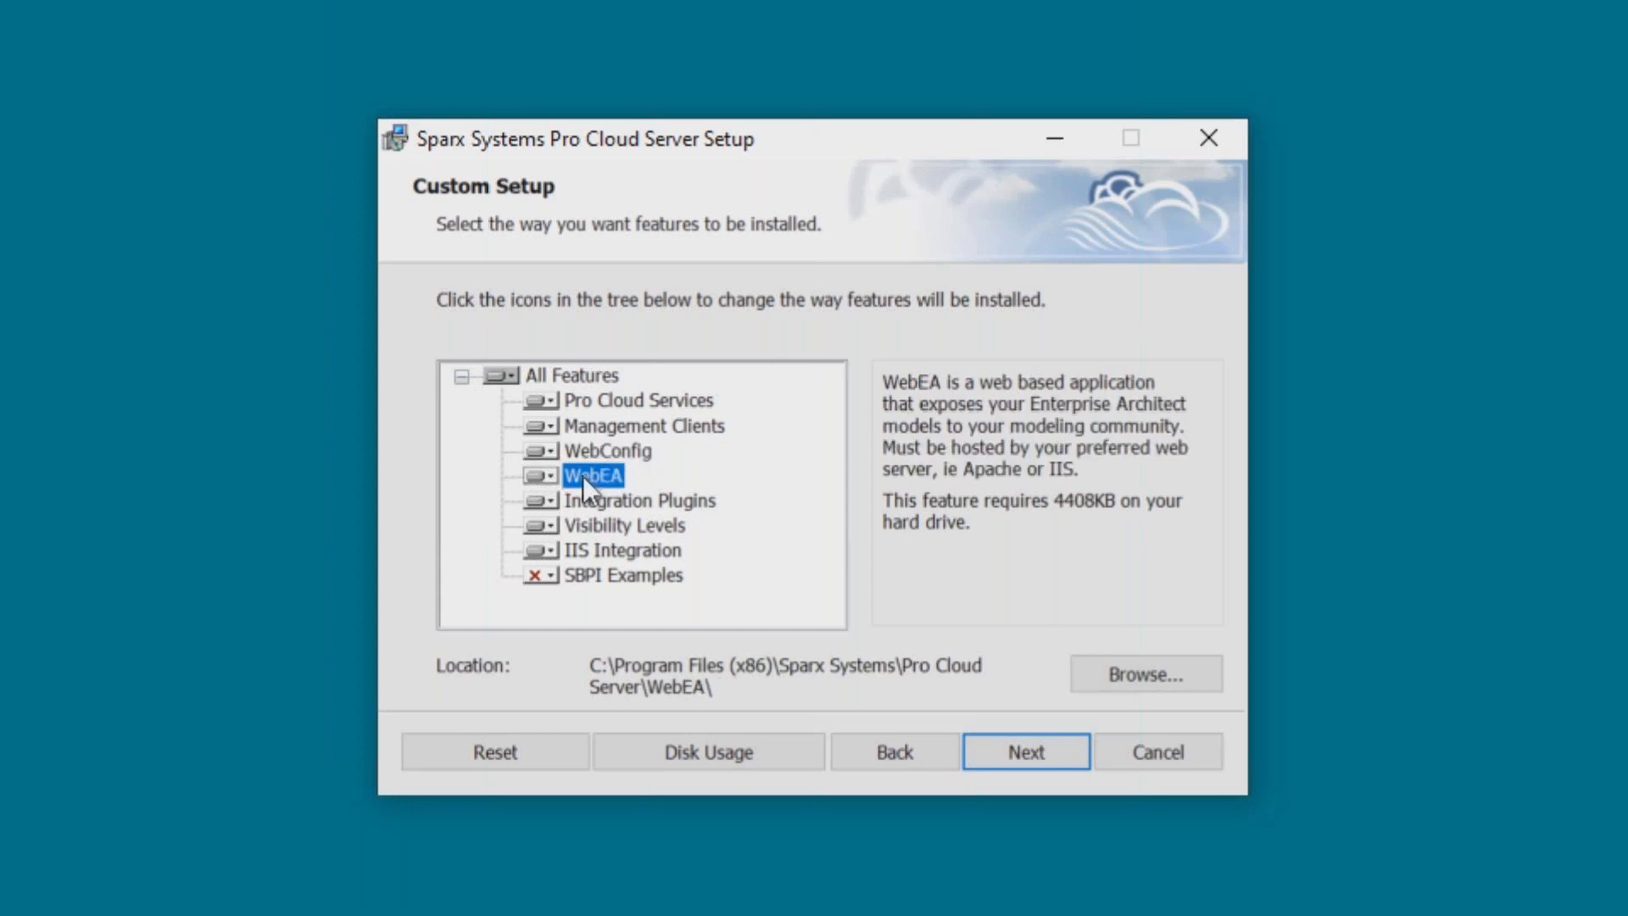
click(625, 502)
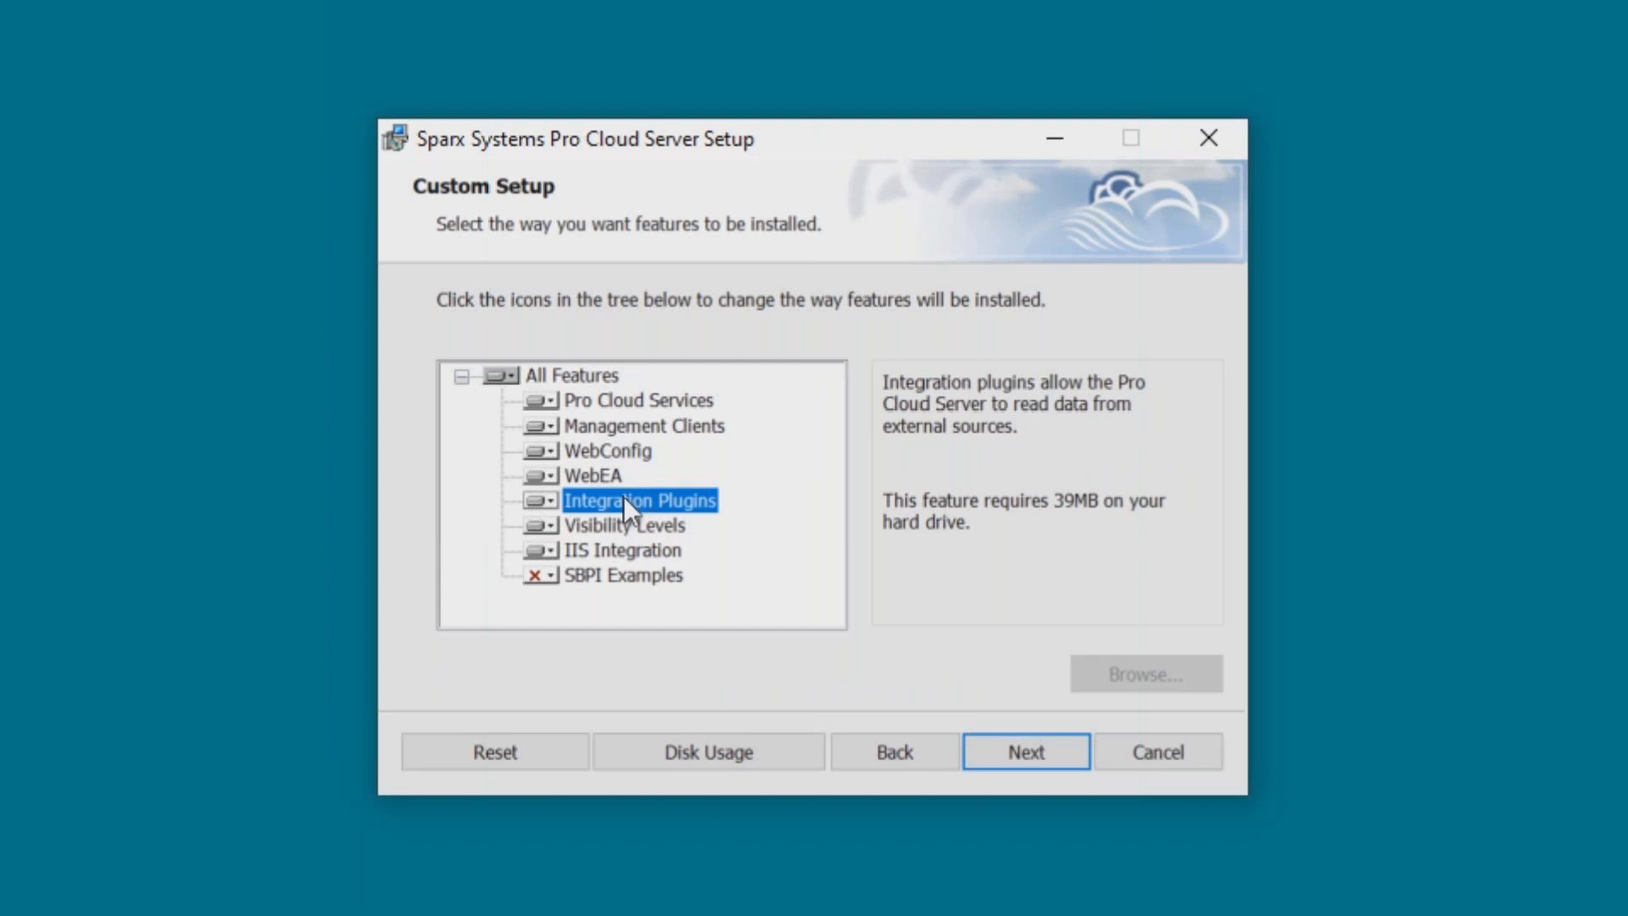
click(625, 527)
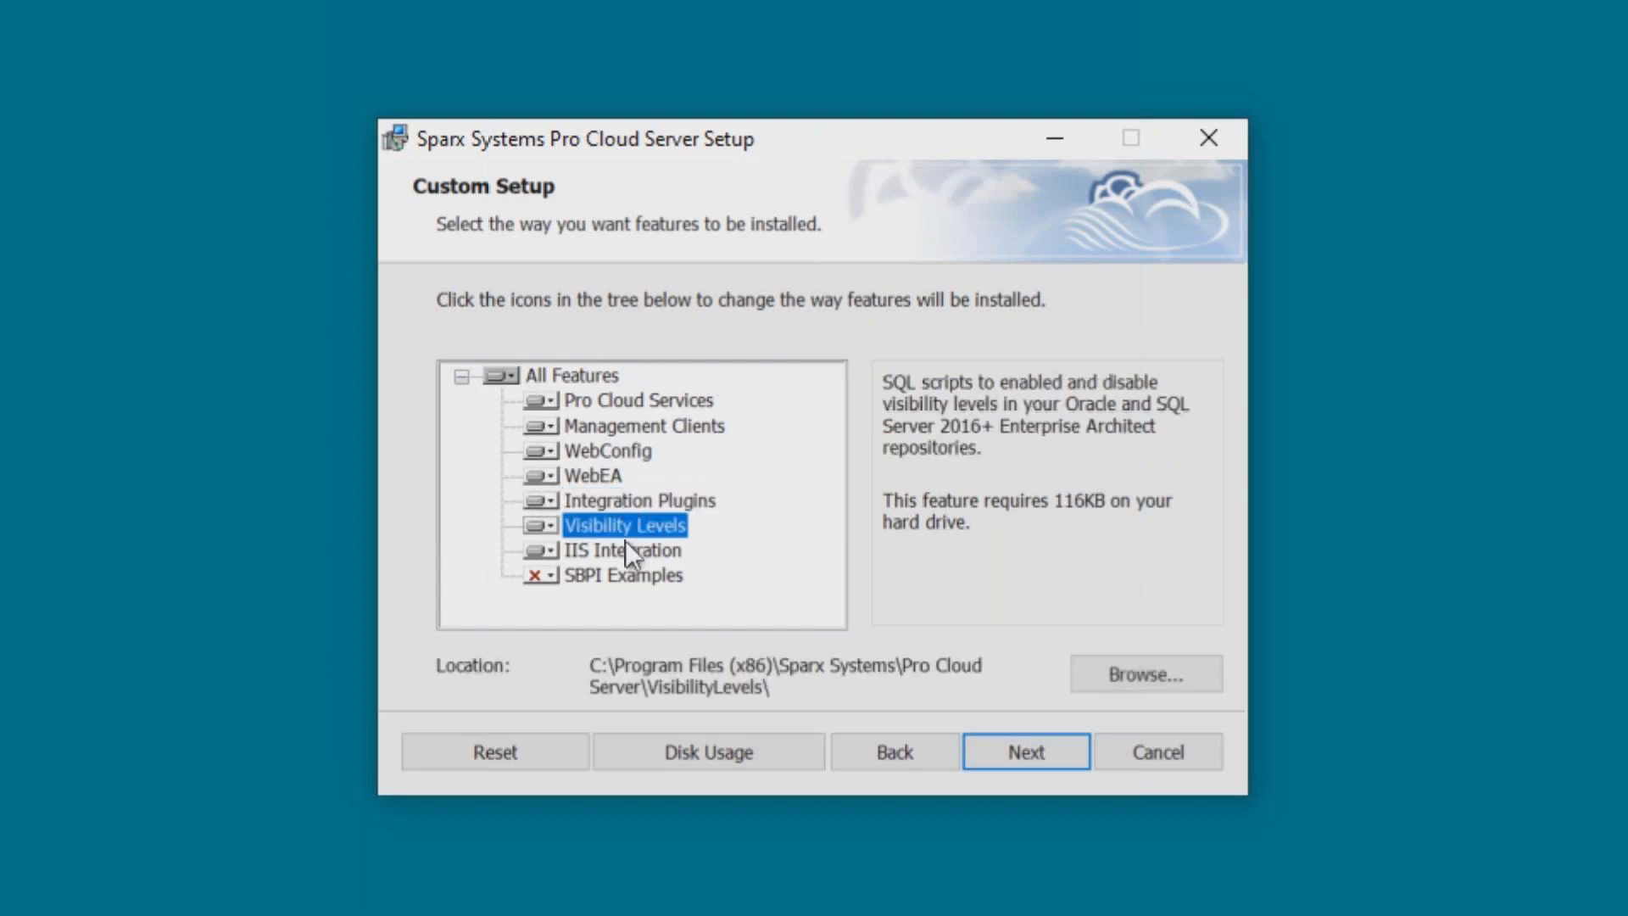
click(624, 543)
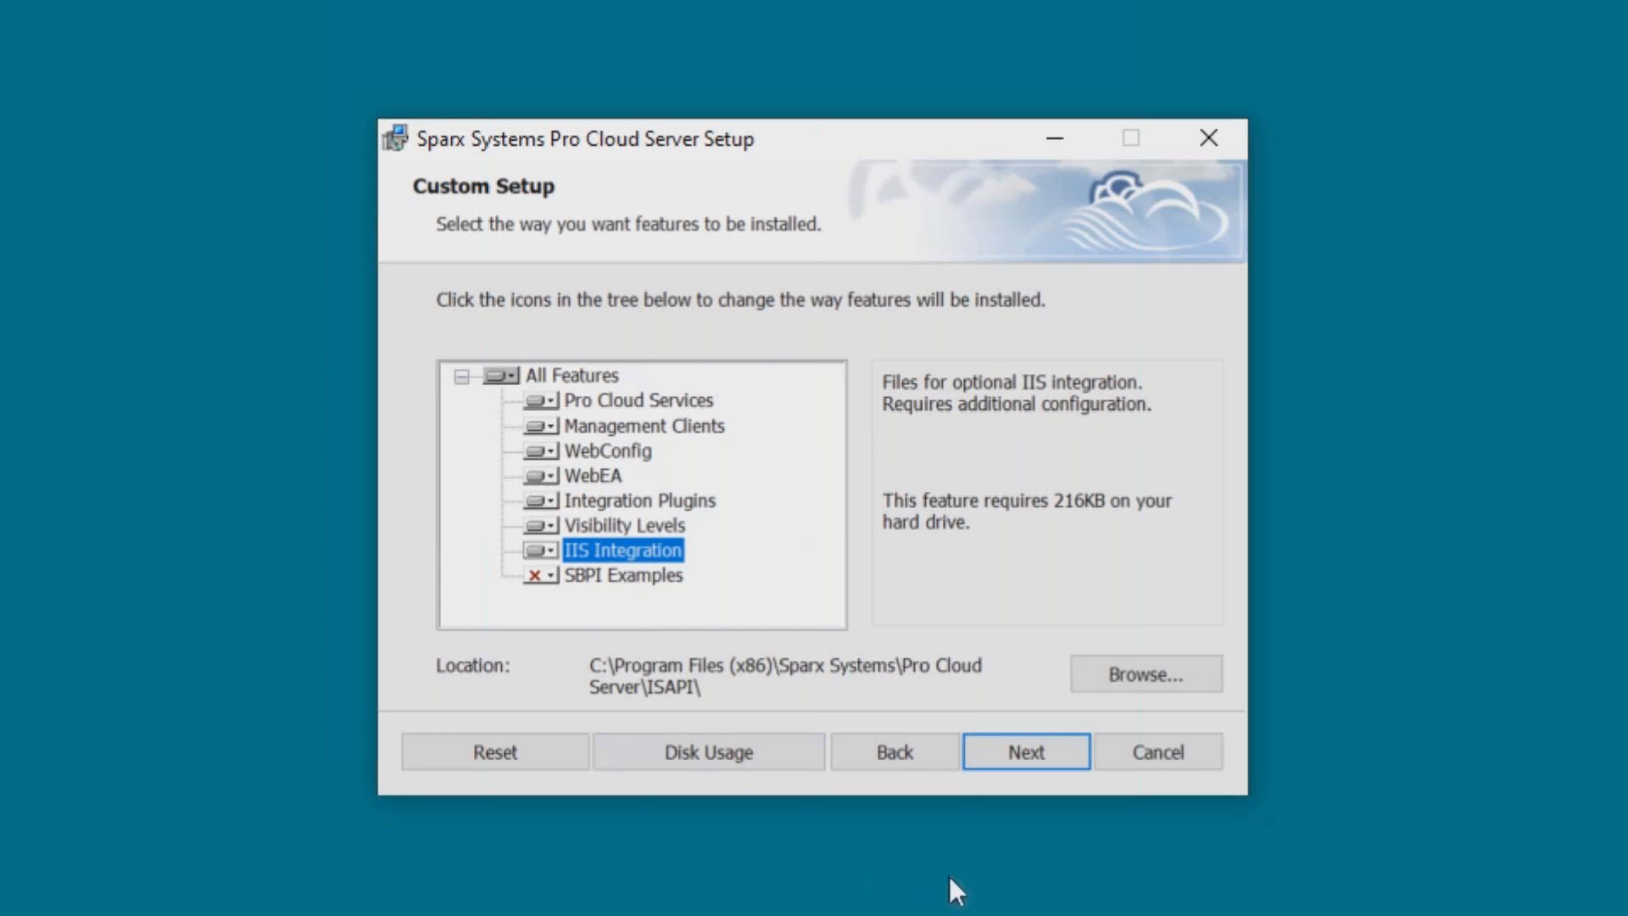
click(1026, 751)
click(1023, 750)
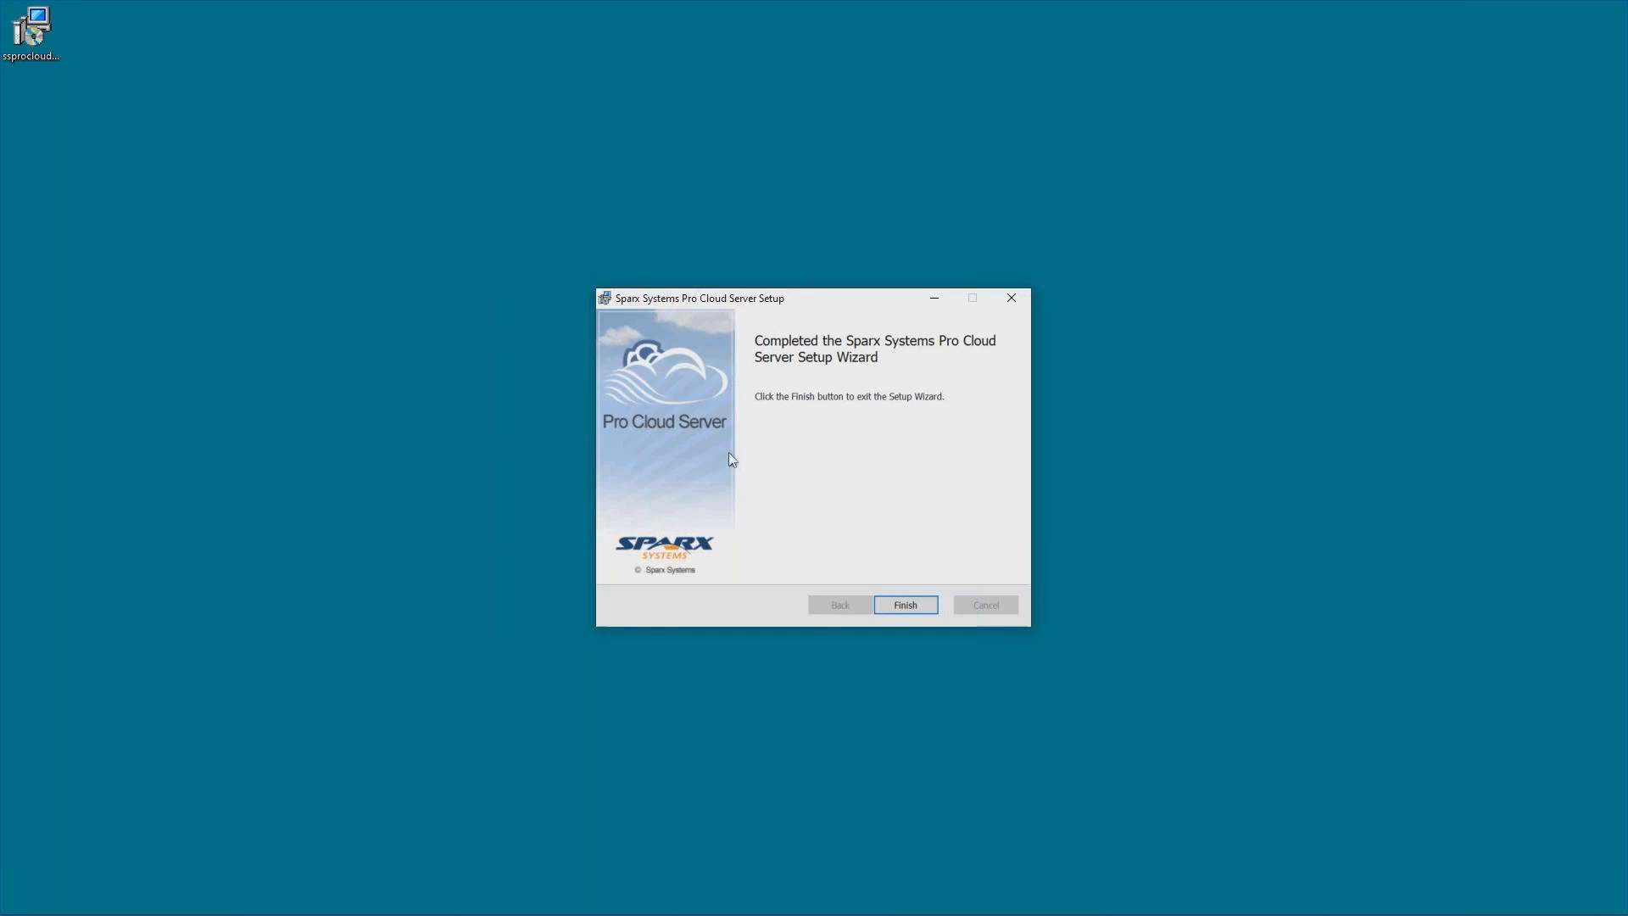
Finish the Pro Cloud Server setup wizard and launch the downloaded XAMPP installer.
click(906, 605)
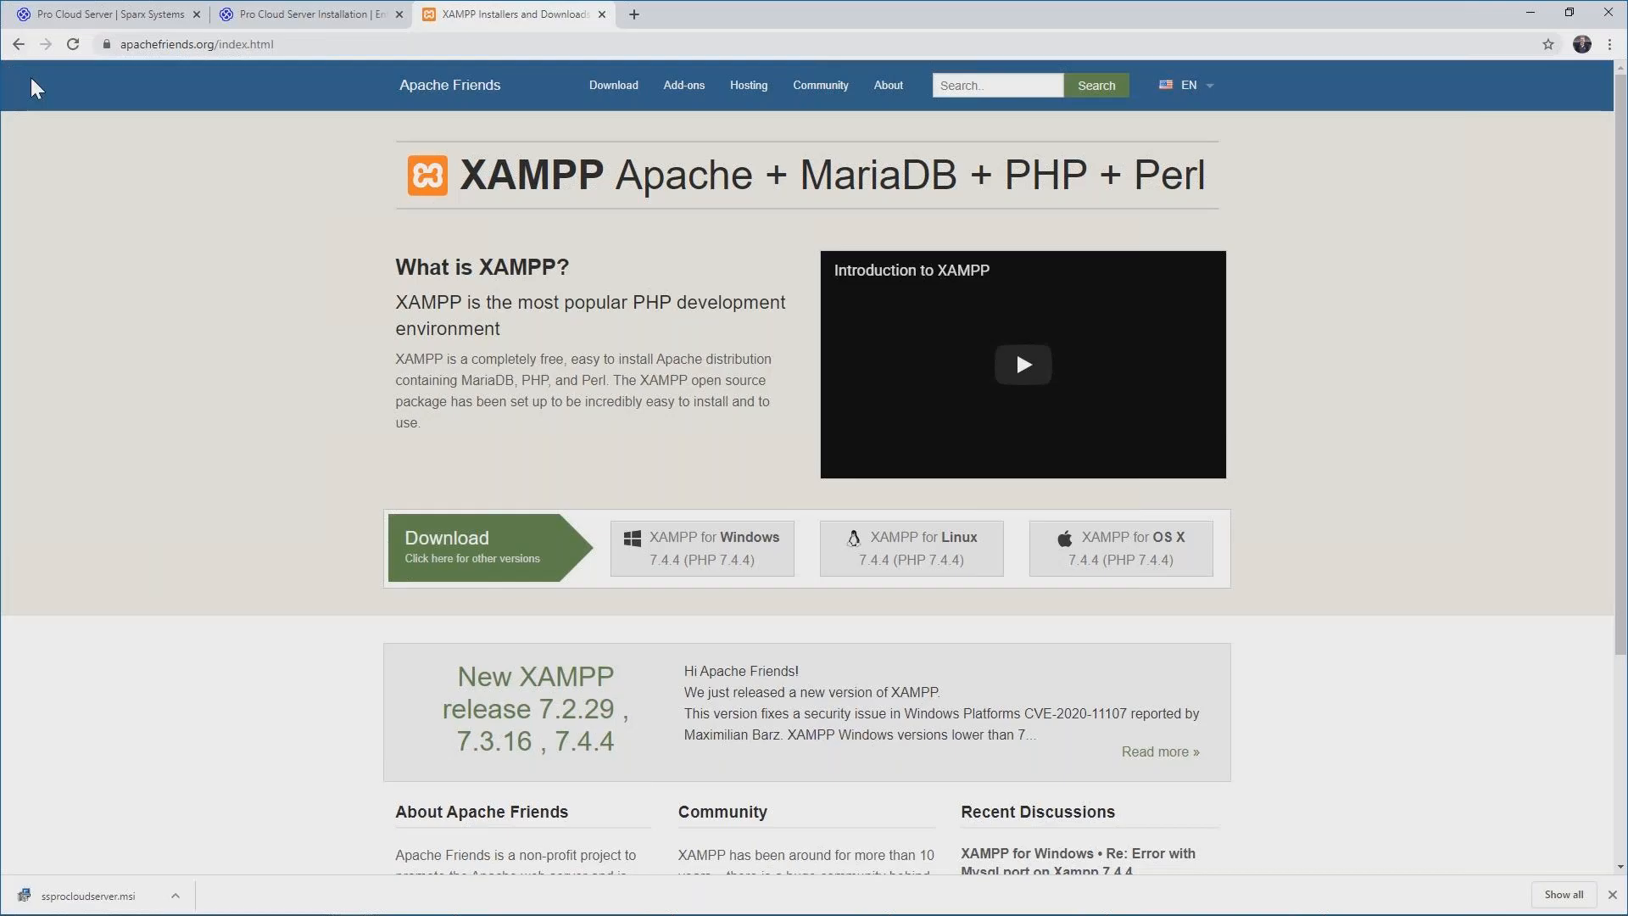
double_click(33, 266)
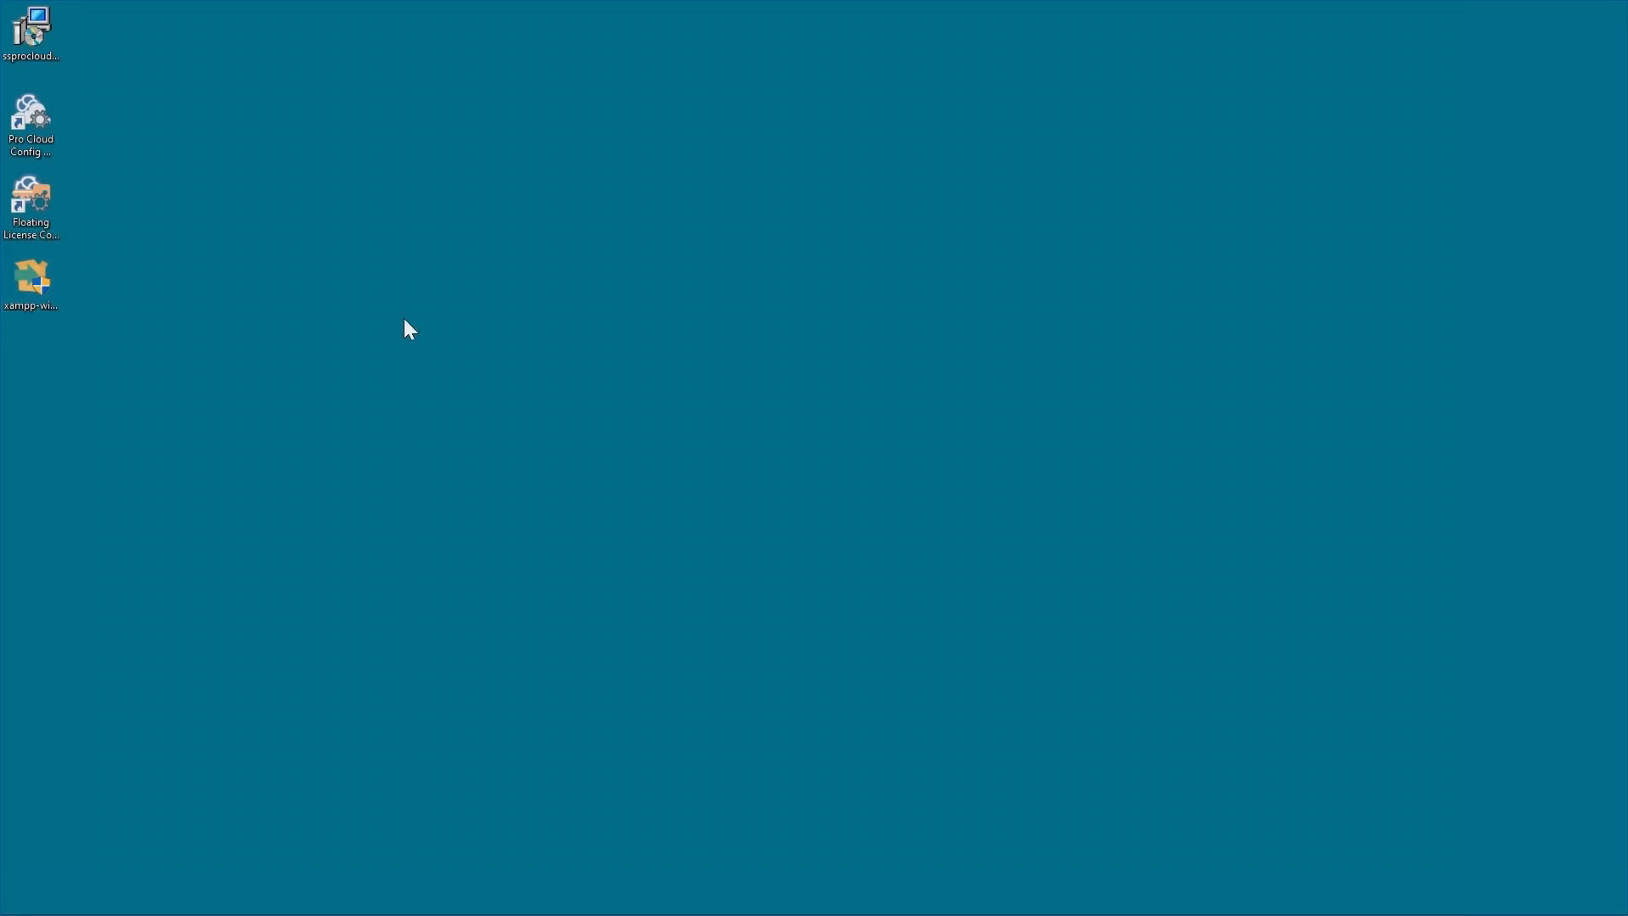
key(Return)
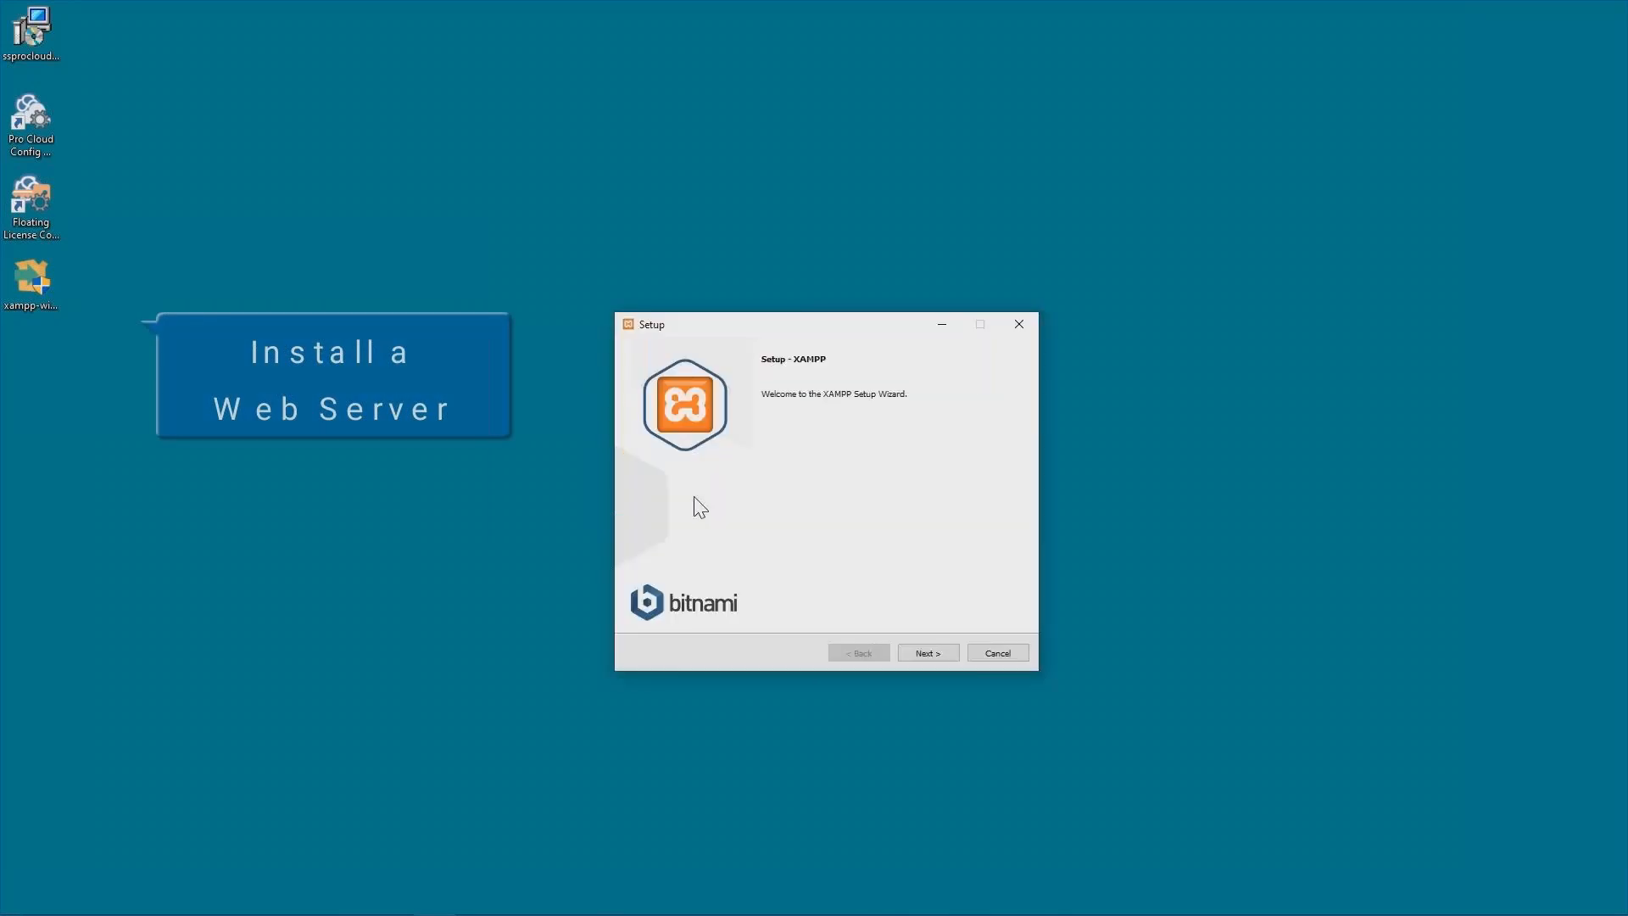
Install XAMPP with the default components into C:\xampp and finish its setup wizard.
click(946, 651)
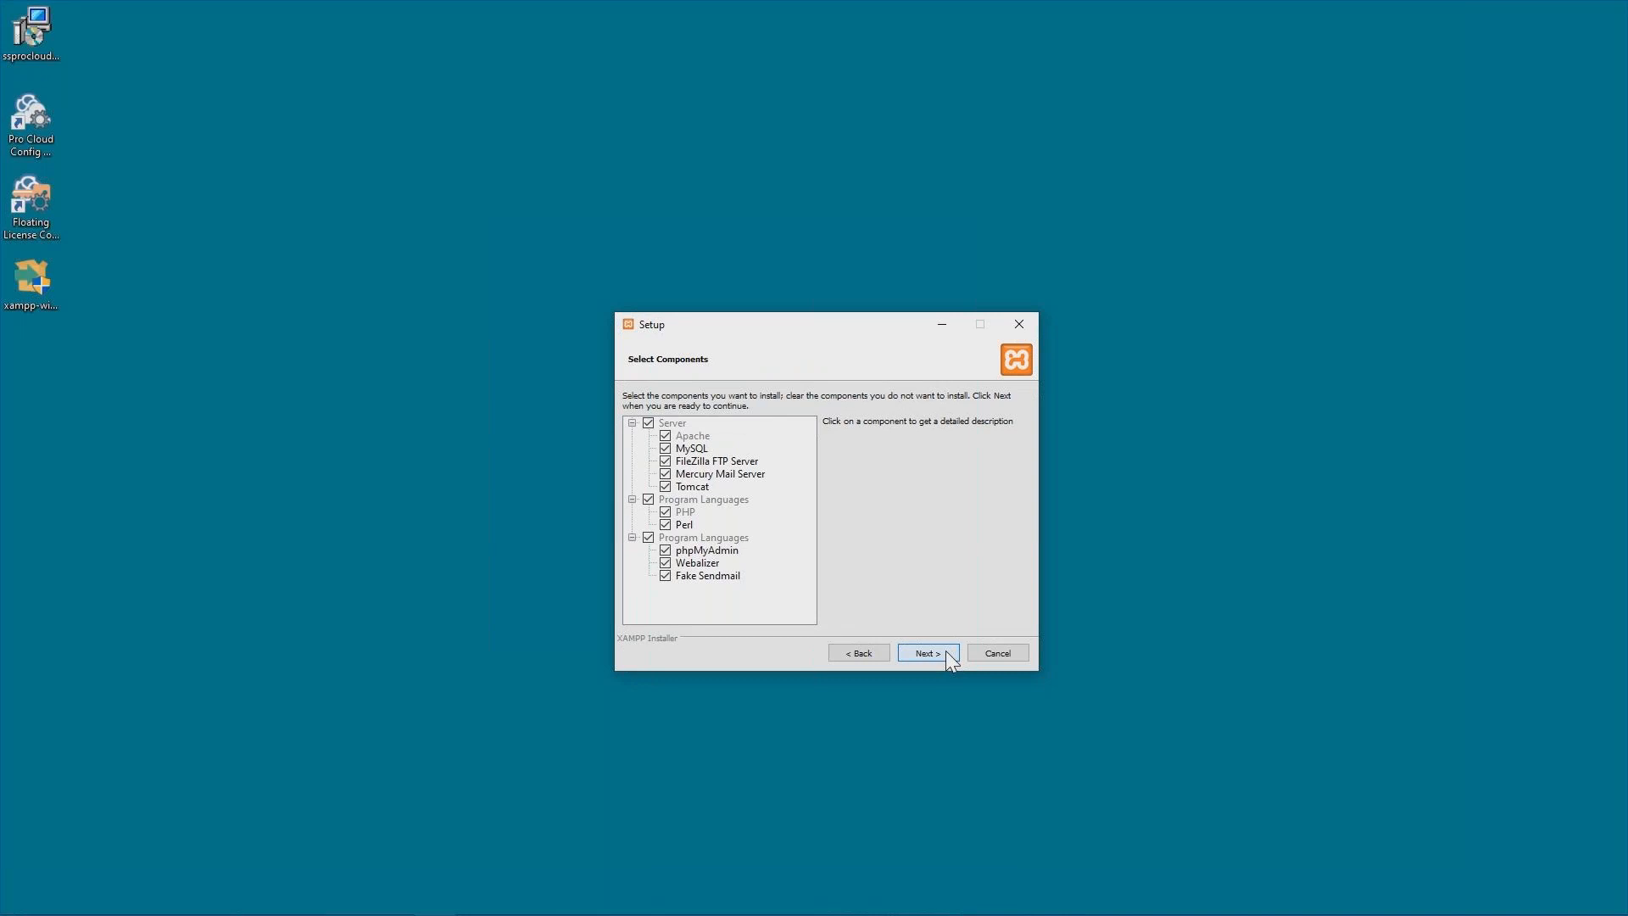
click(949, 660)
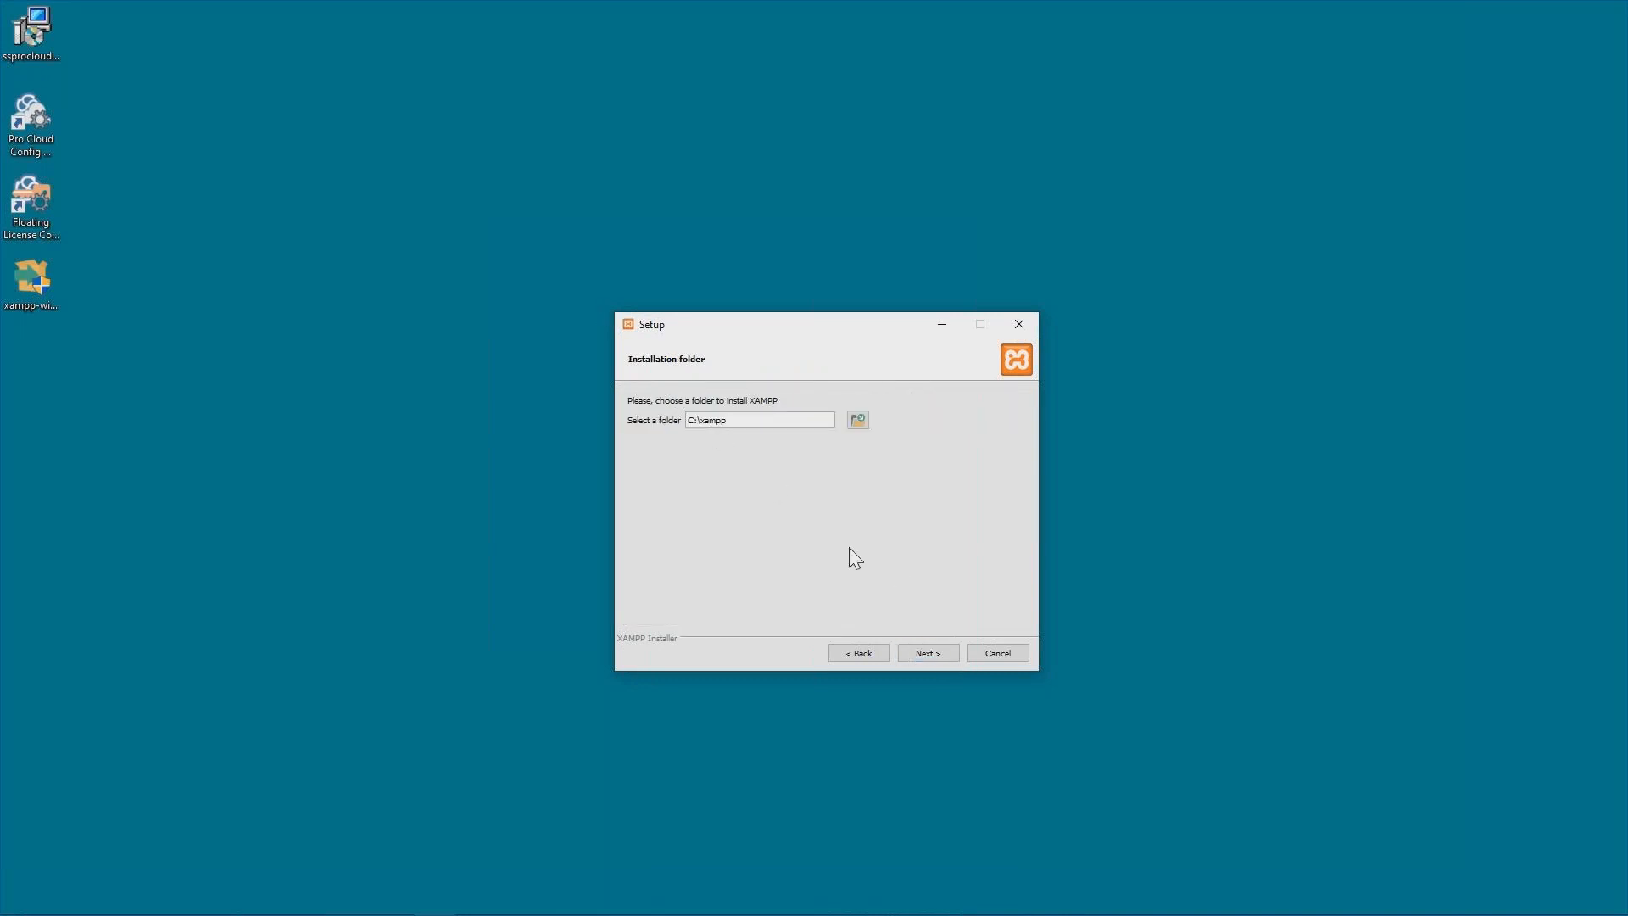
click(936, 654)
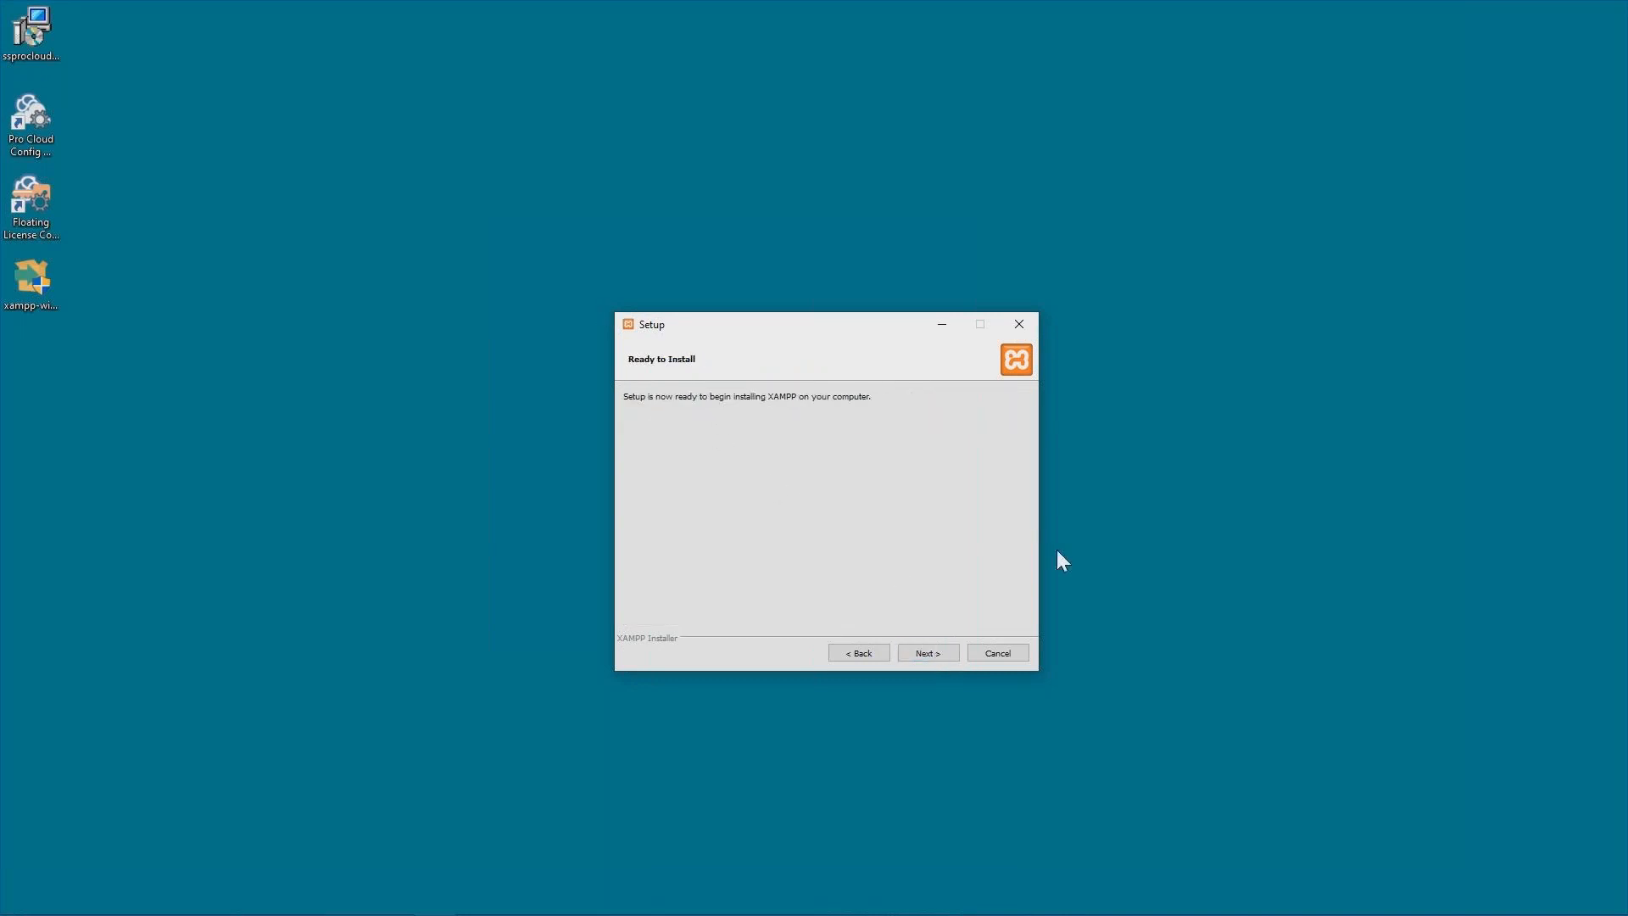
click(938, 658)
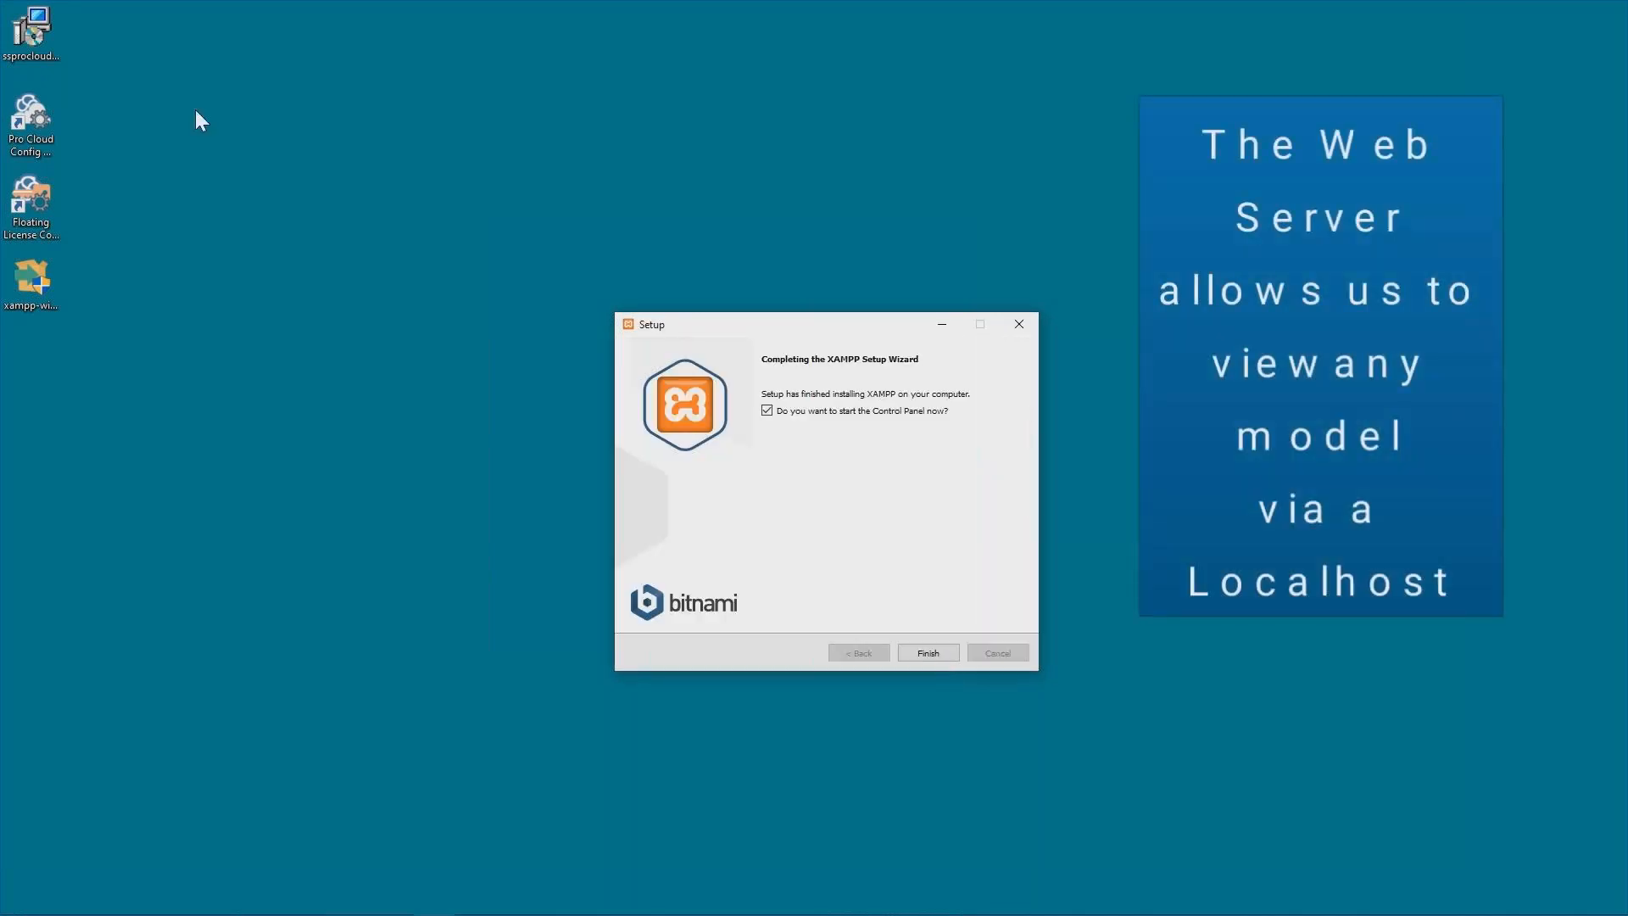
click(939, 650)
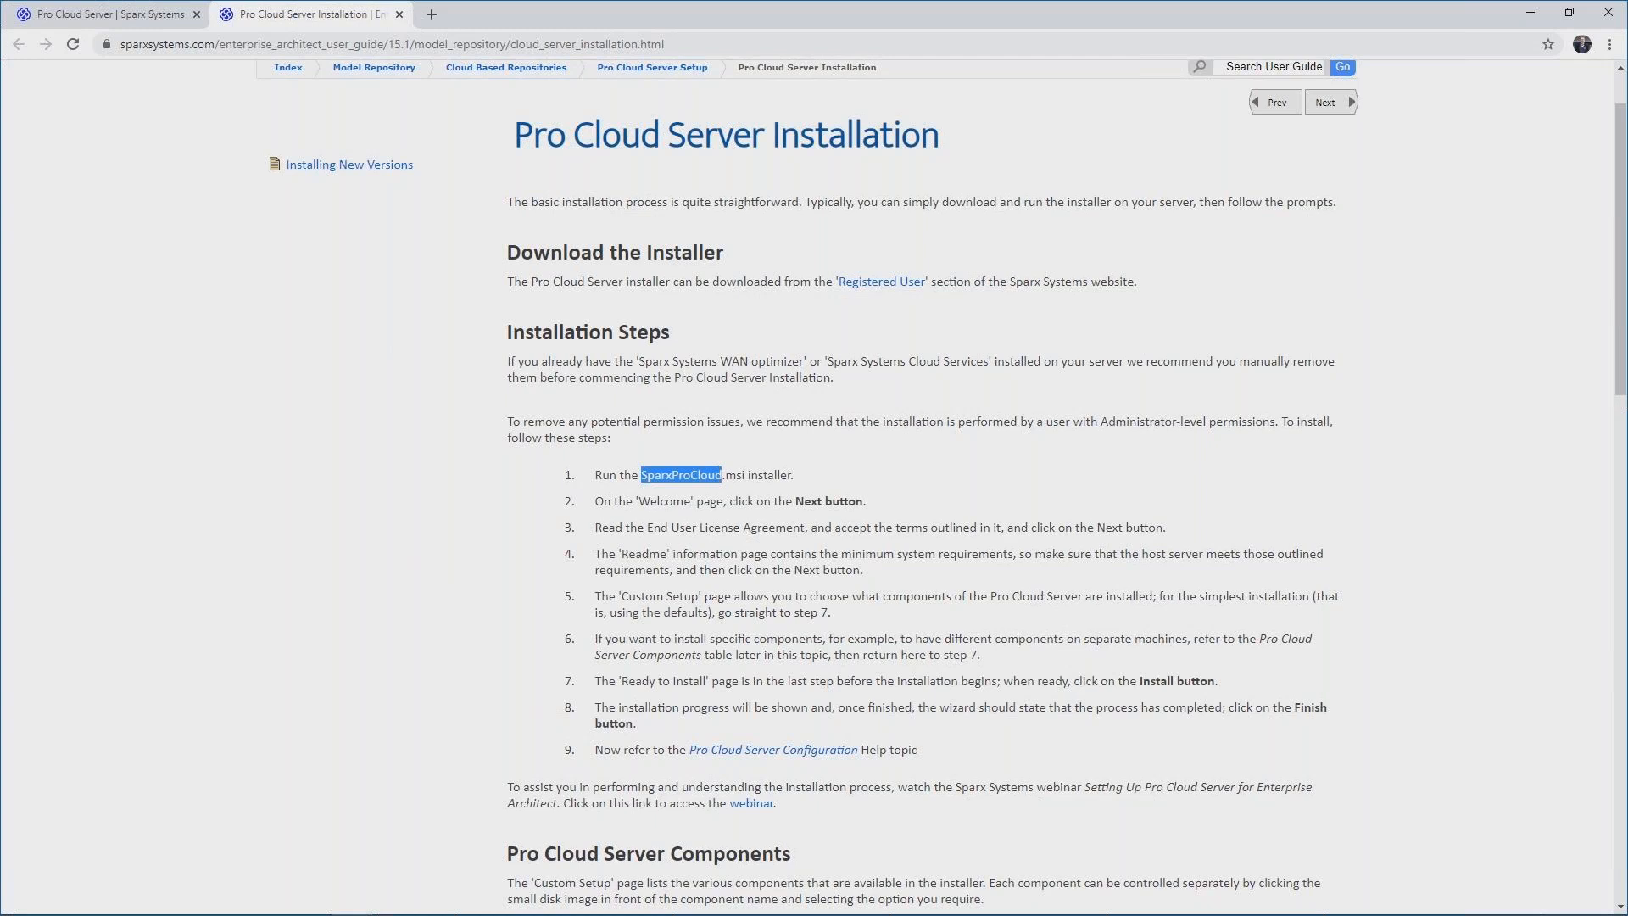
Open the Pro Cloud Server Configuration help topic and read its notes on the config file, server port and default password.
scroll(1146, 458, down, 4)
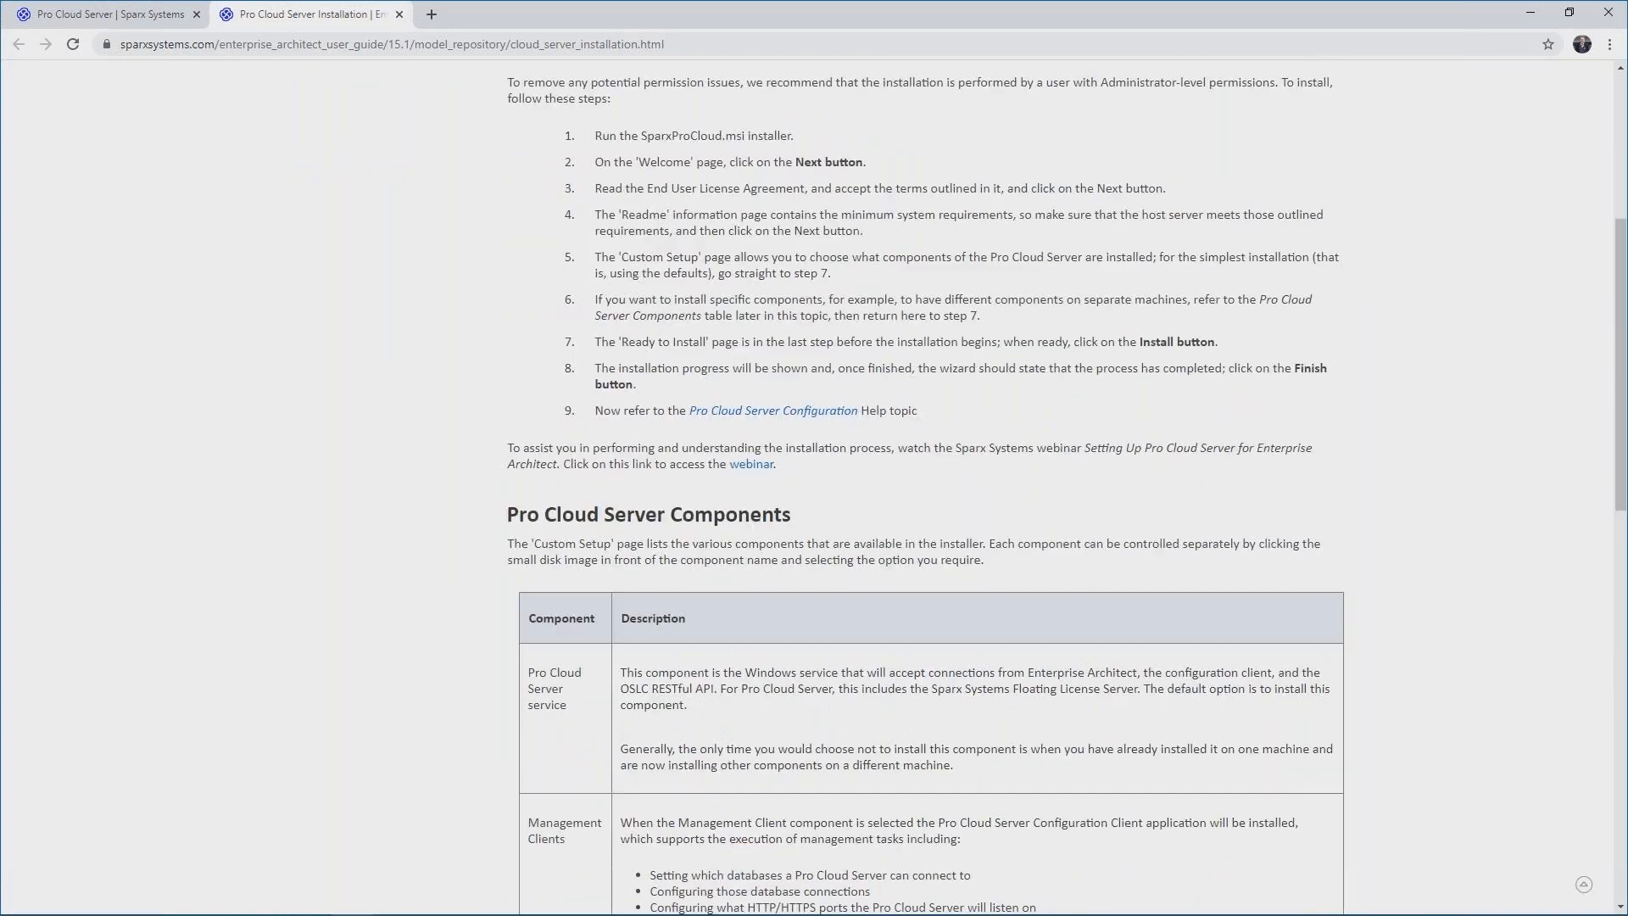
click(781, 414)
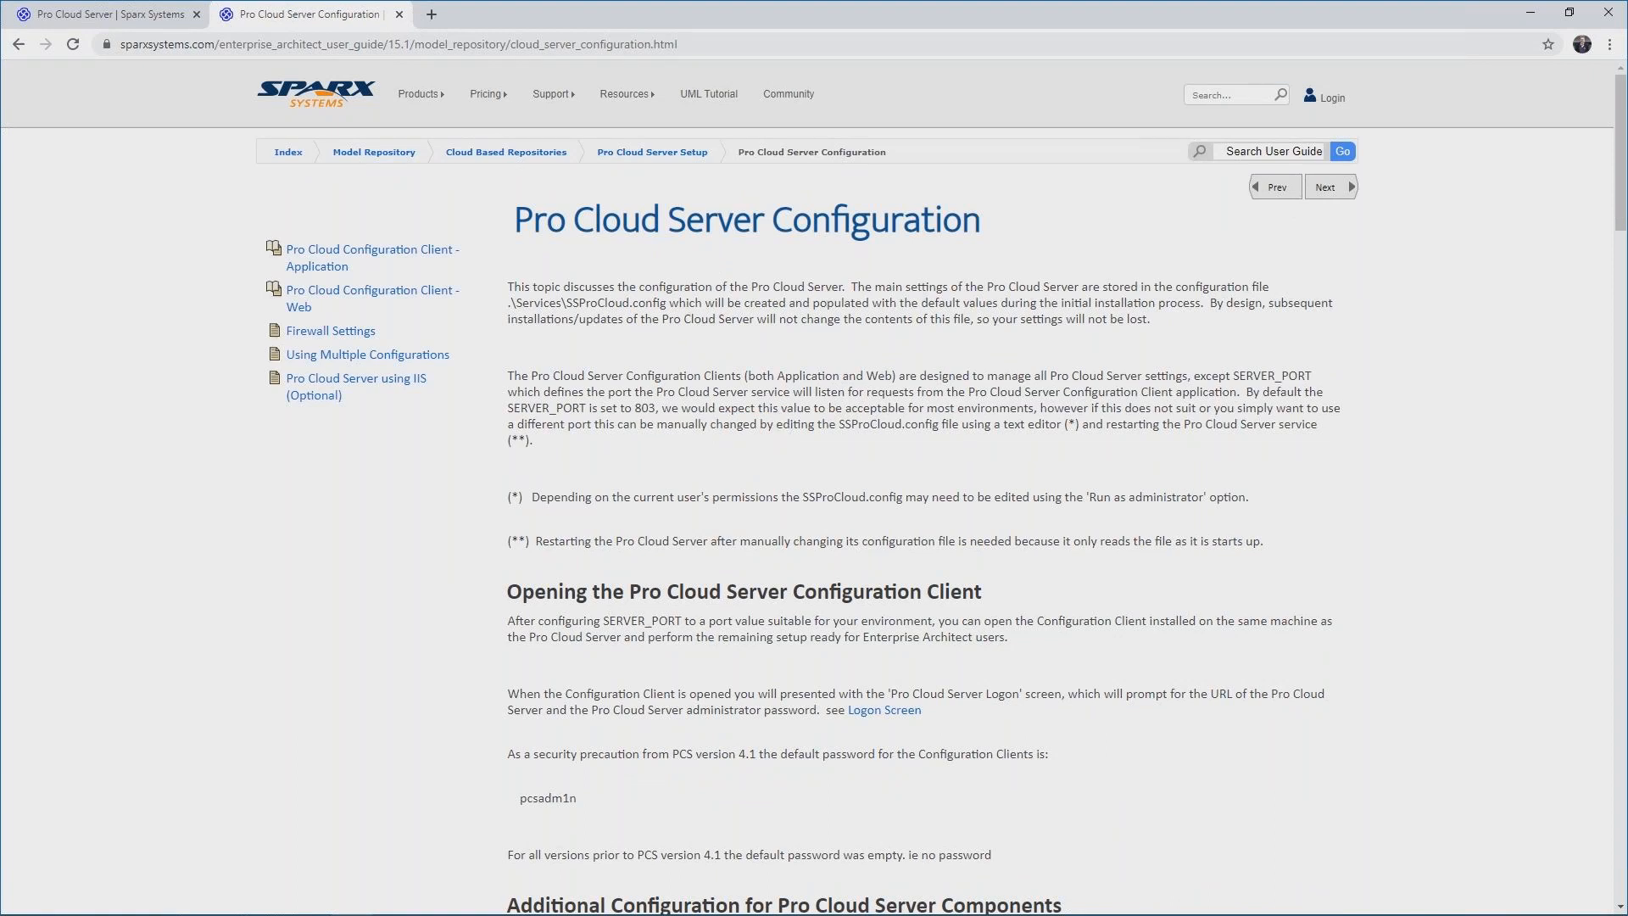
double_click(585, 307)
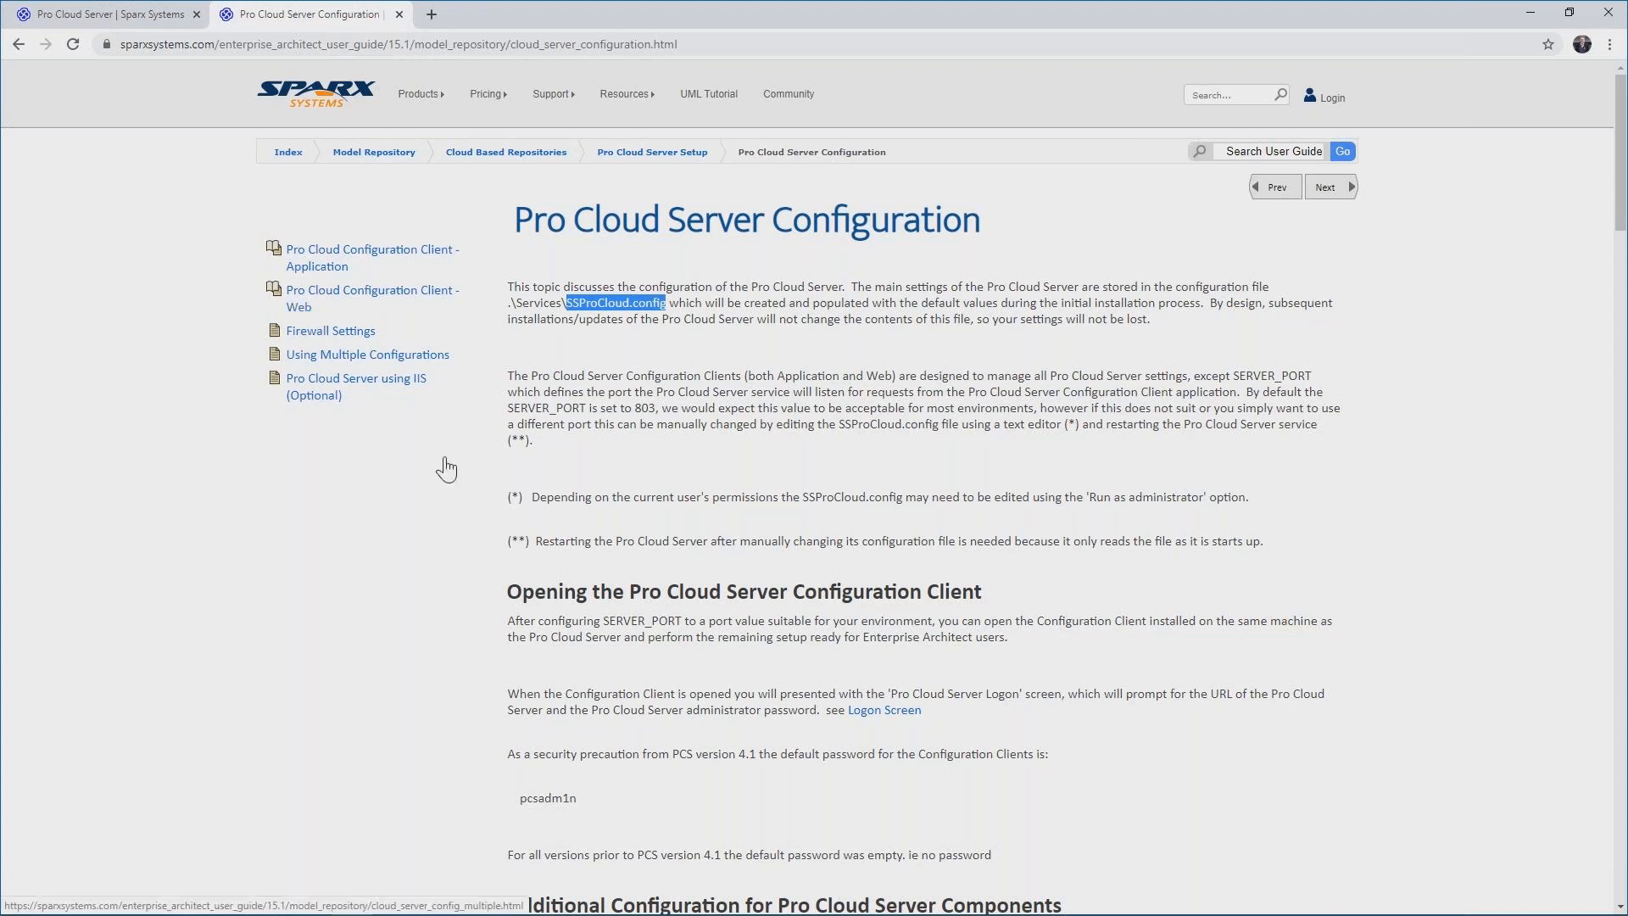
click(852, 342)
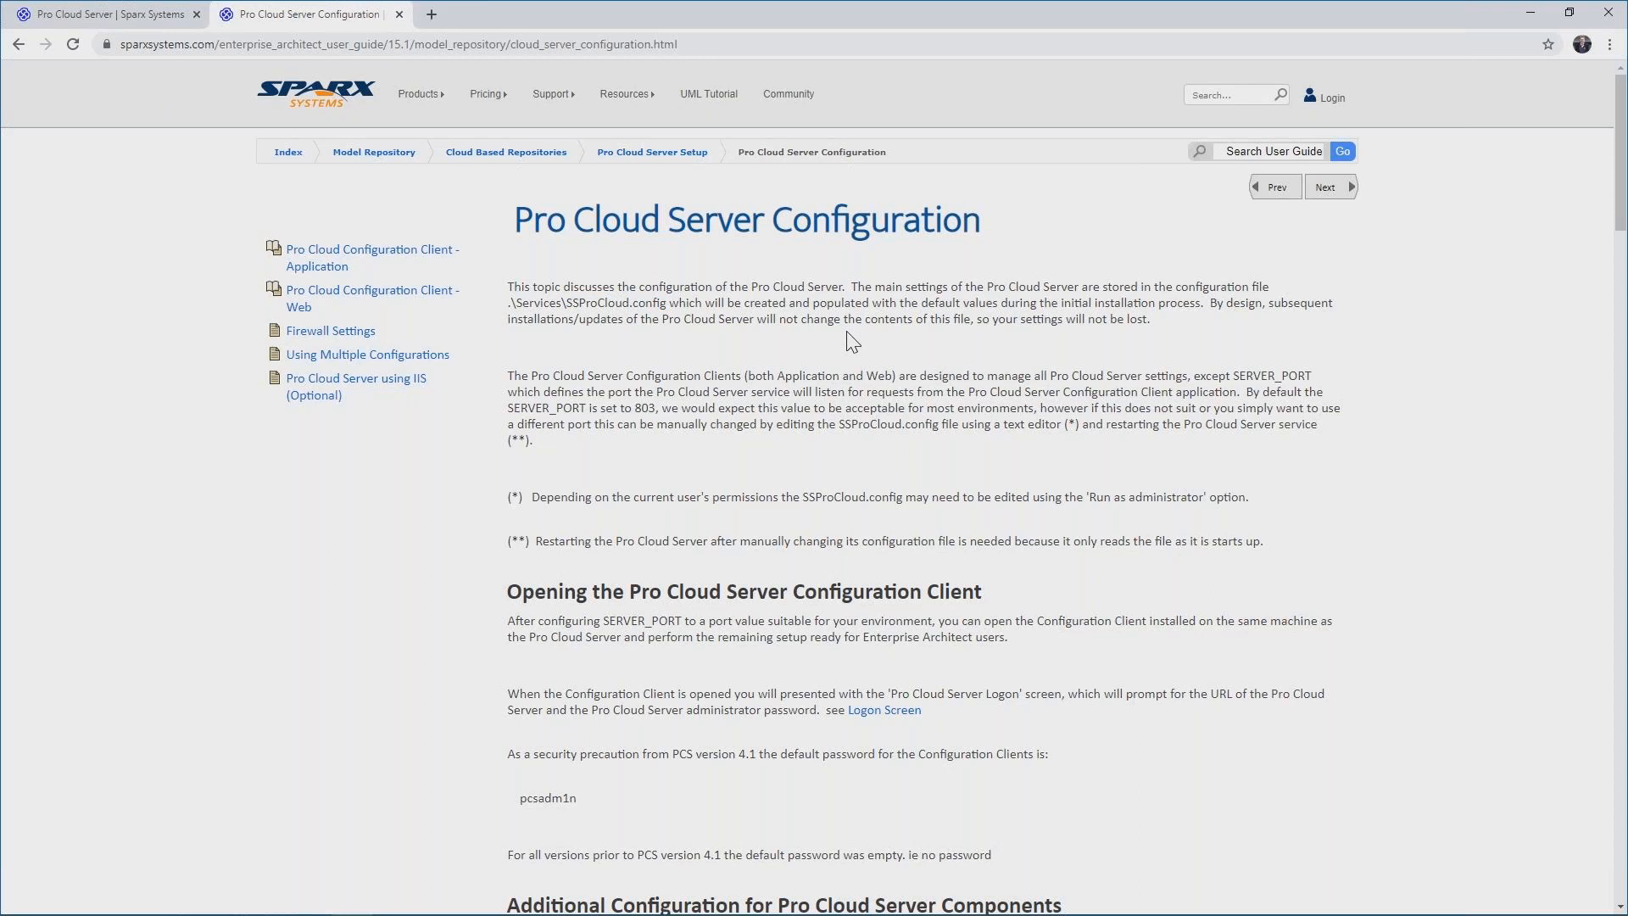
scroll(852, 341, down, 2)
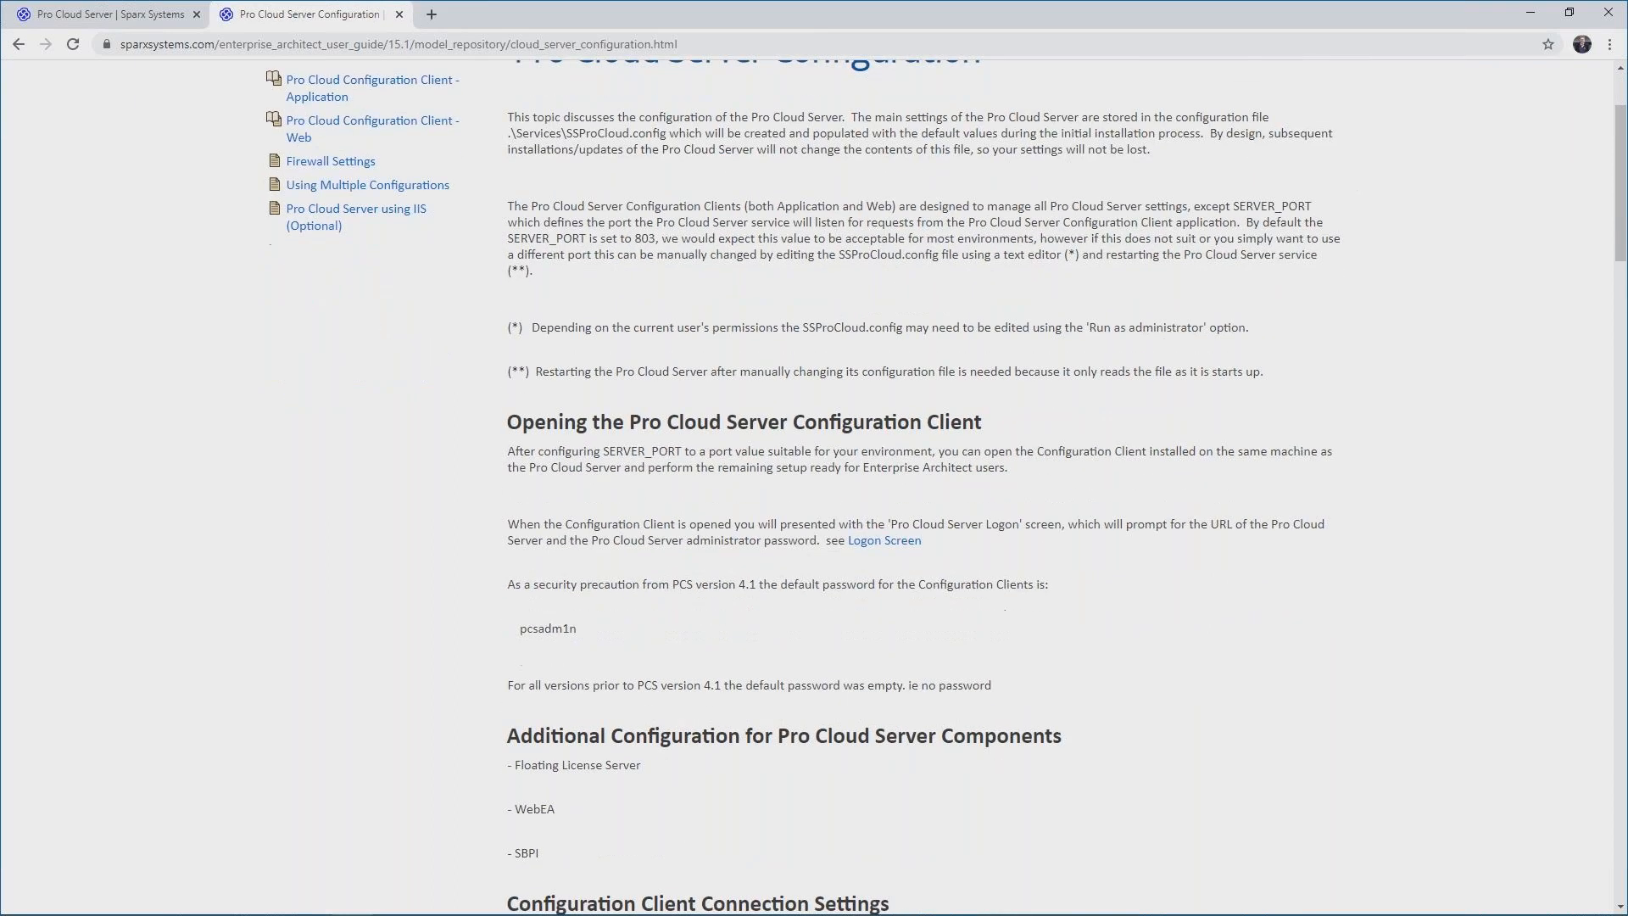
double_click(645, 238)
click(669, 294)
scroll(669, 294, down, 2)
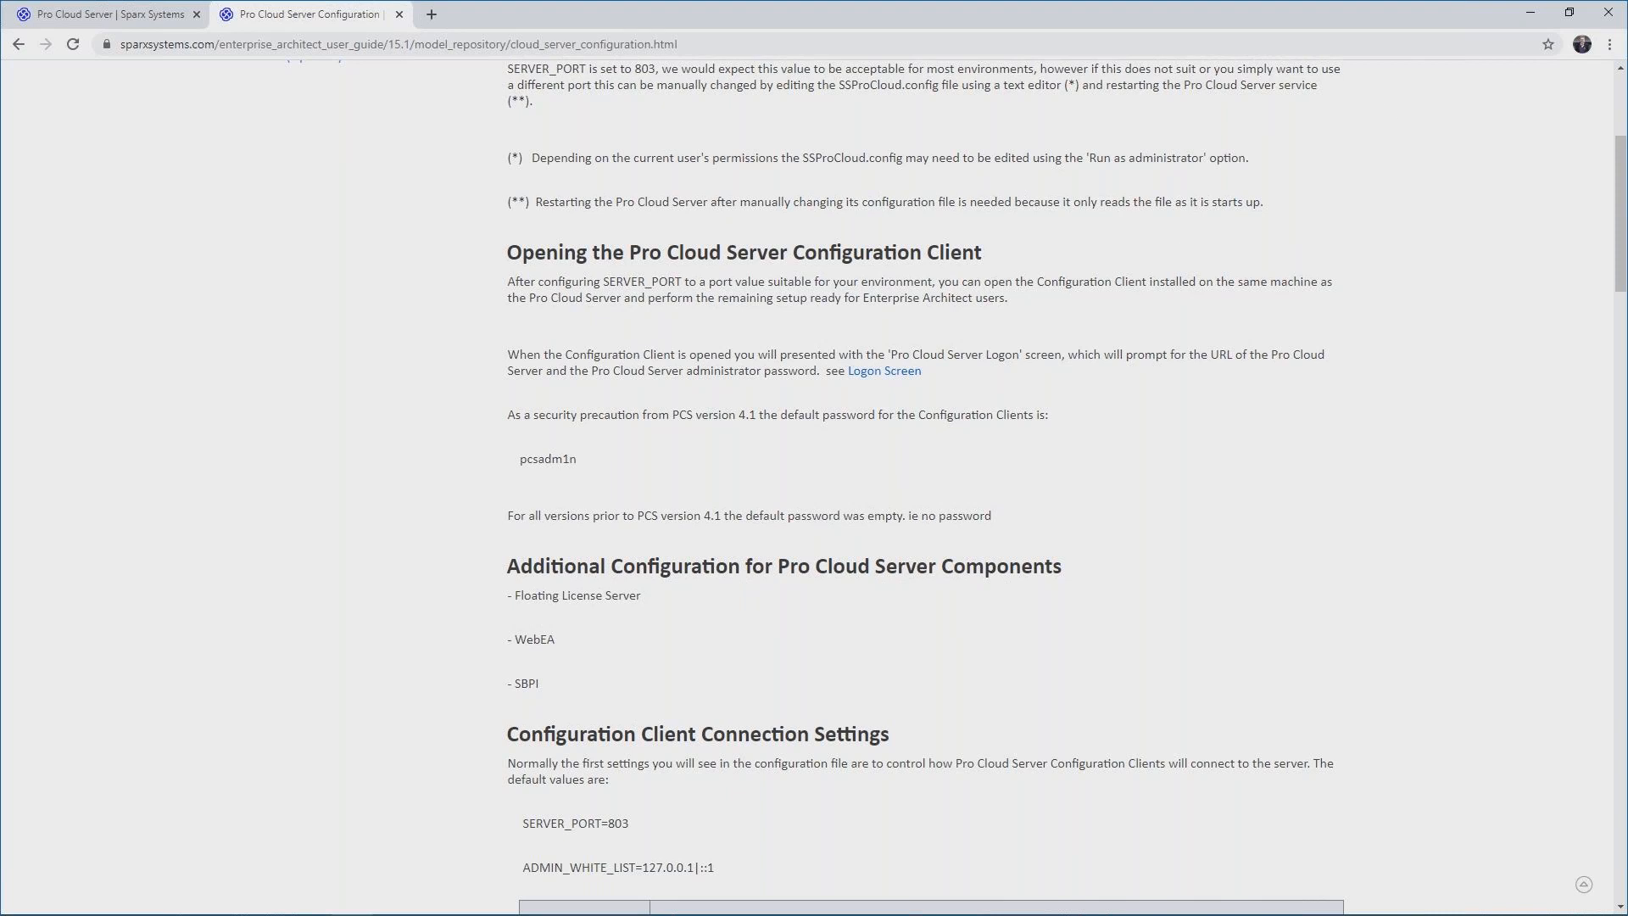
click(1535, 12)
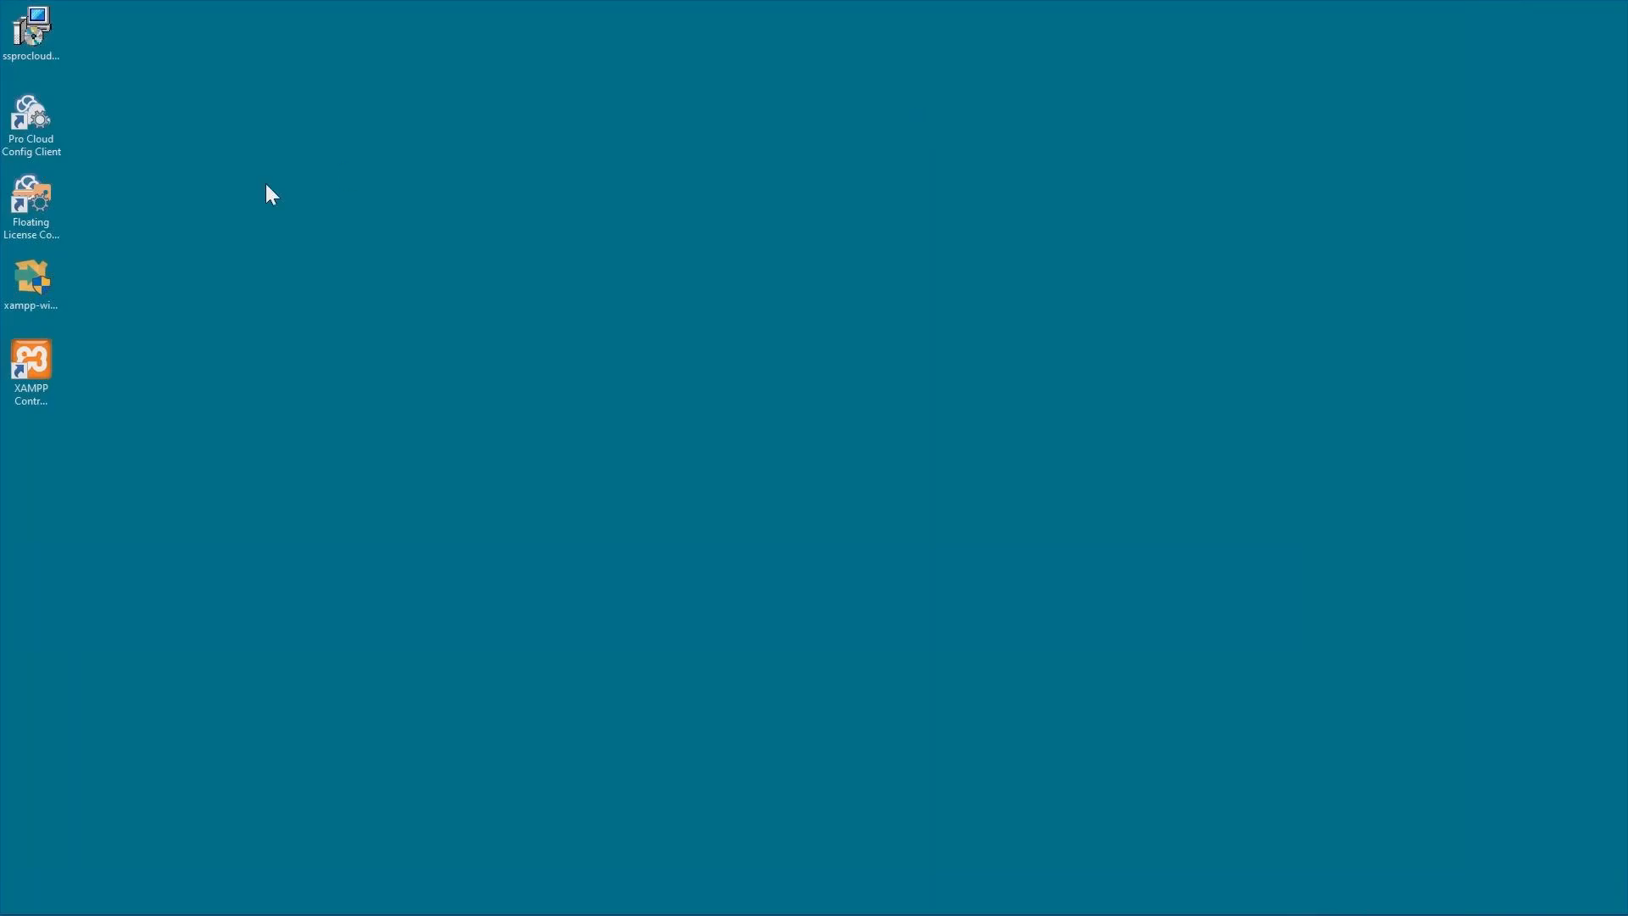
Launch the Pro Cloud Config Client and log on to localhost:803 by pasting the default configuration password.
double_click(24, 120)
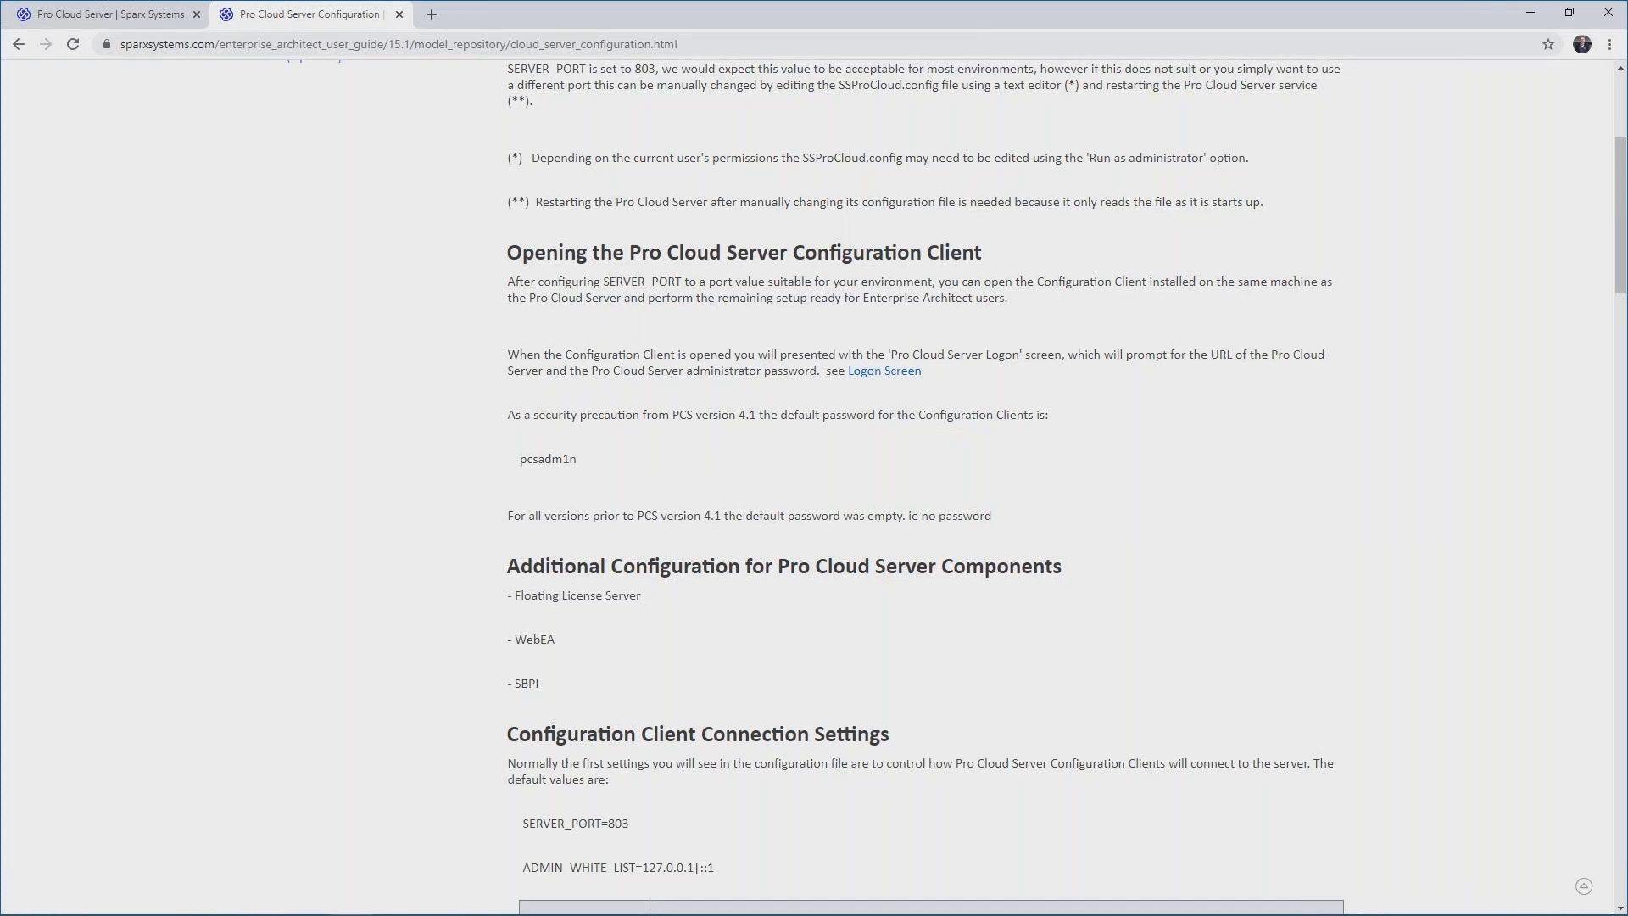
double_click(547, 459)
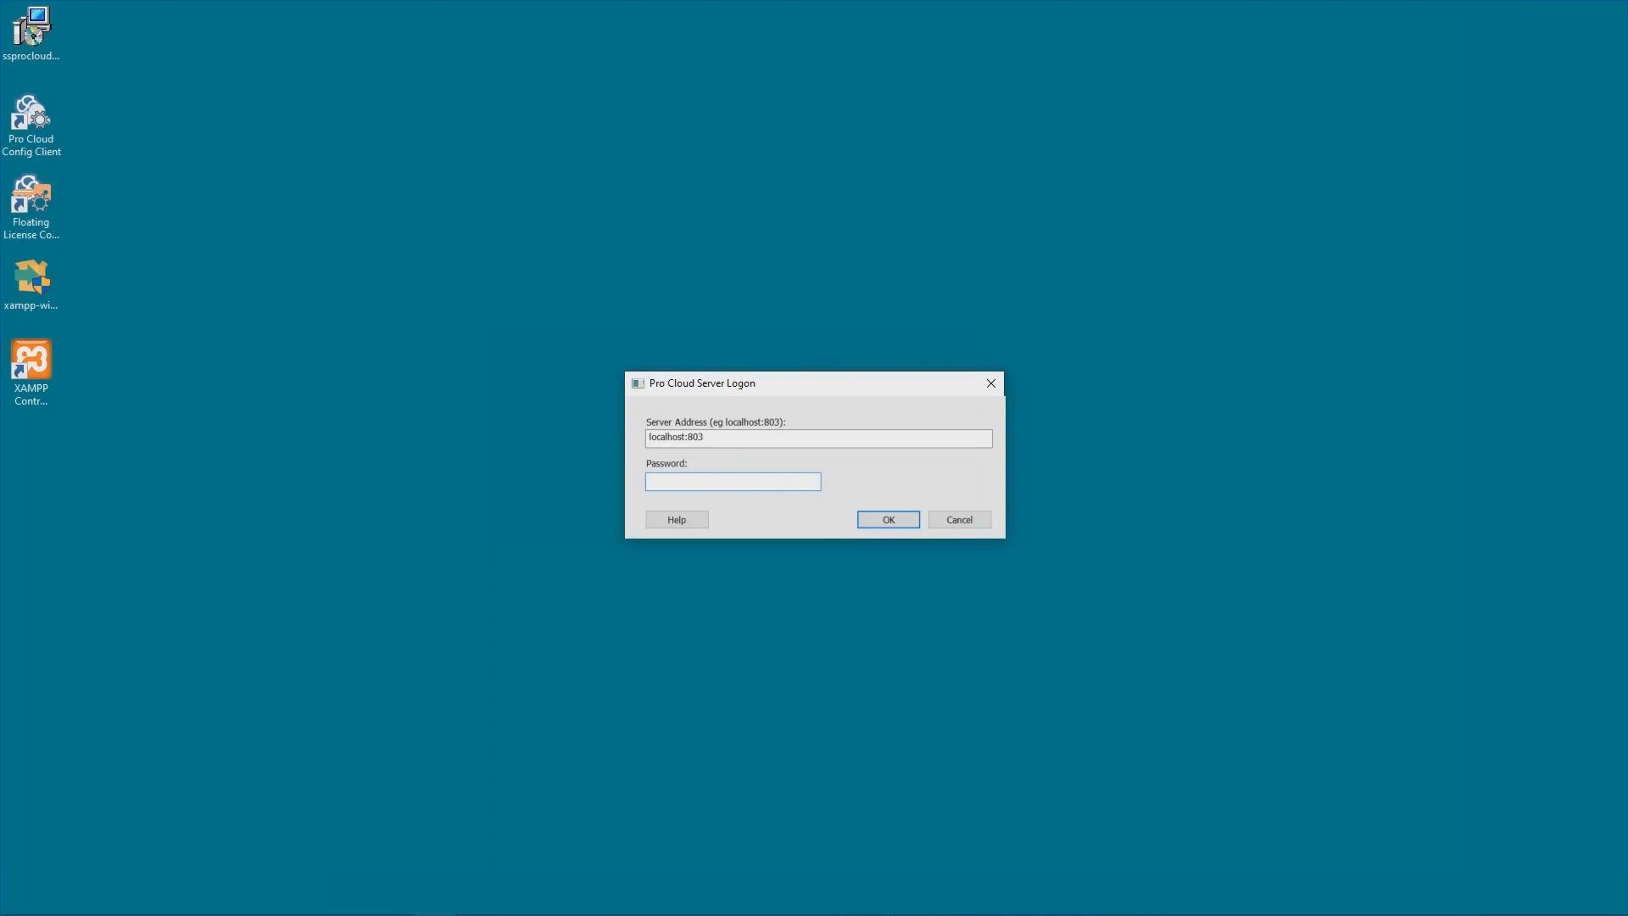
key(ctrl+v)
click(892, 517)
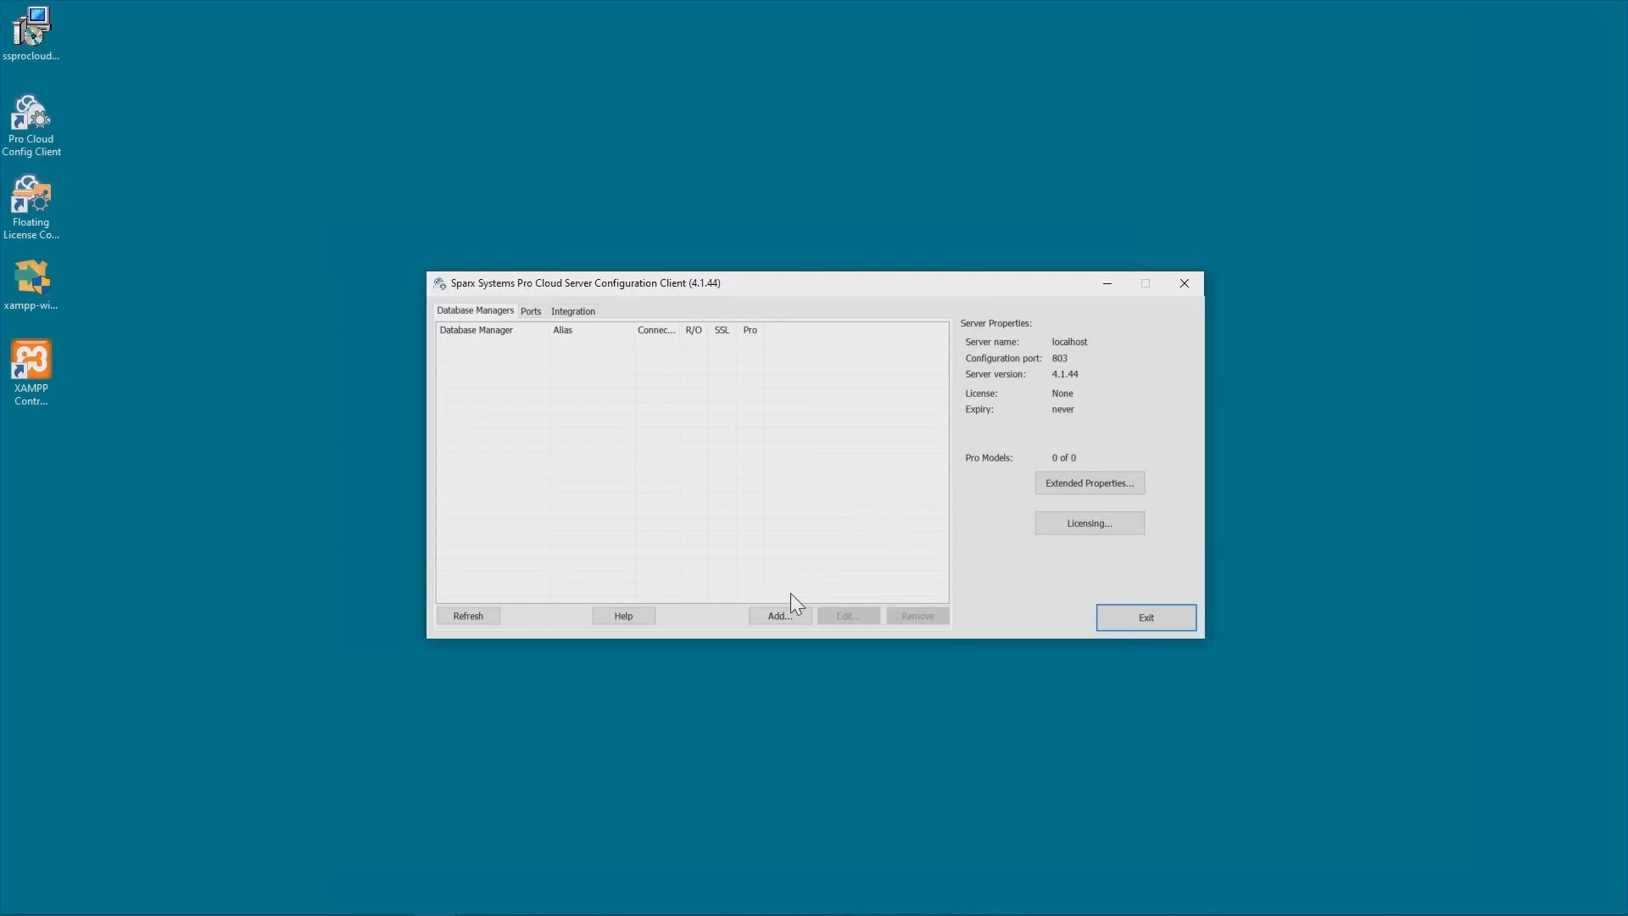
Inspect the server's configured ports and the Integration settings in the configuration client.
click(531, 312)
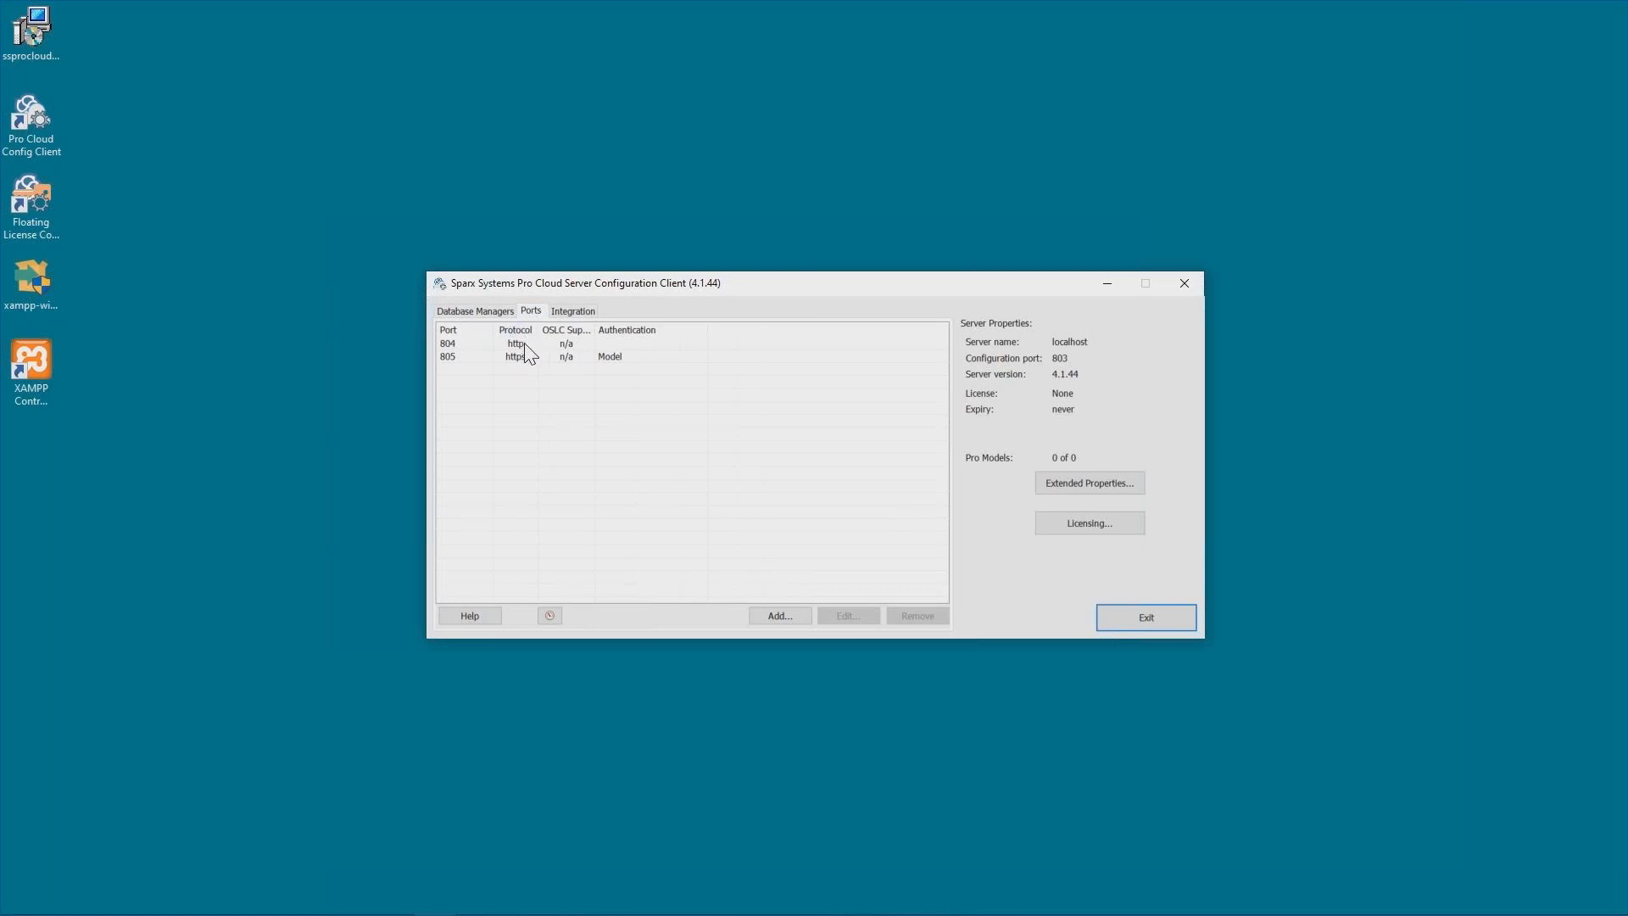
click(526, 345)
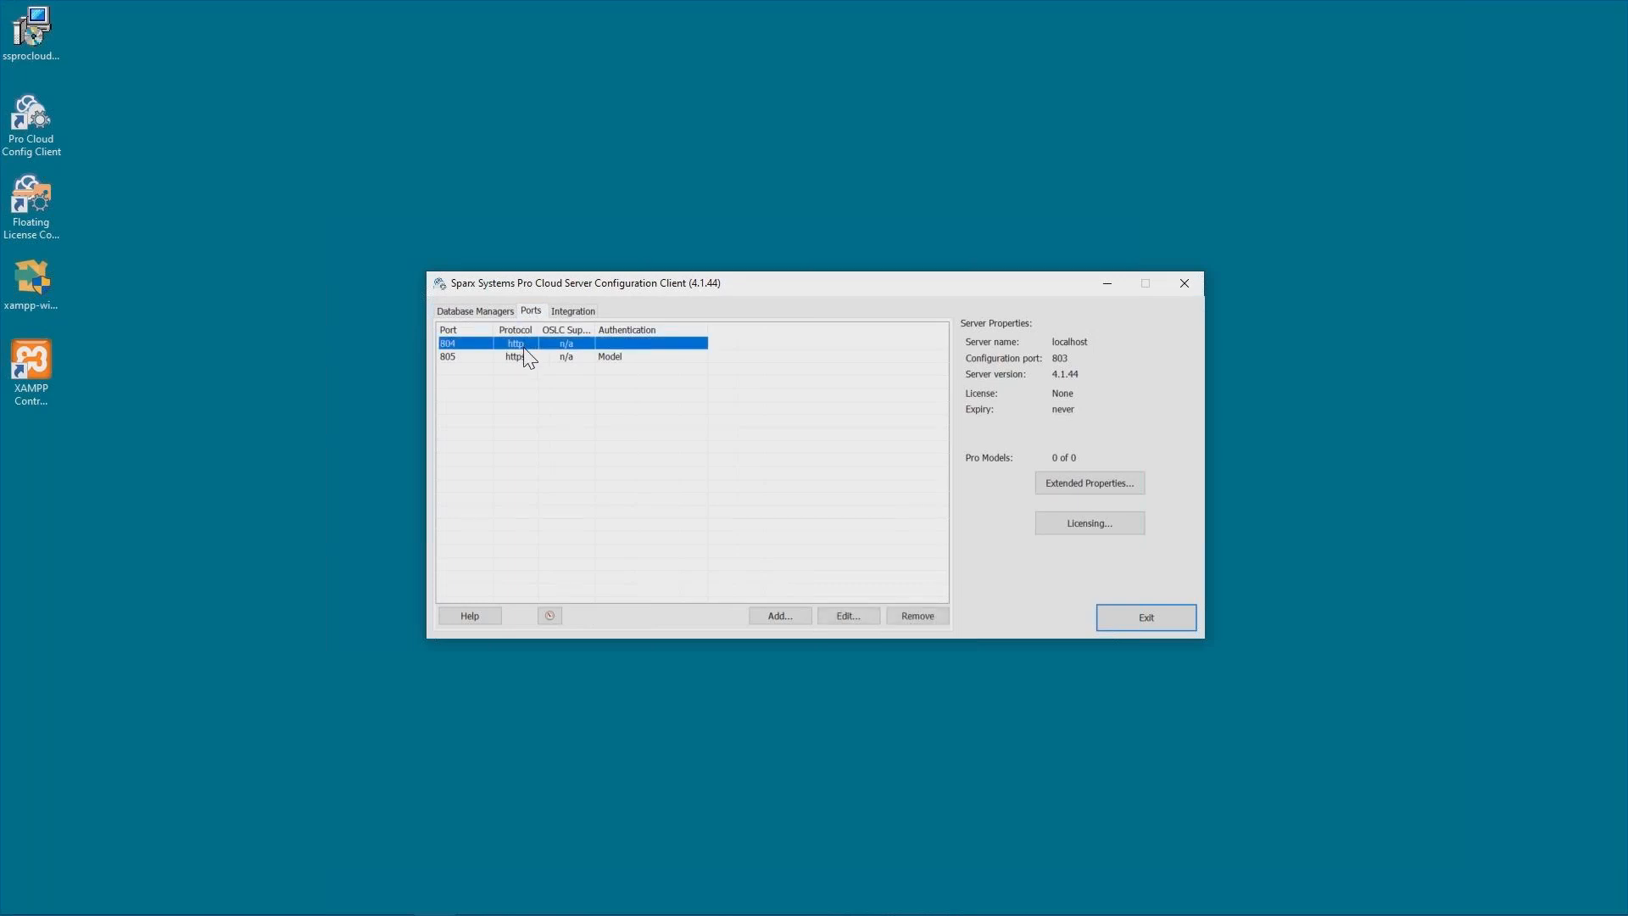
click(522, 357)
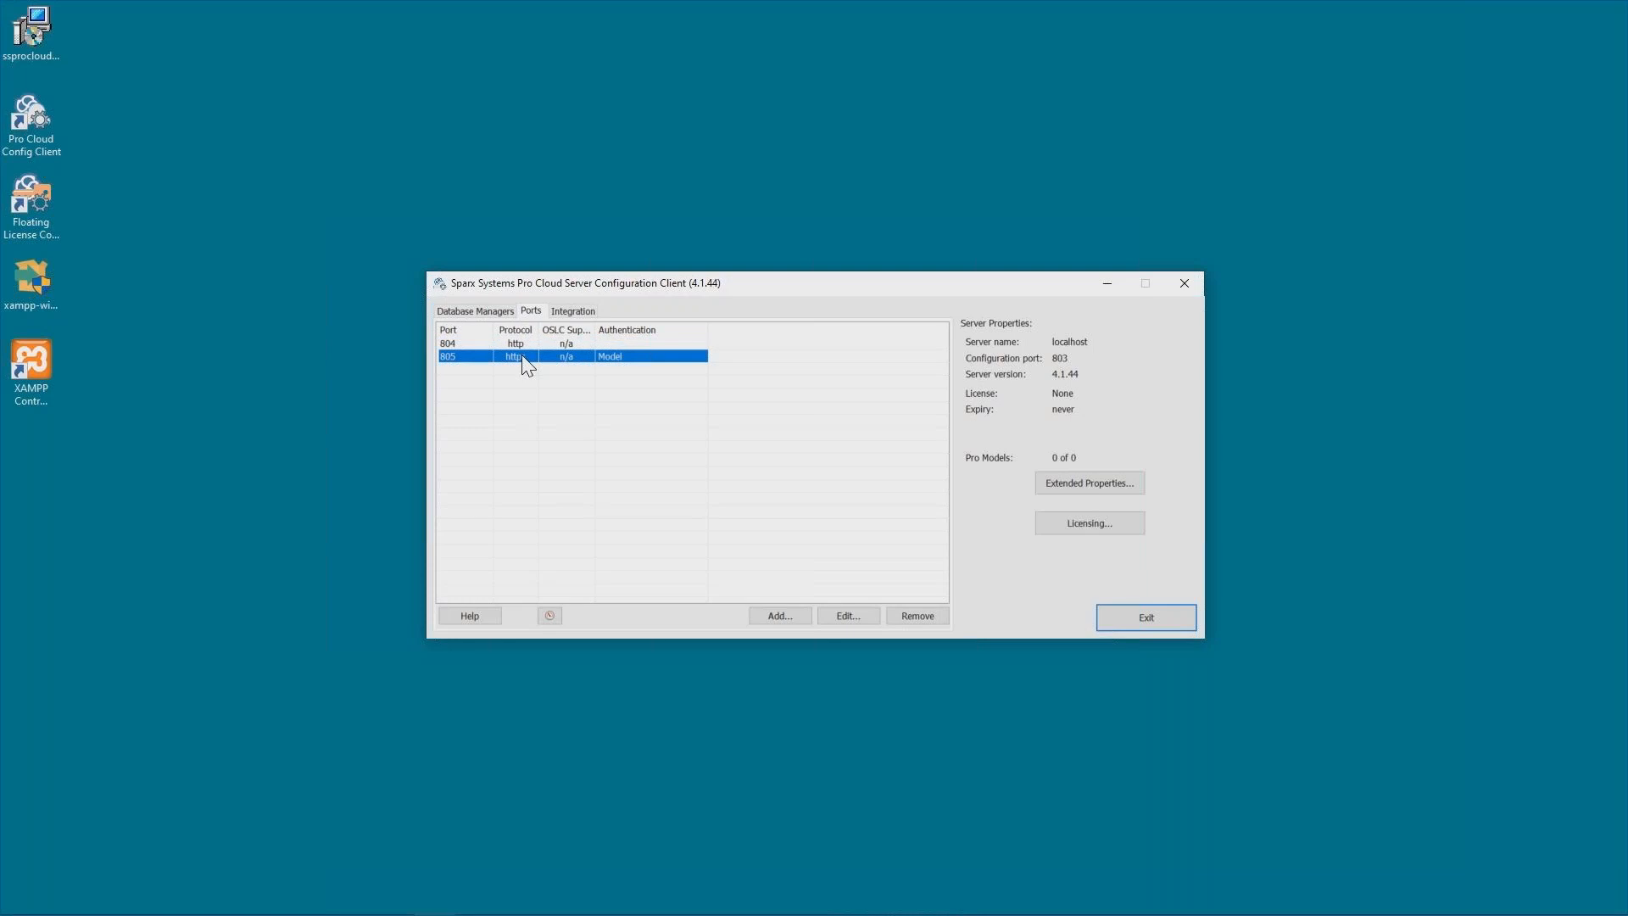
click(577, 312)
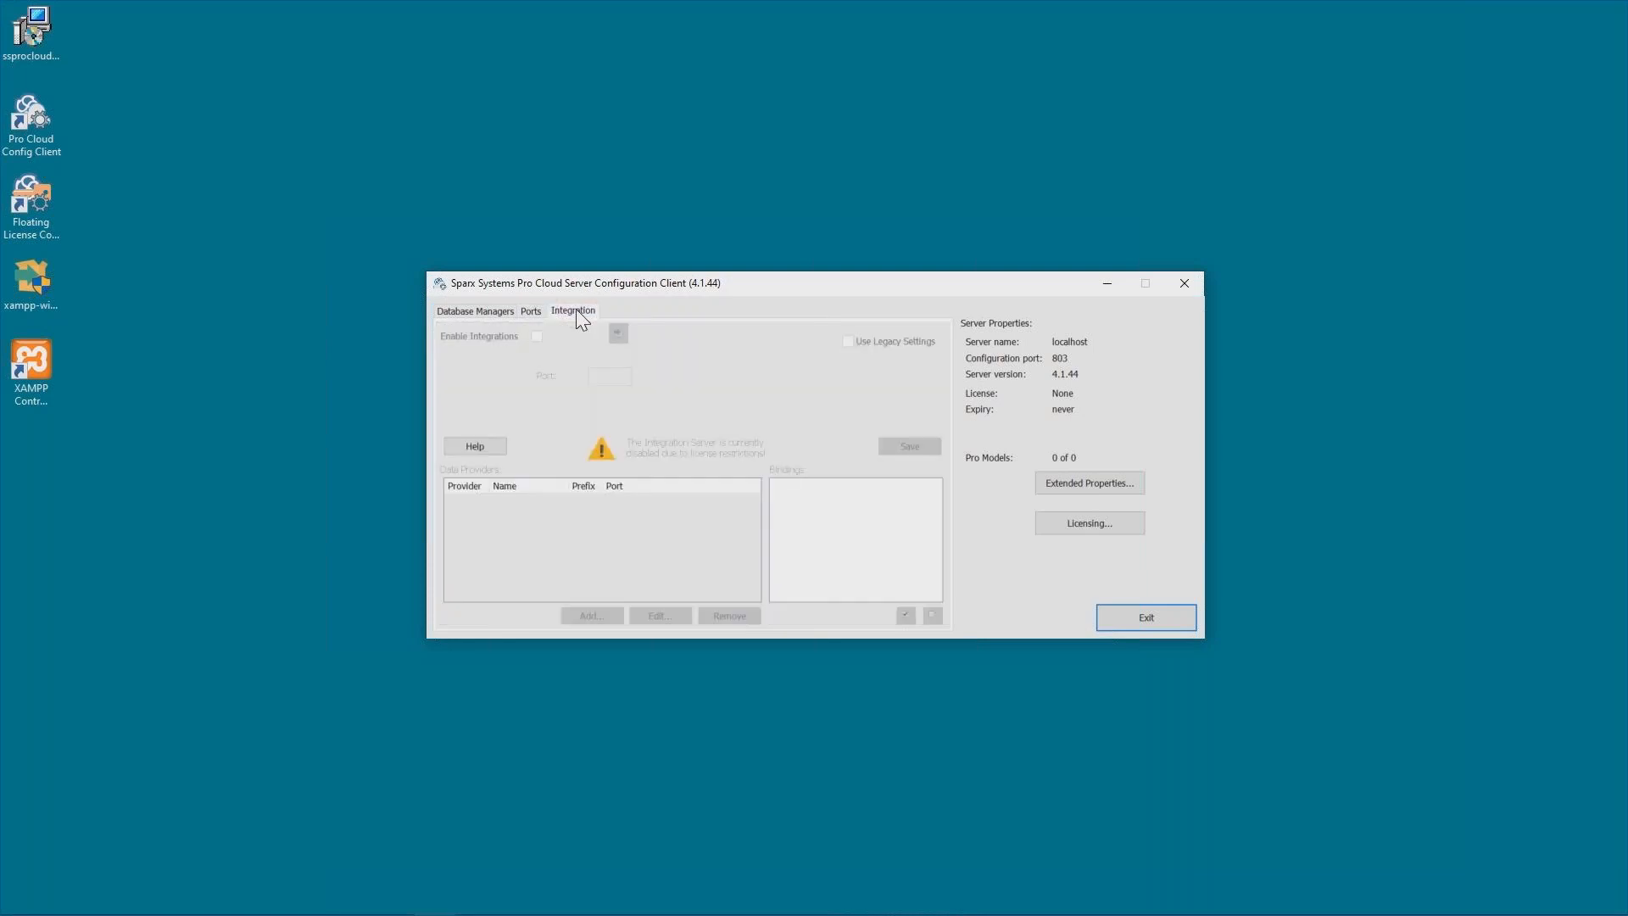
click(479, 310)
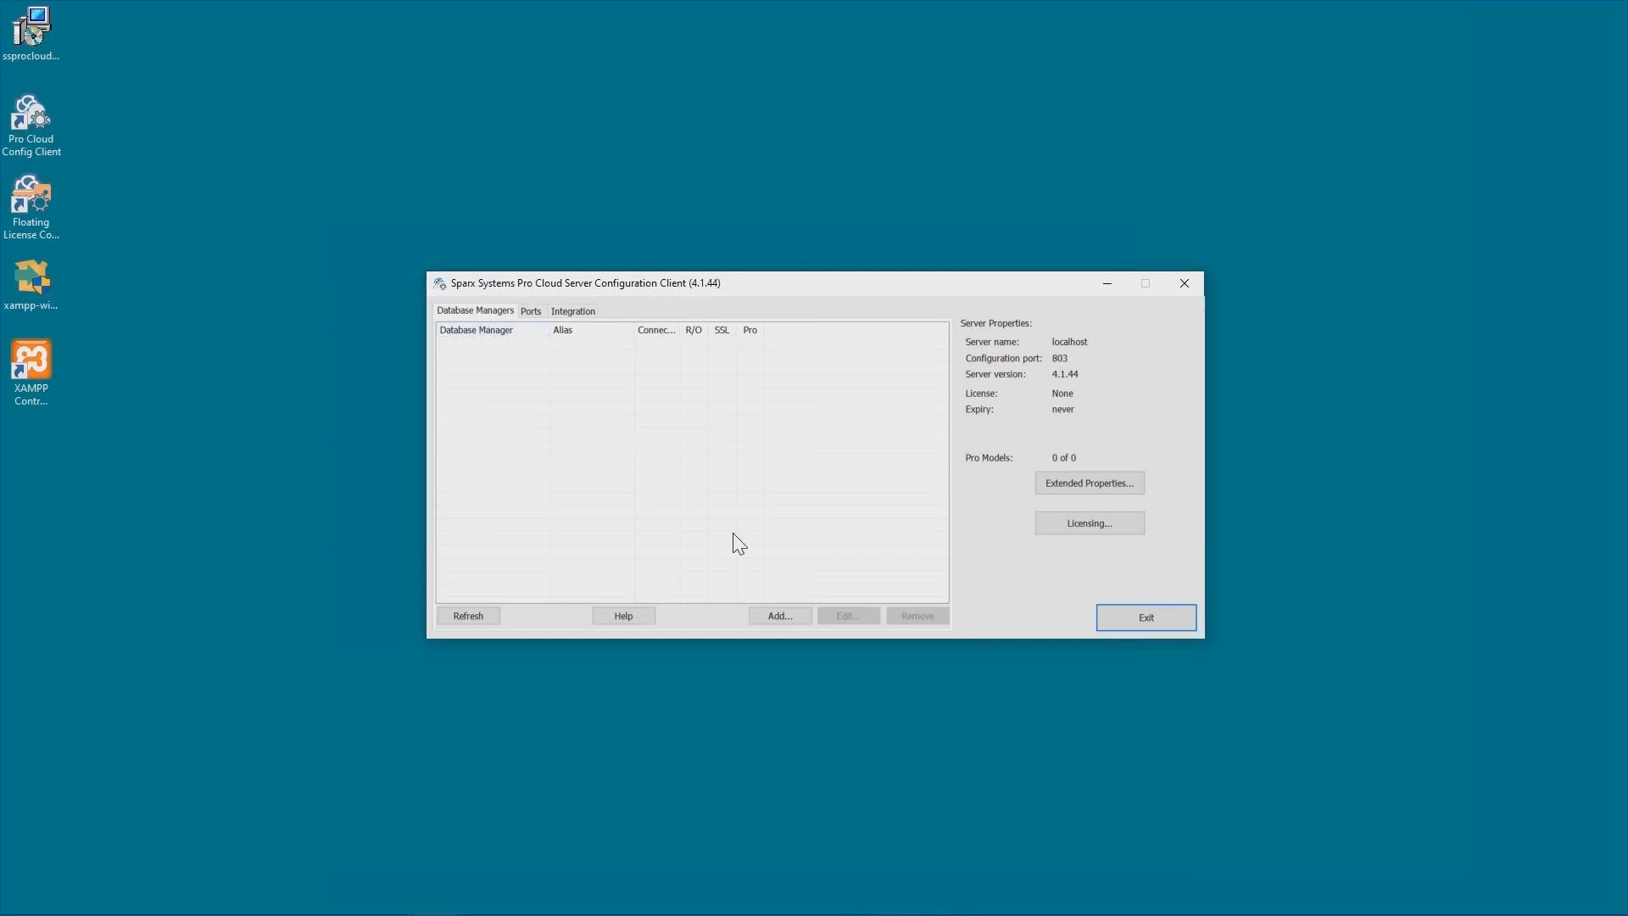
Add a database manager for the model file my-cloud.feap.
click(791, 613)
text(my-cloud.feap)
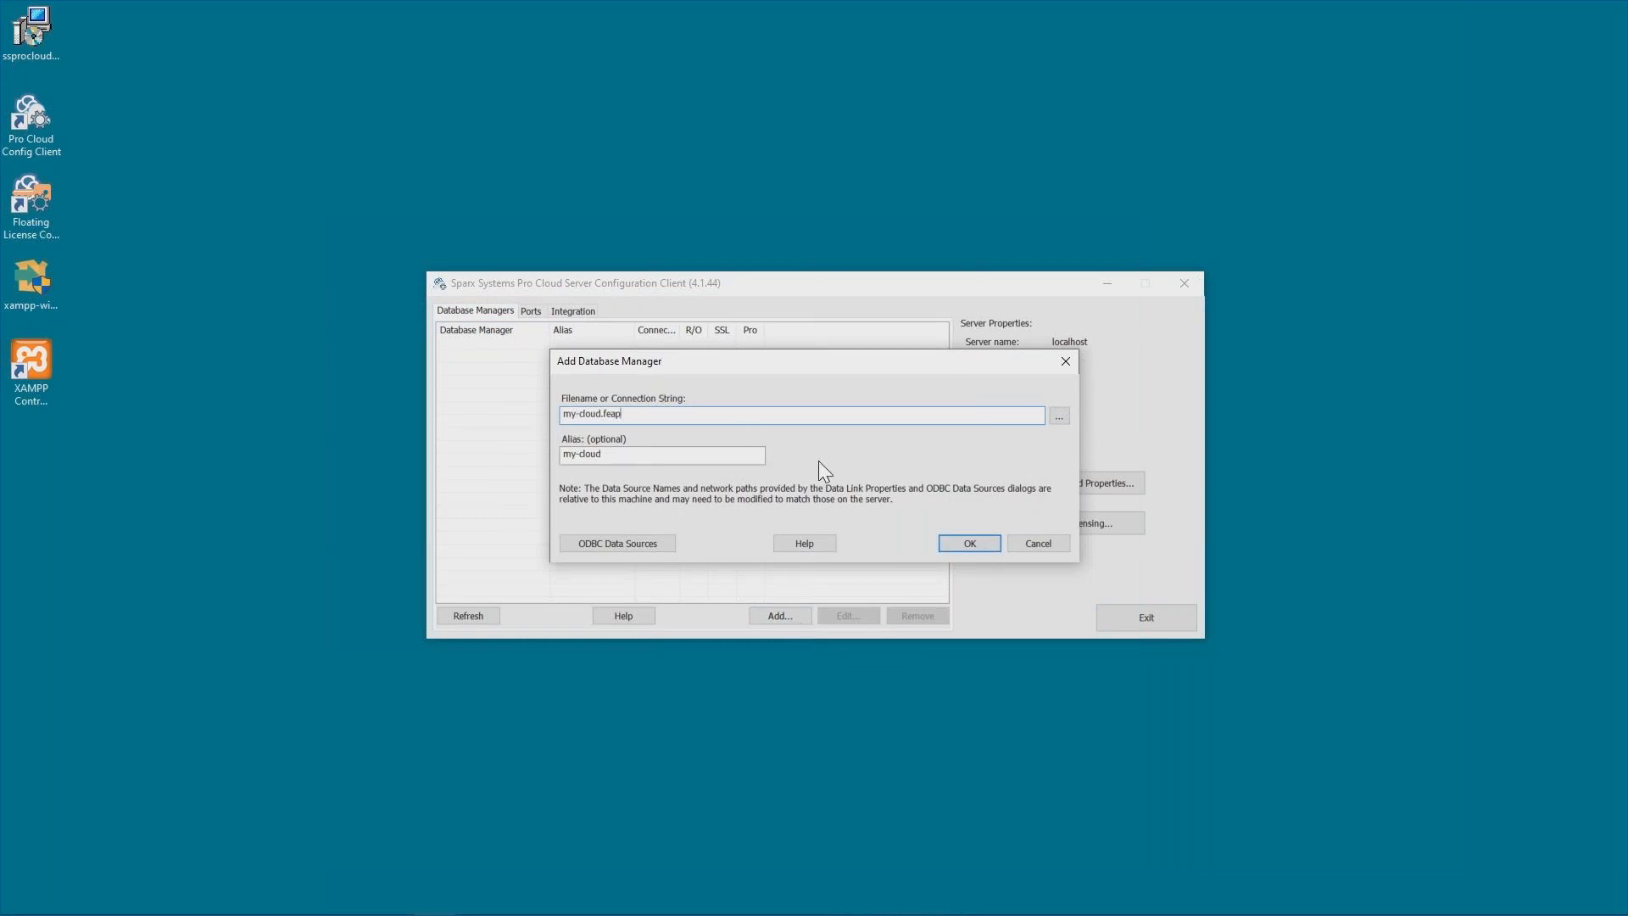
click(979, 543)
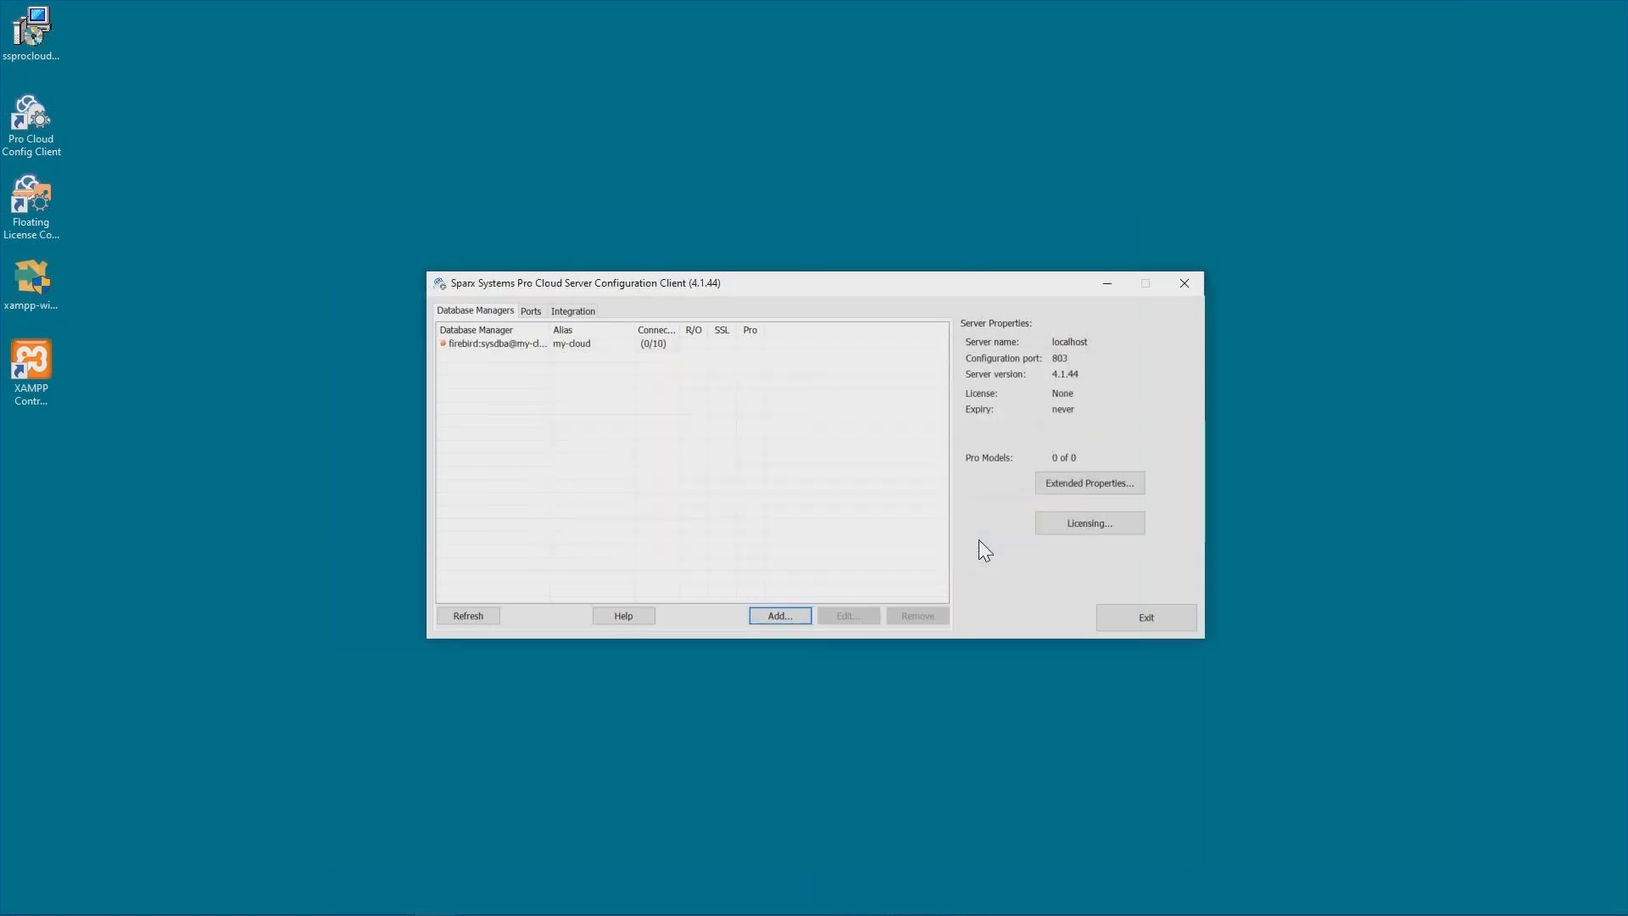
Enable the my-cloud database manager in its configuration settings.
double_click(499, 345)
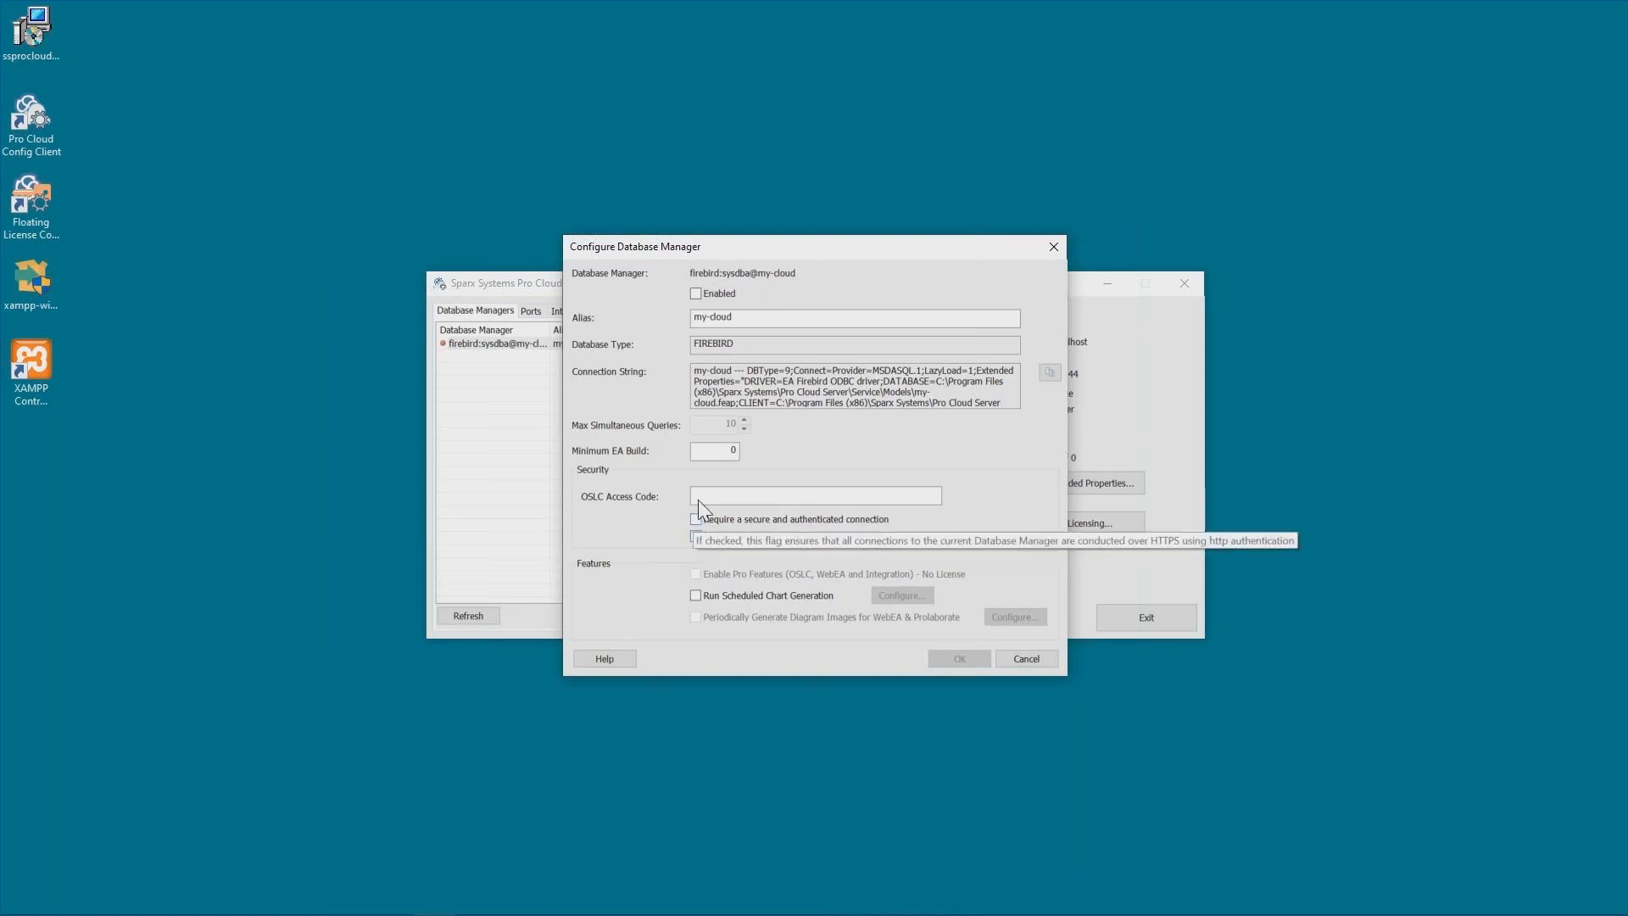
click(694, 292)
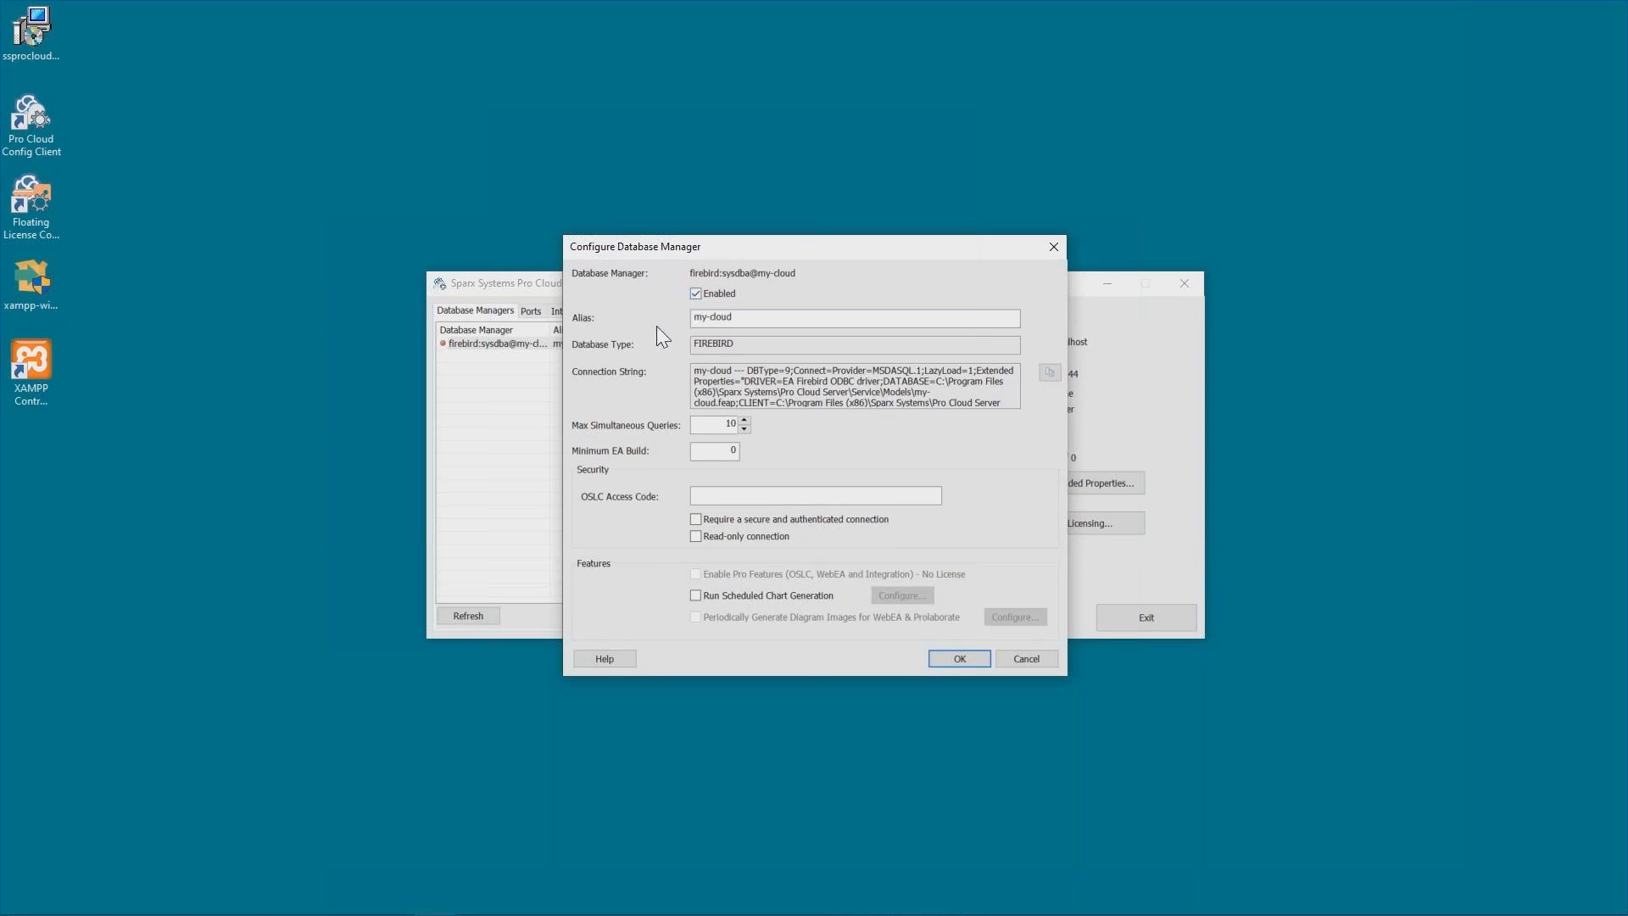
click(966, 655)
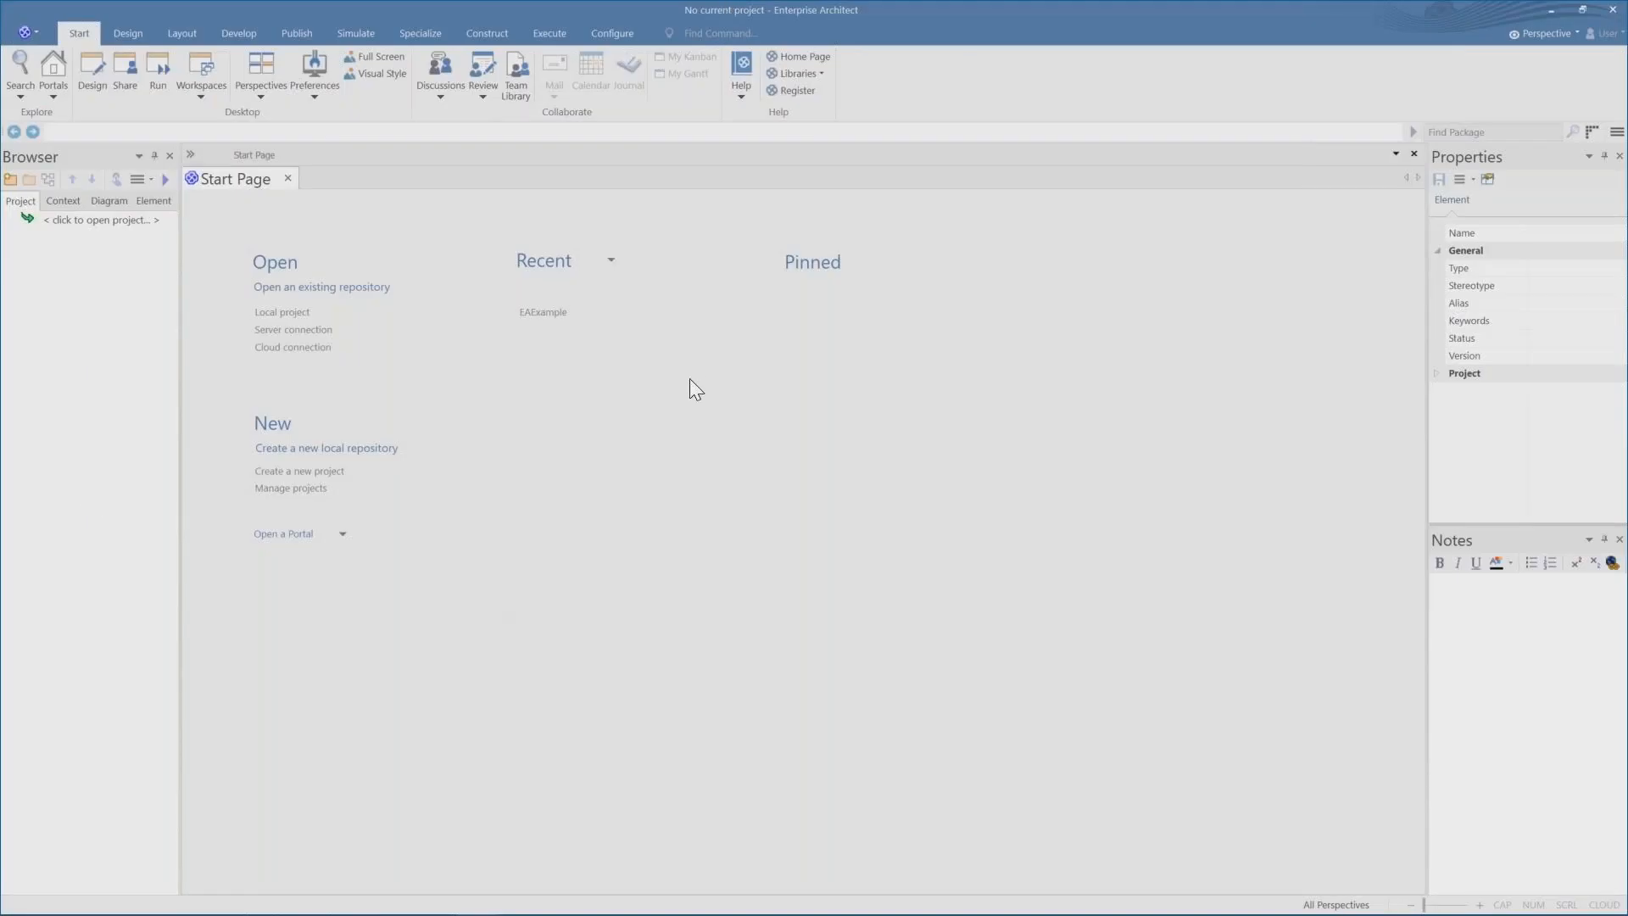
Set up a cloud connection named my-cloud to server localhost on port 804 with model name my-cloud.
click(320, 349)
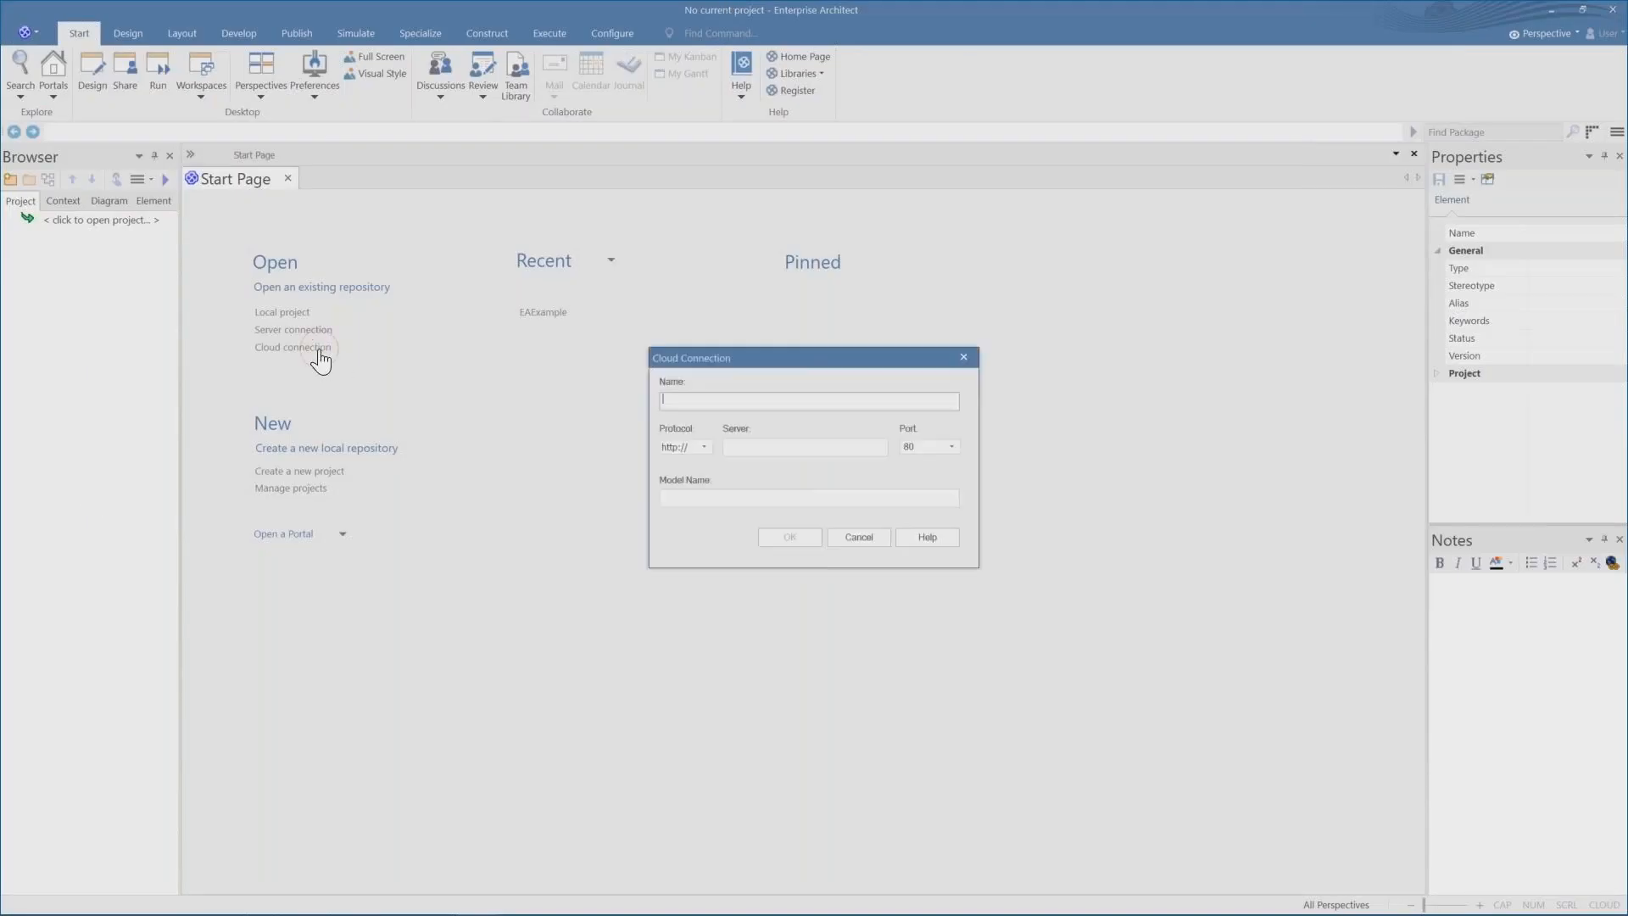
click(951, 447)
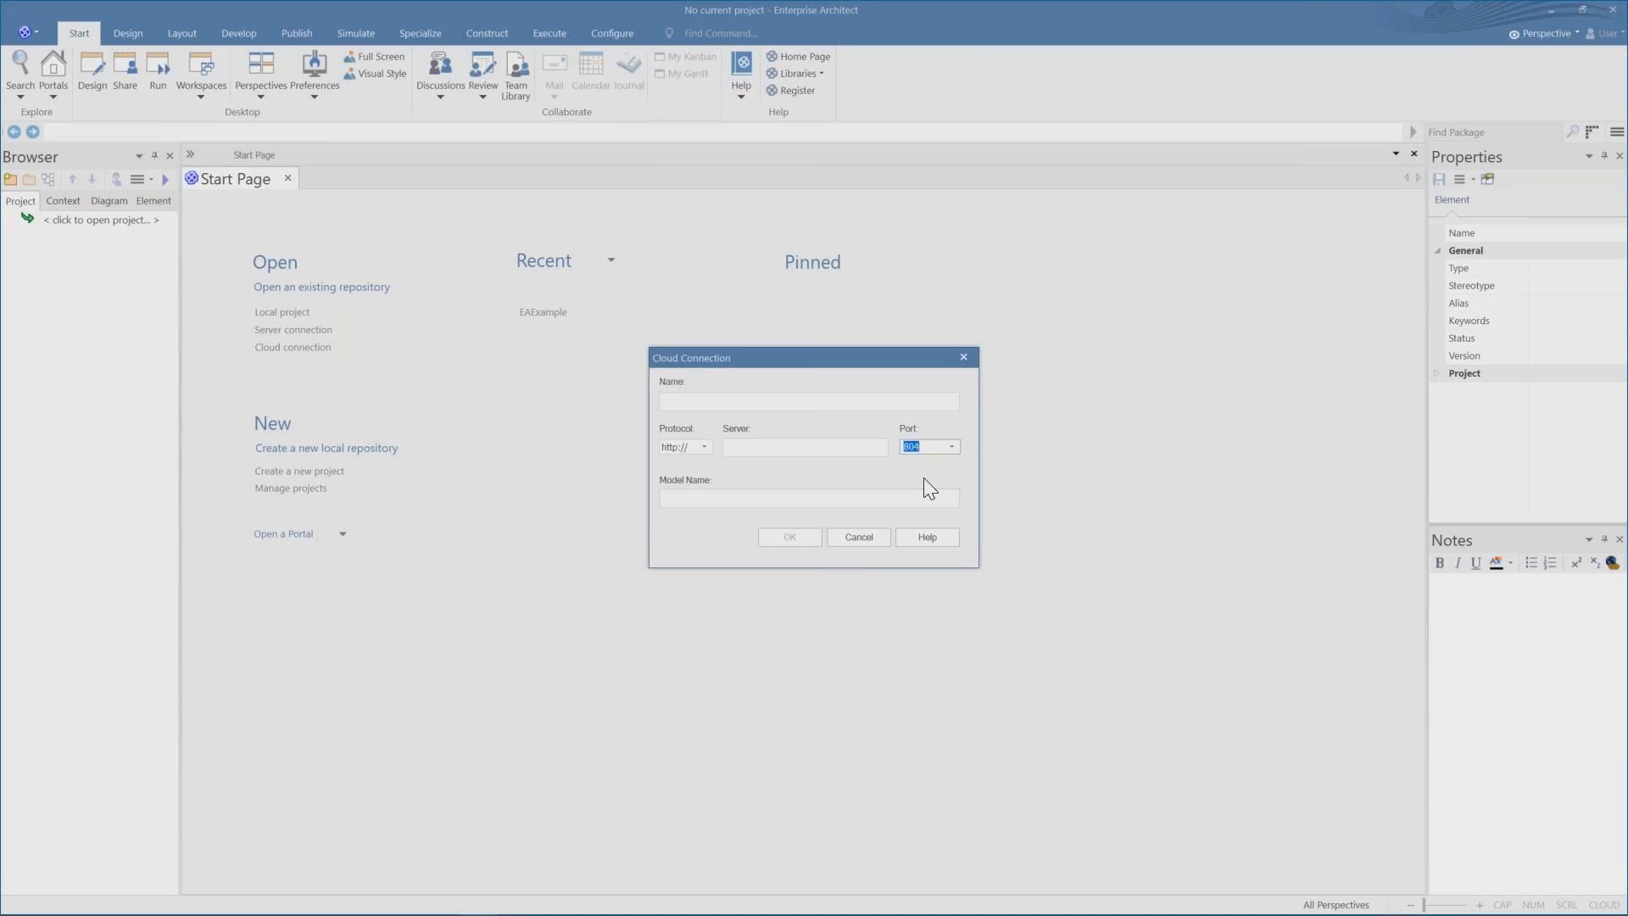
click(690, 400)
text(my-cloud)
click(715, 496)
text(my-cloud)
click(766, 447)
text(loca)
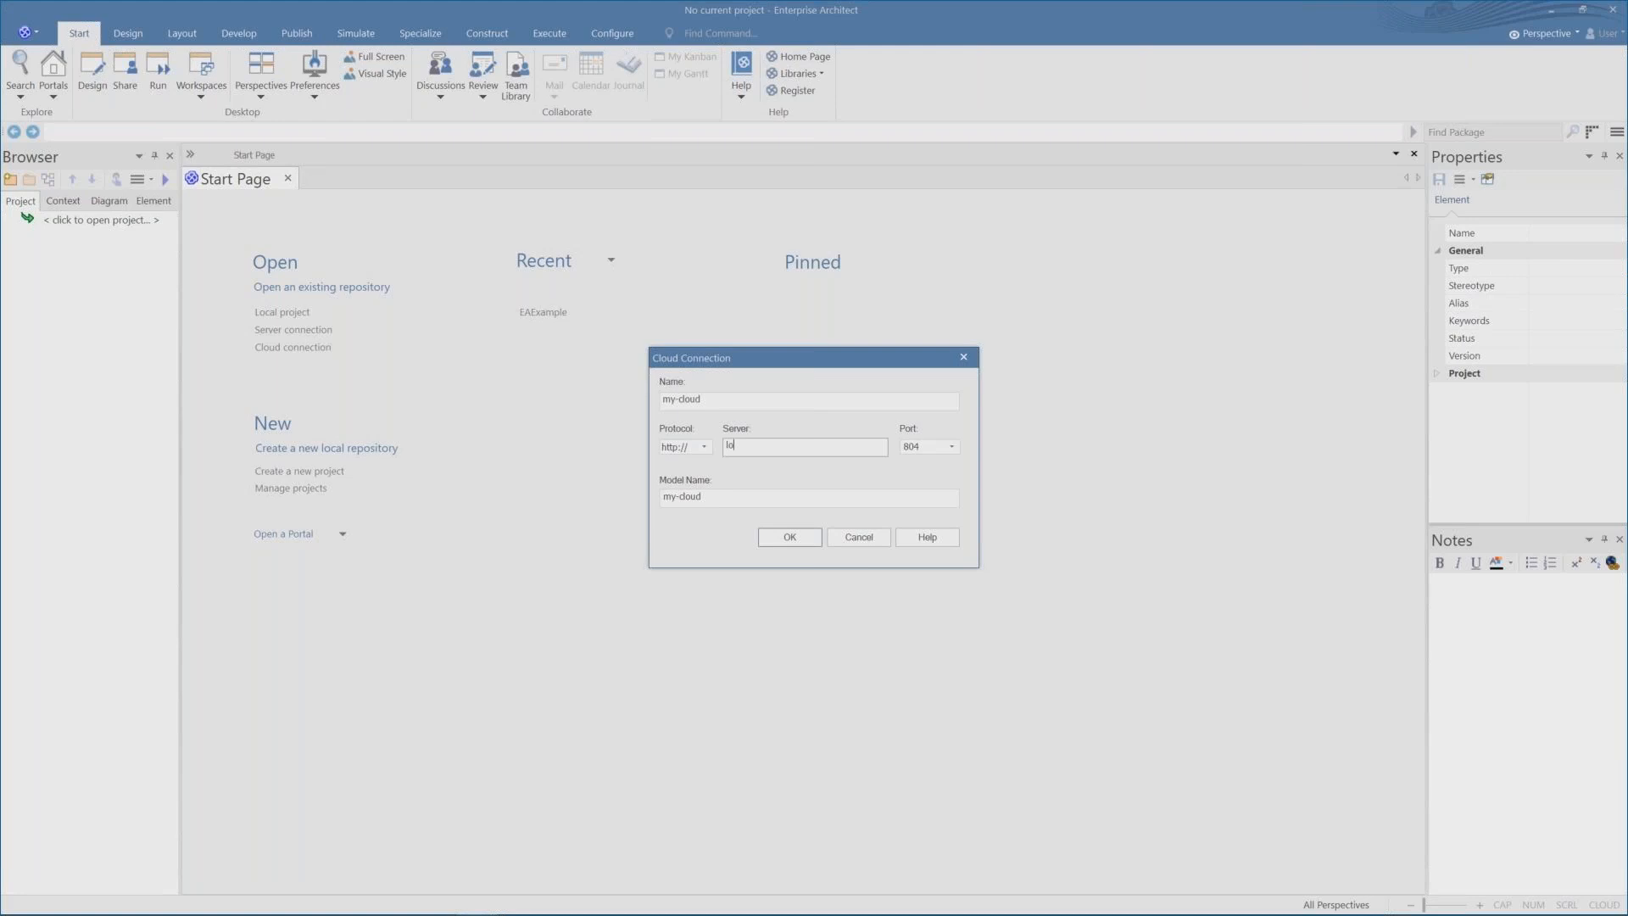
text(lhos)
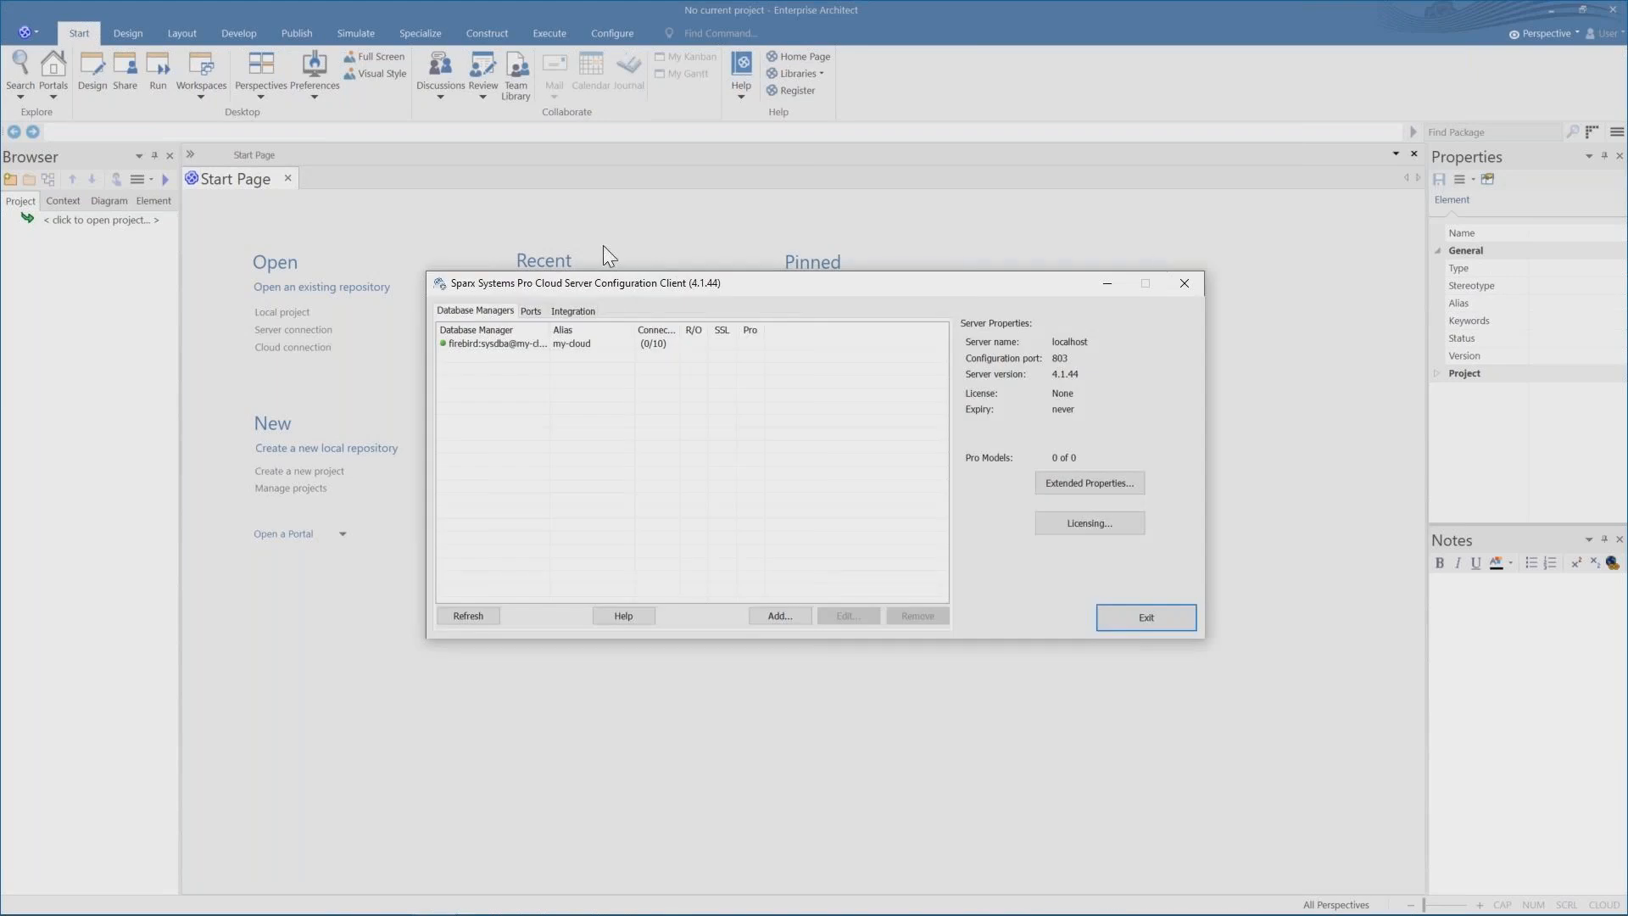
Review the my-cloud database manager settings without changes and check the server's ports.
double_click(501, 346)
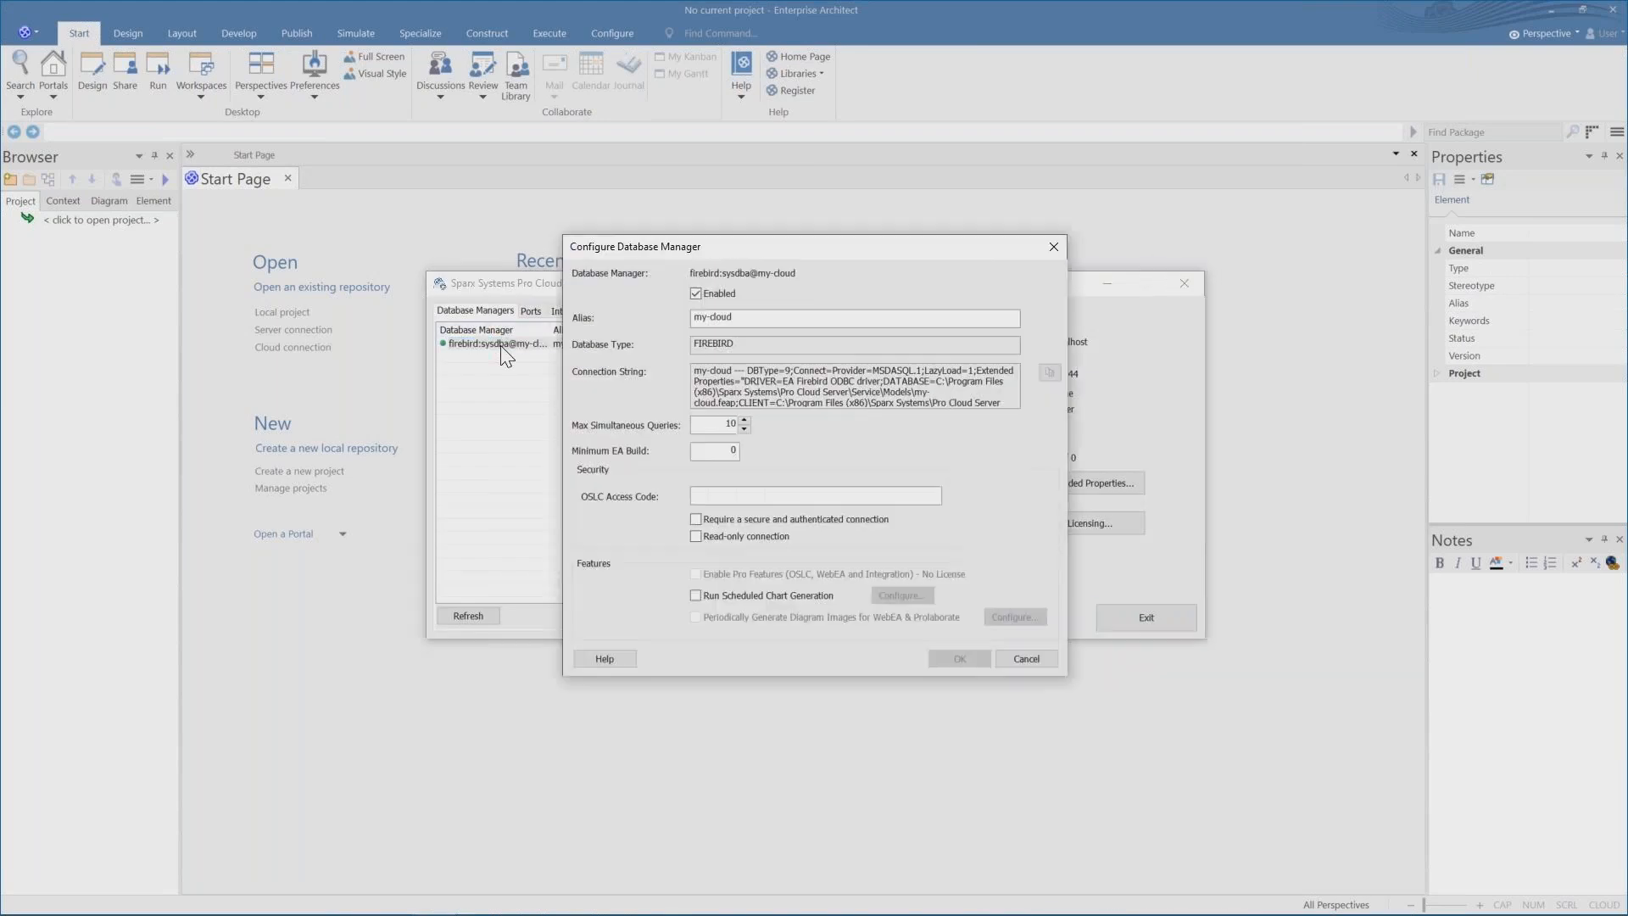
click(977, 661)
click(1026, 660)
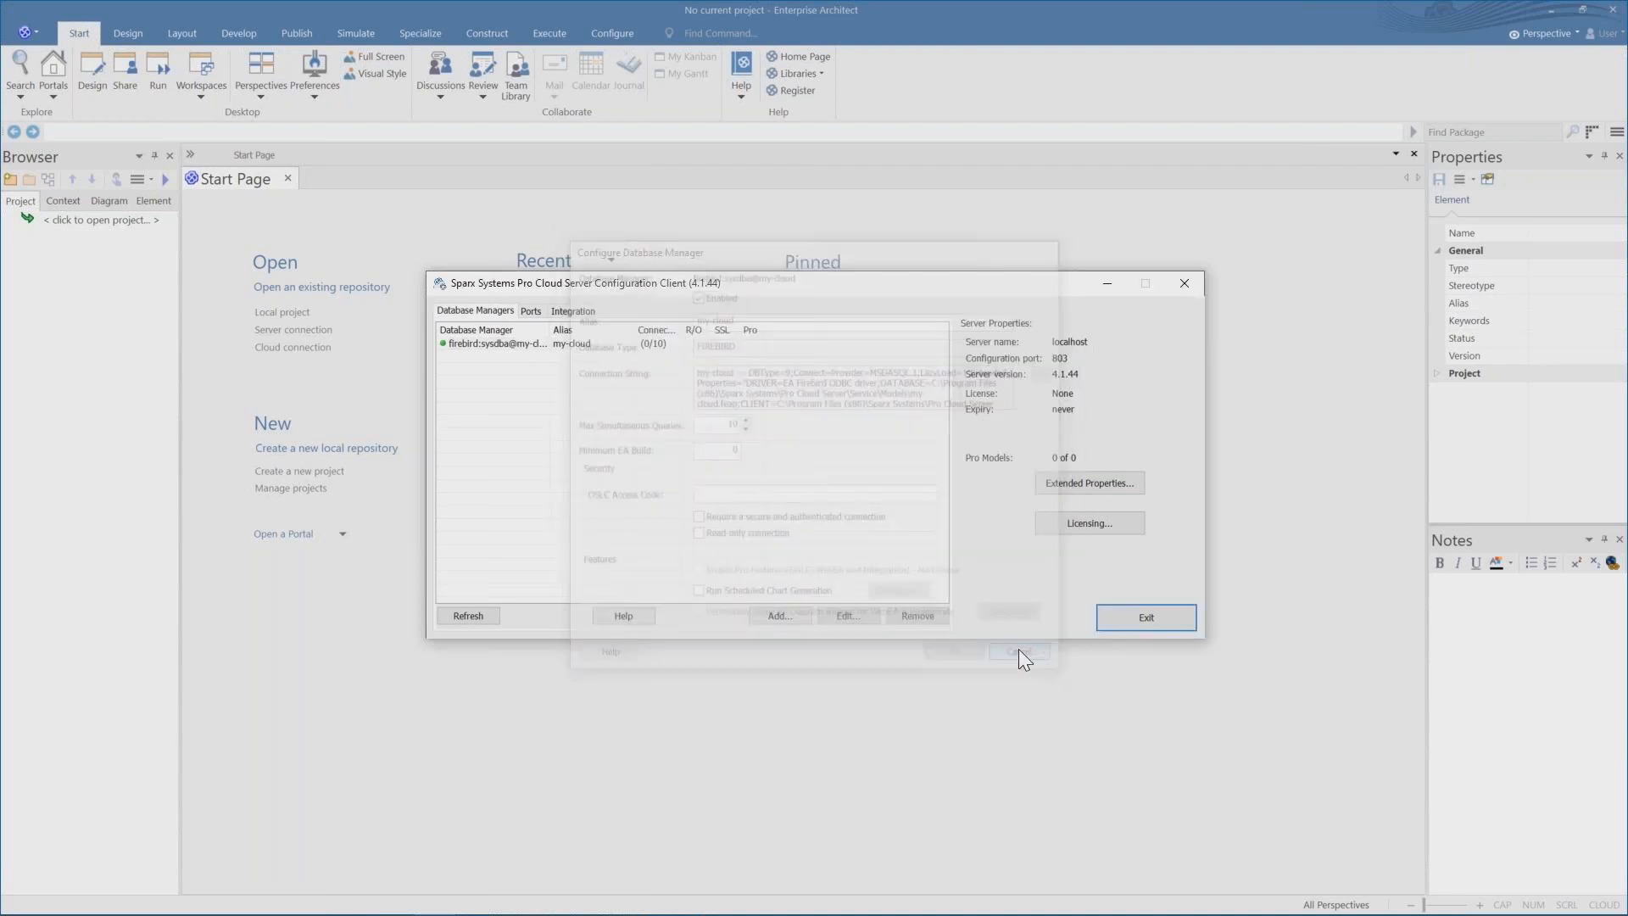
click(531, 310)
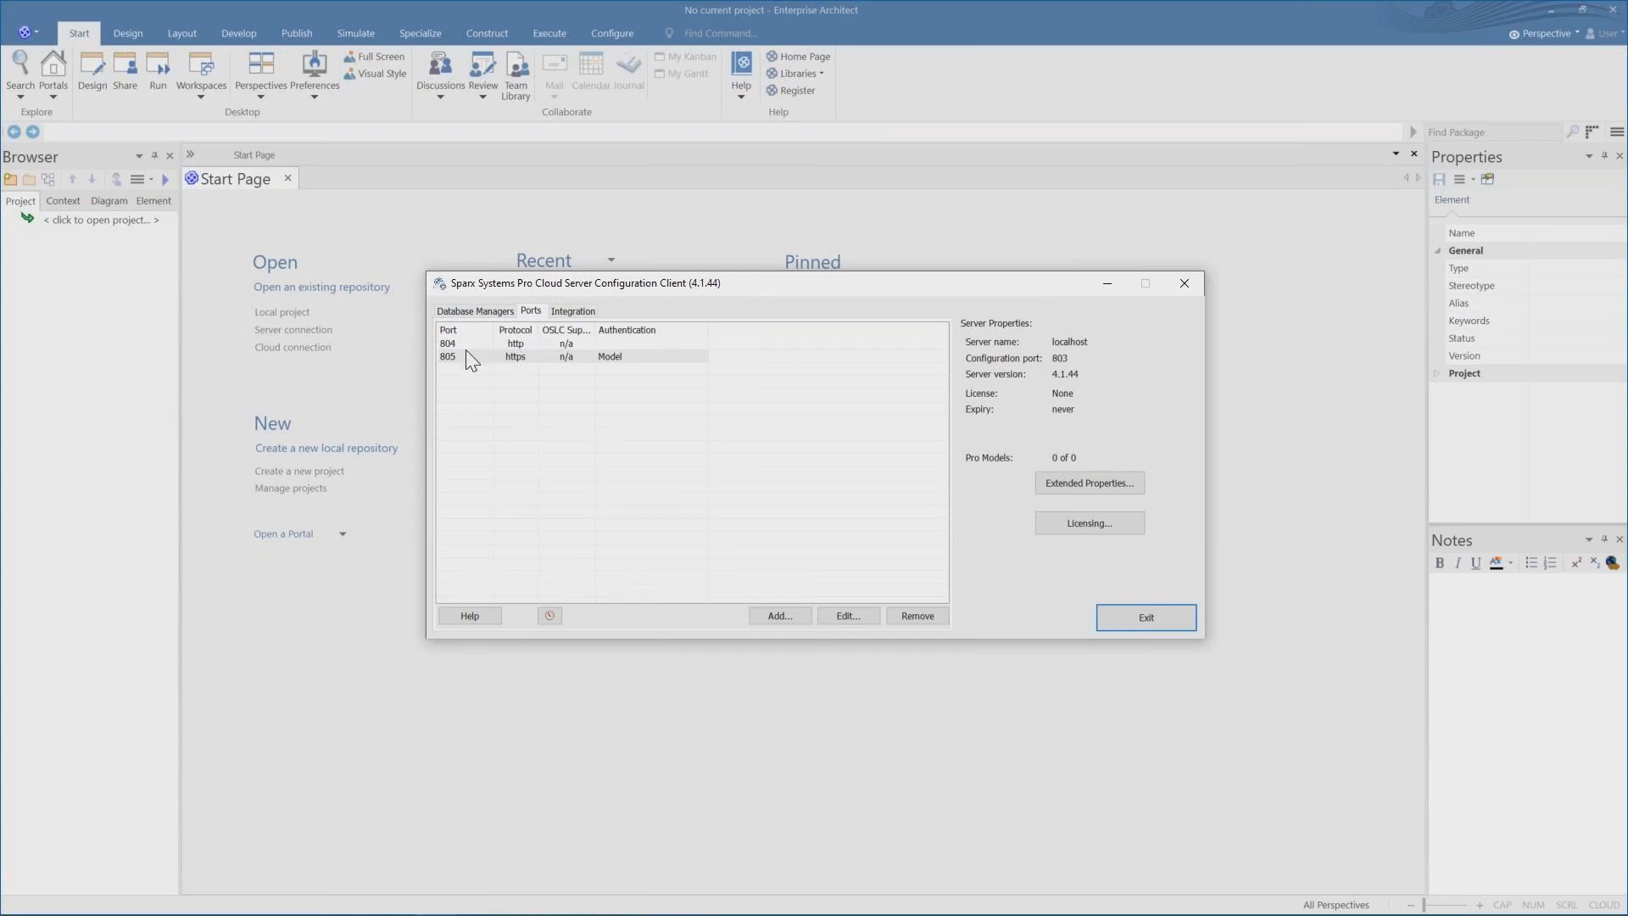
Open the my-cloud cloud connection to localhost on port 804.
click(1292, 346)
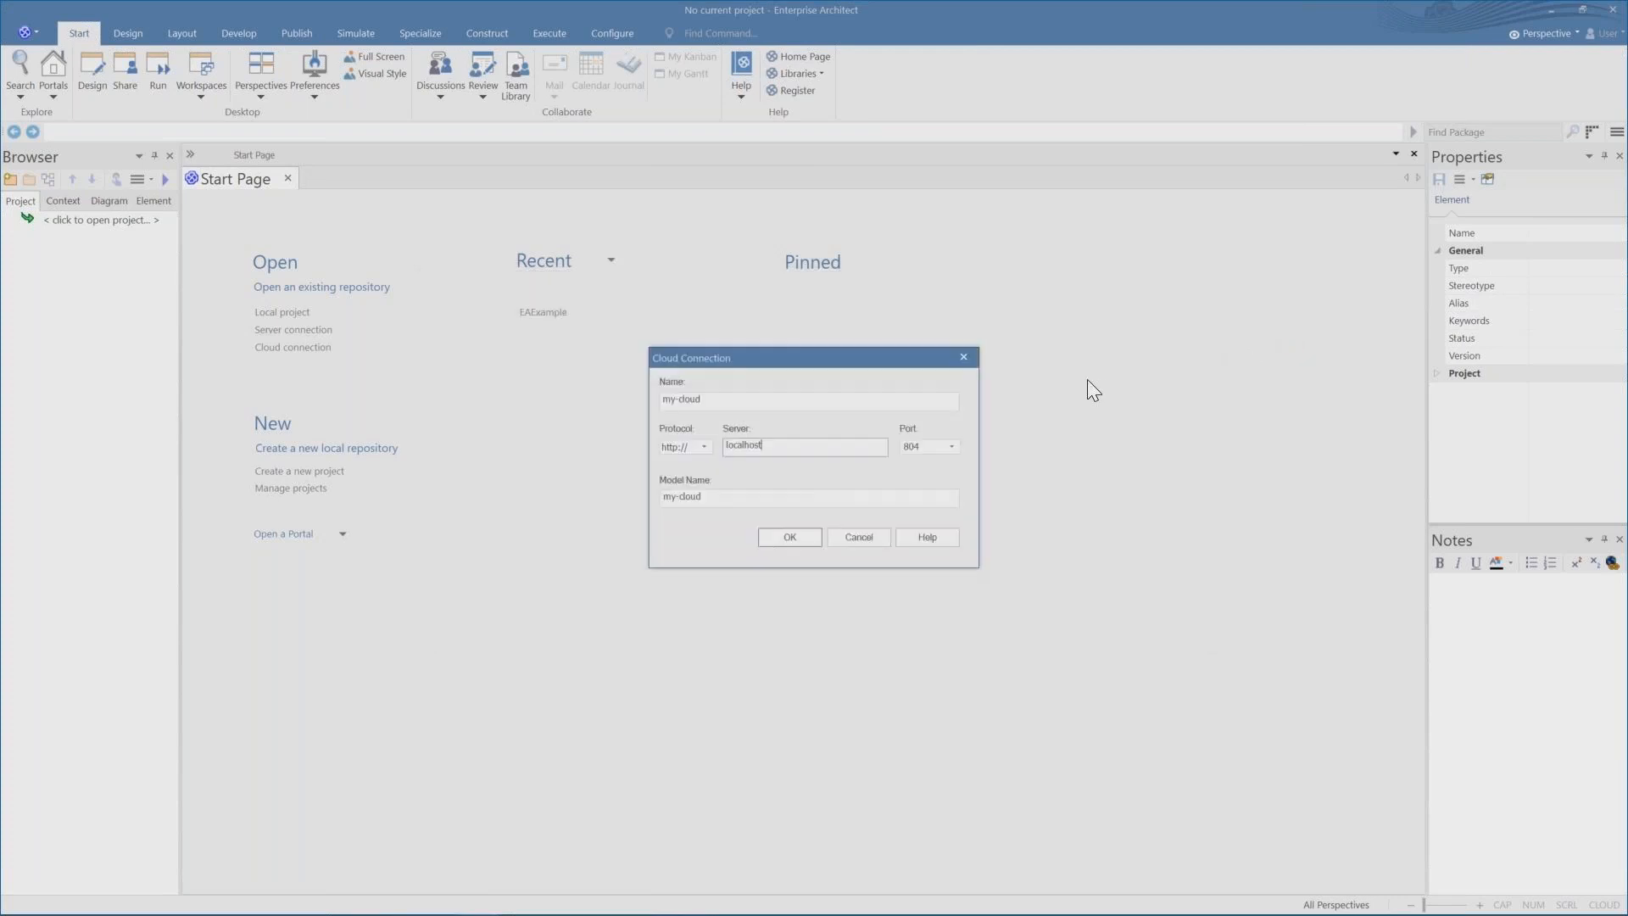
click(781, 532)
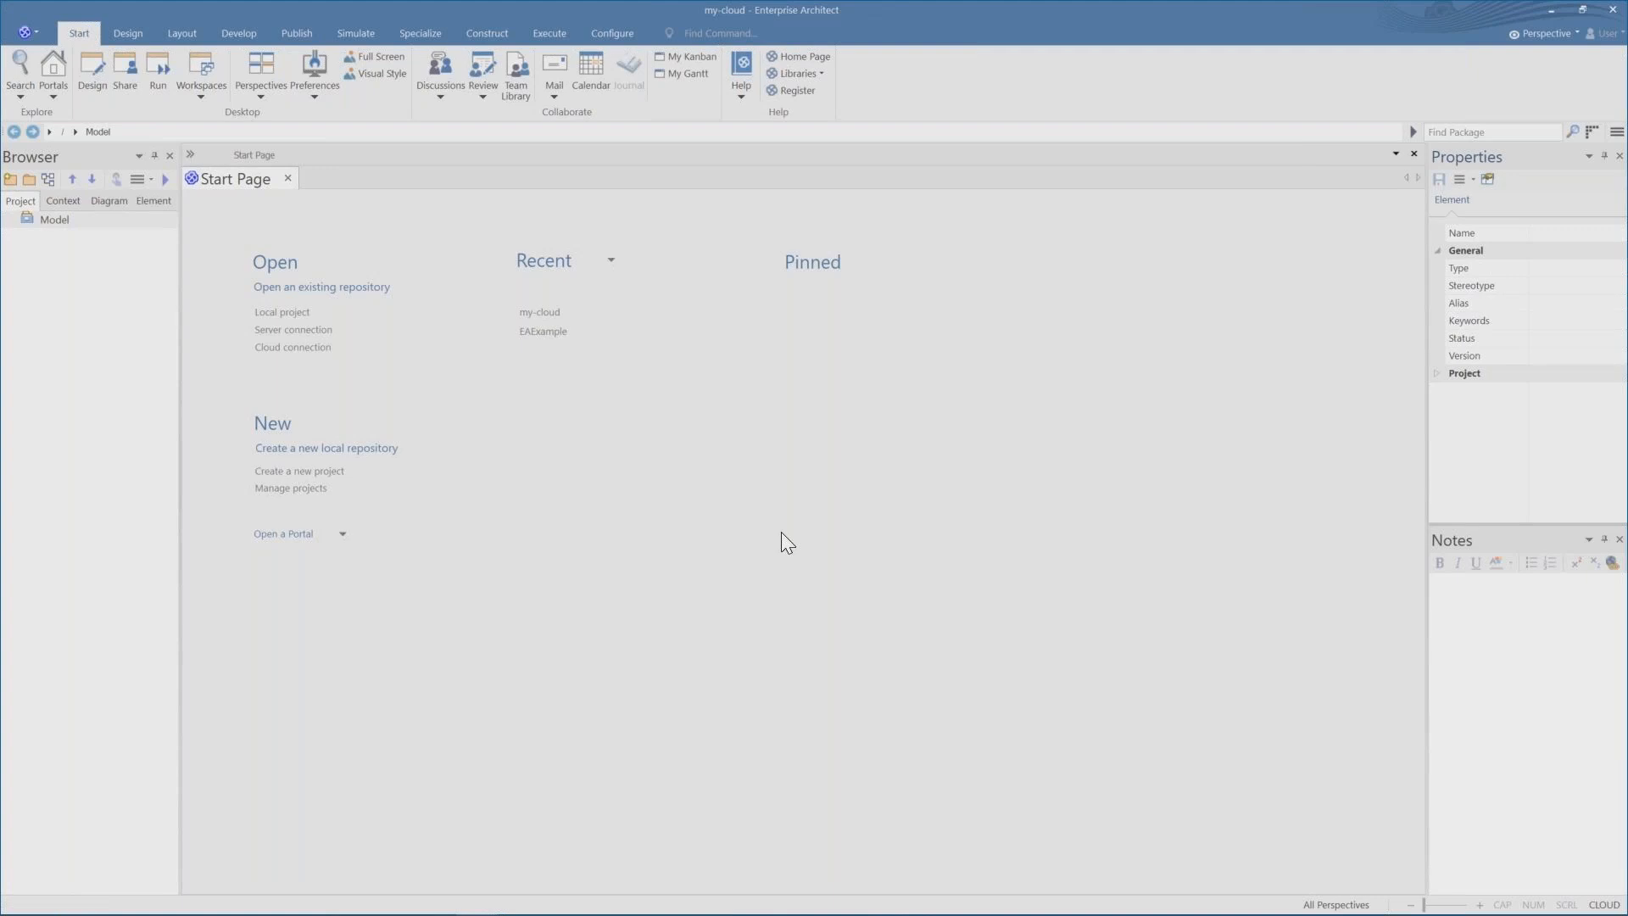
Add a Basic Mind Map pattern to the Model root using the Model Wizard, searching for mind.
right_click(53, 217)
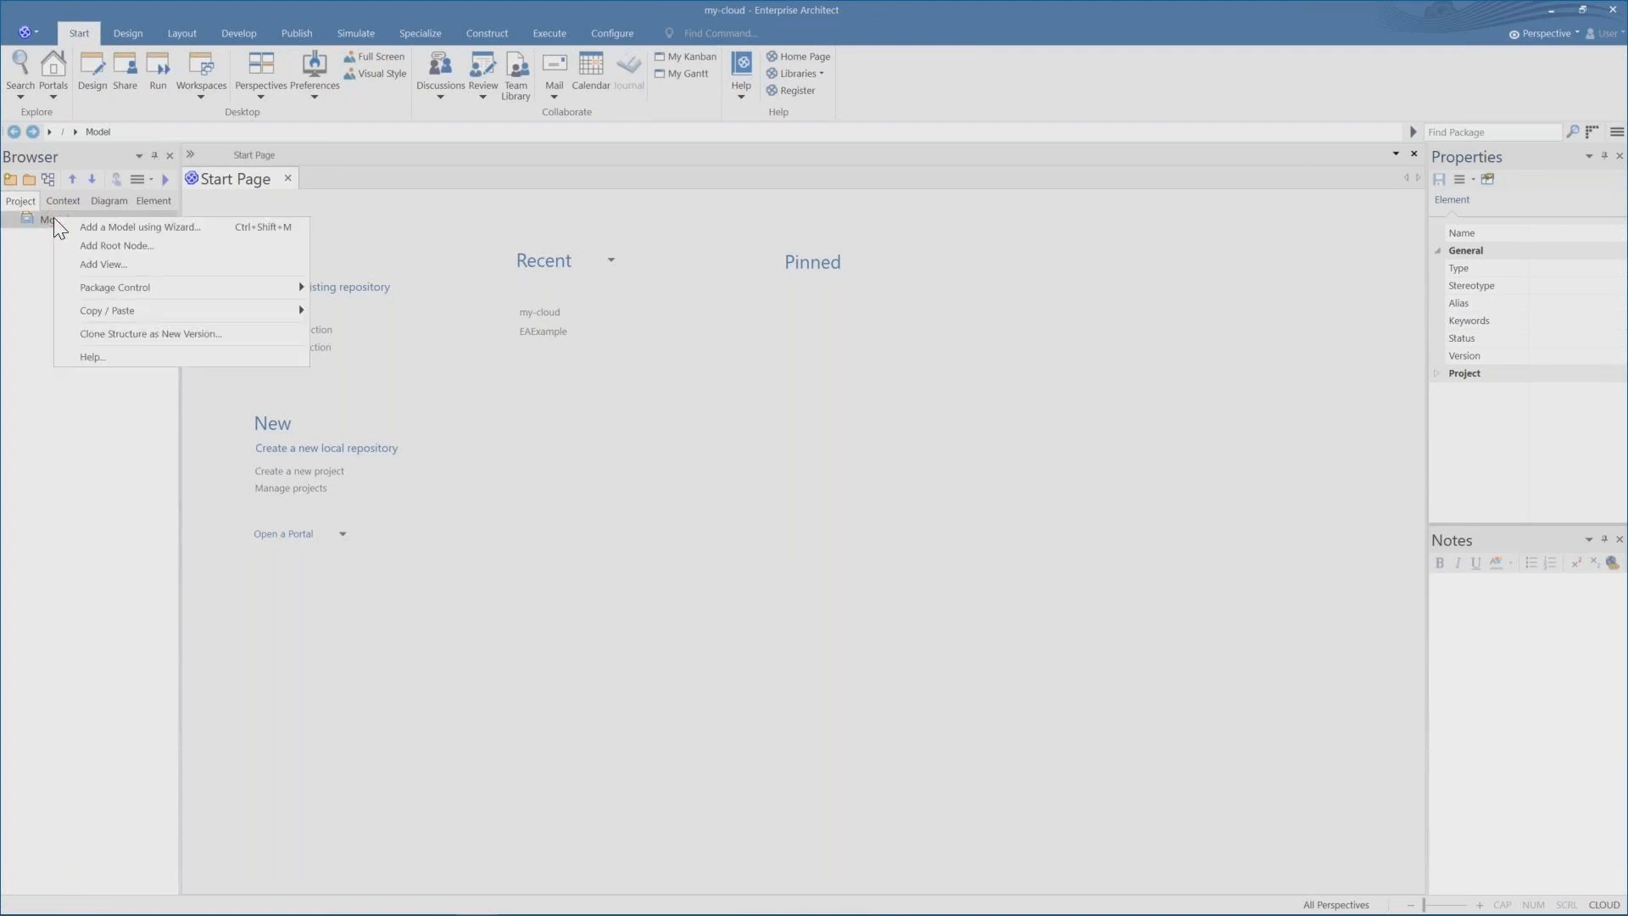
click(93, 227)
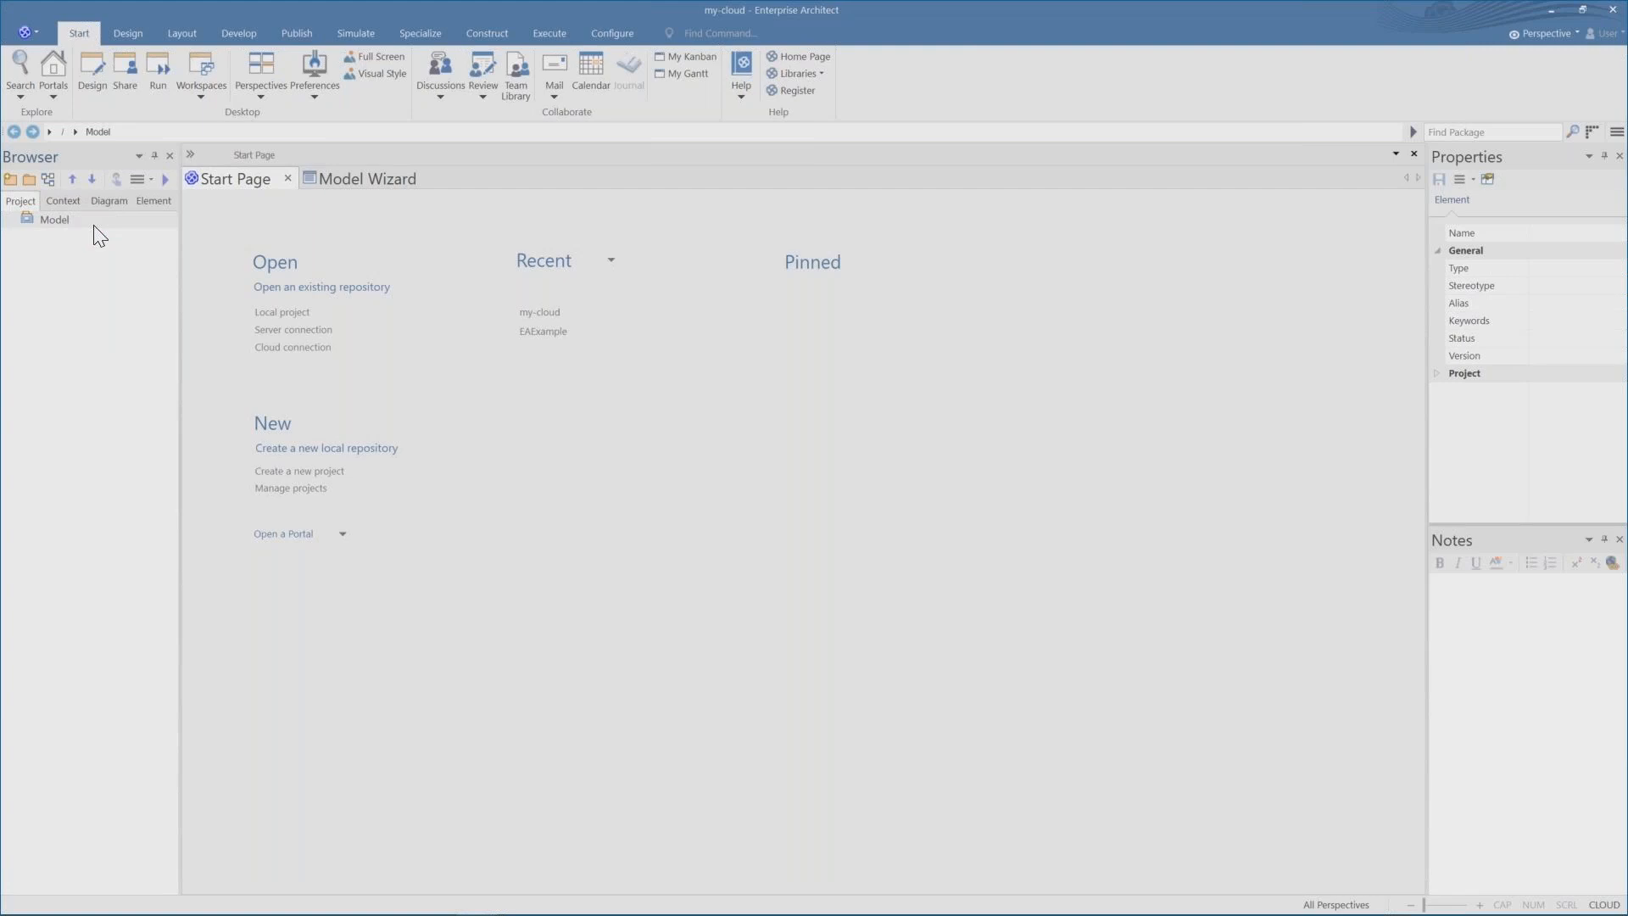
text(mind)
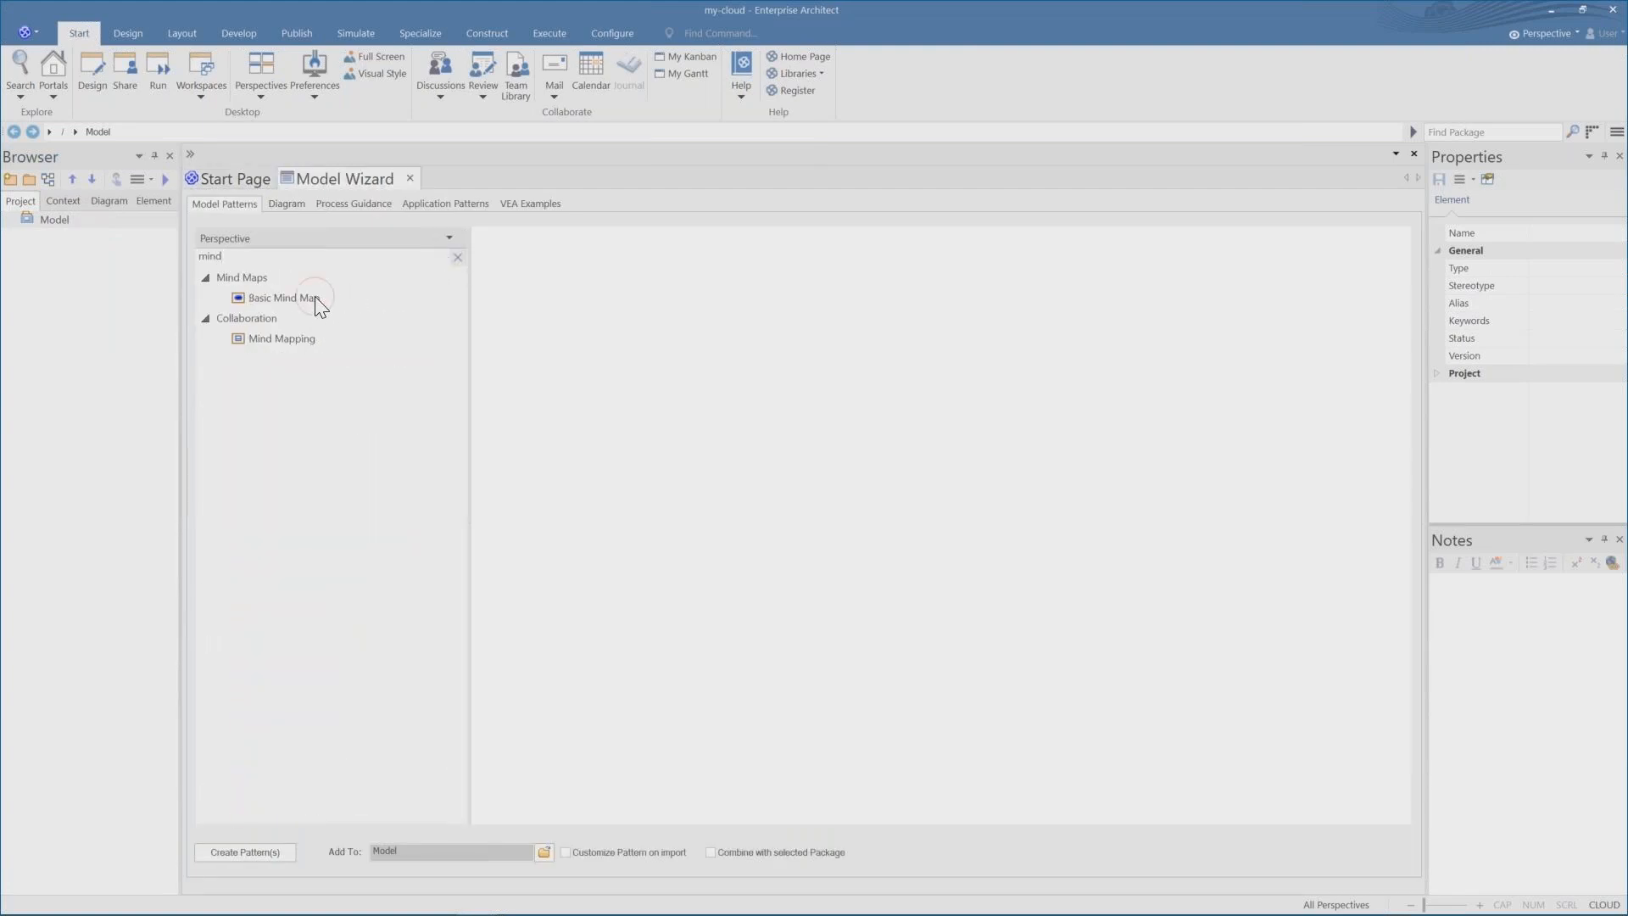
click(315, 299)
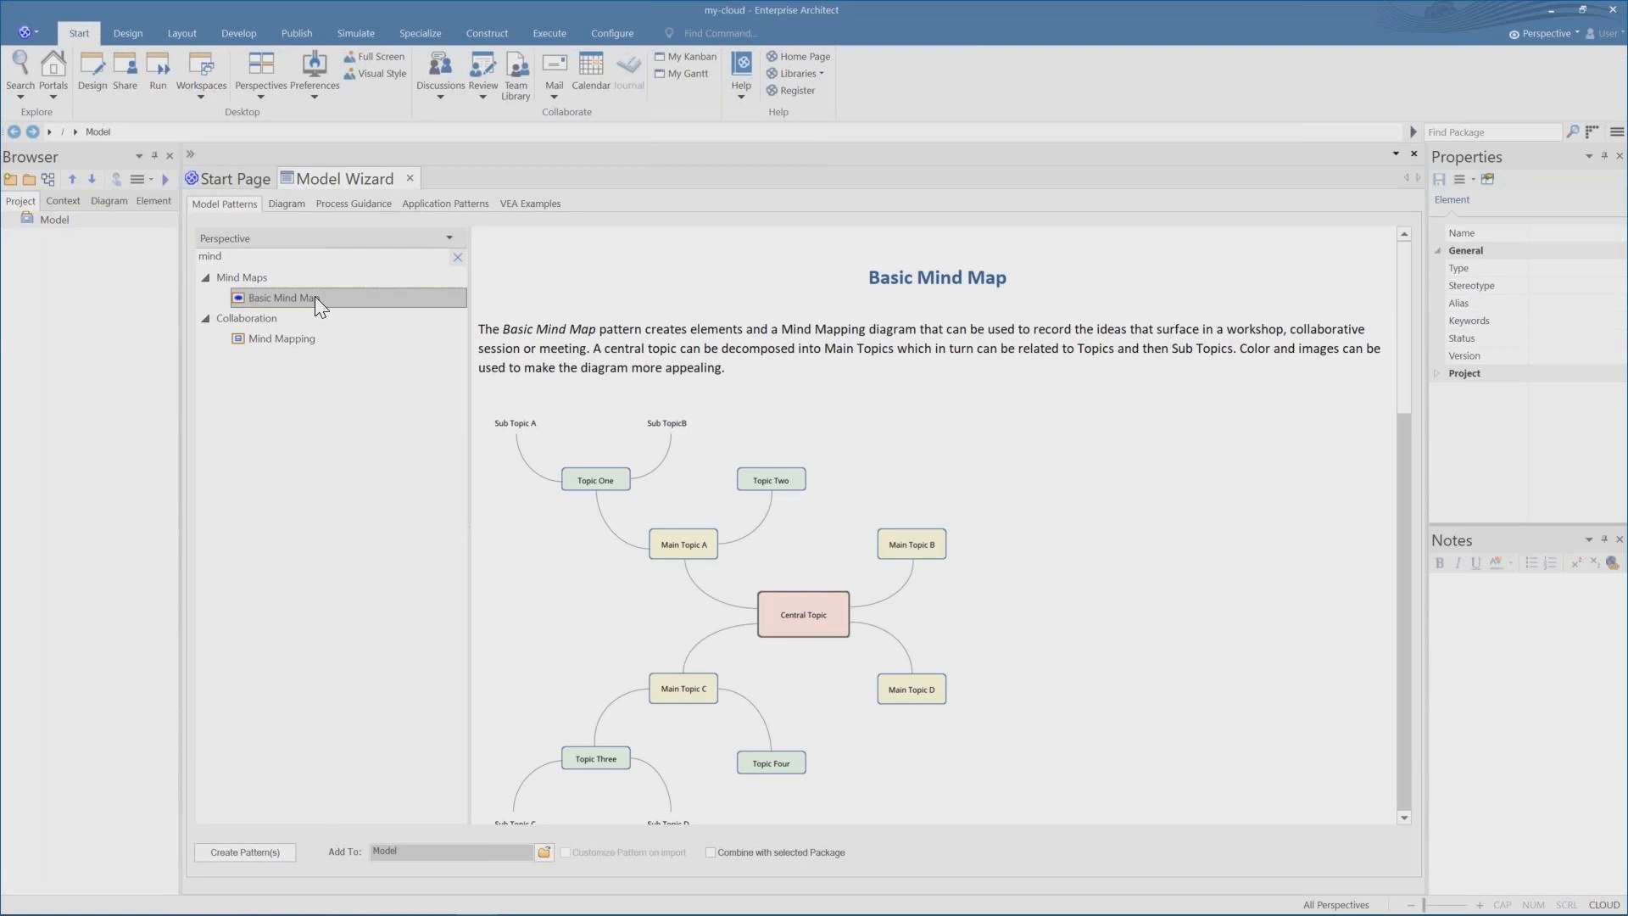
click(254, 854)
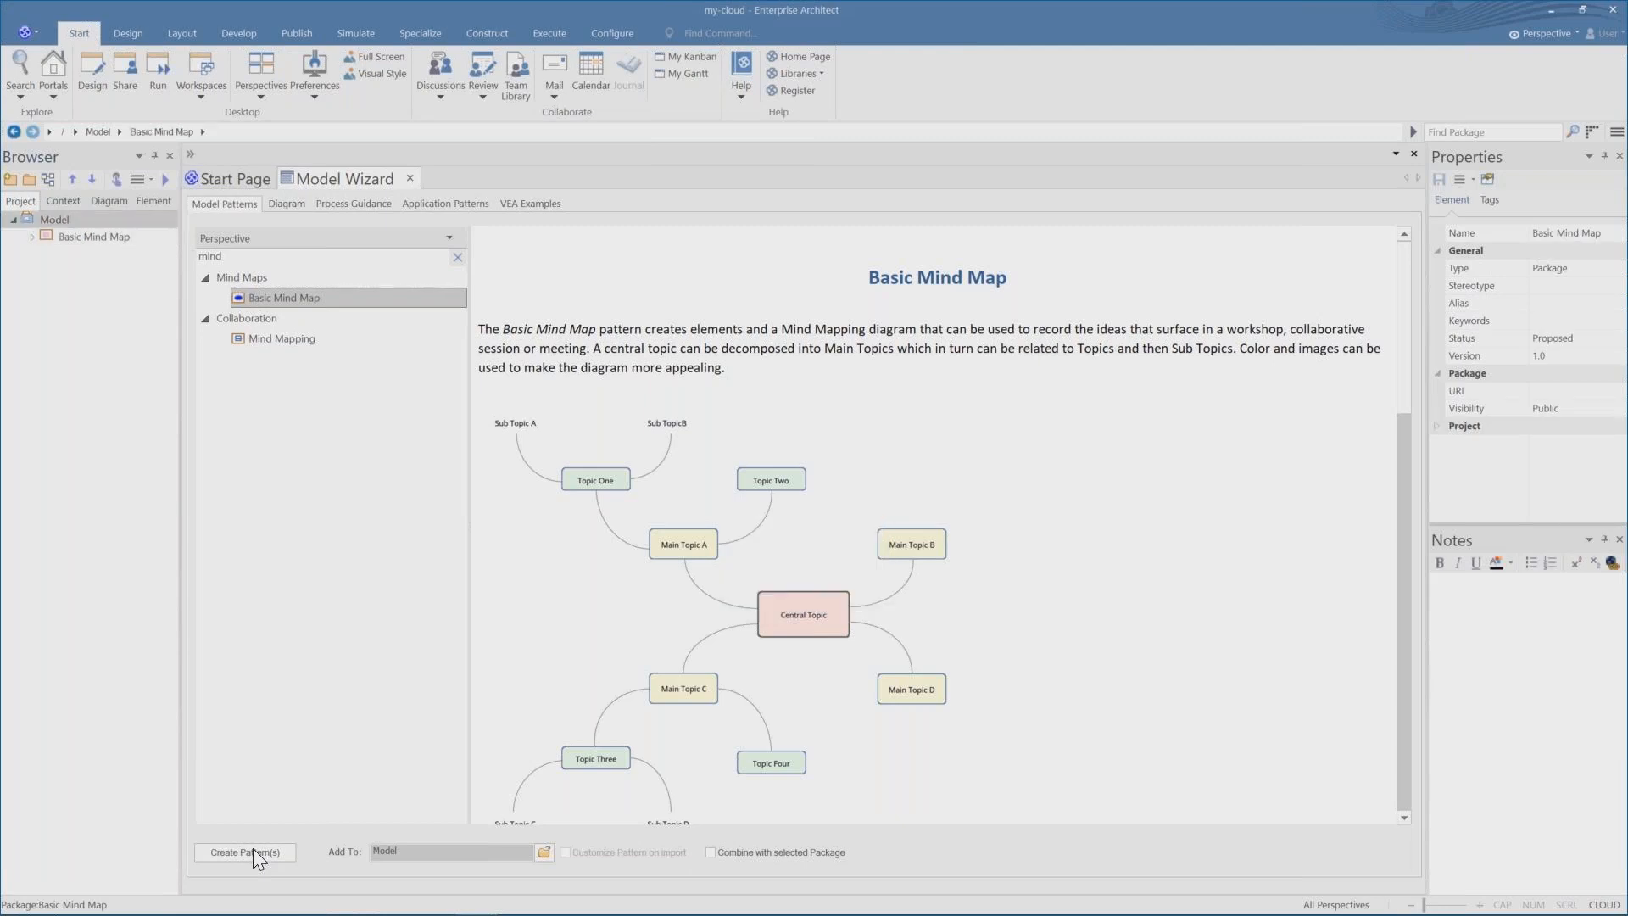
Open the Mind Mapping Diagram inside the new Basic Mind Map package.
click(32, 238)
click(70, 252)
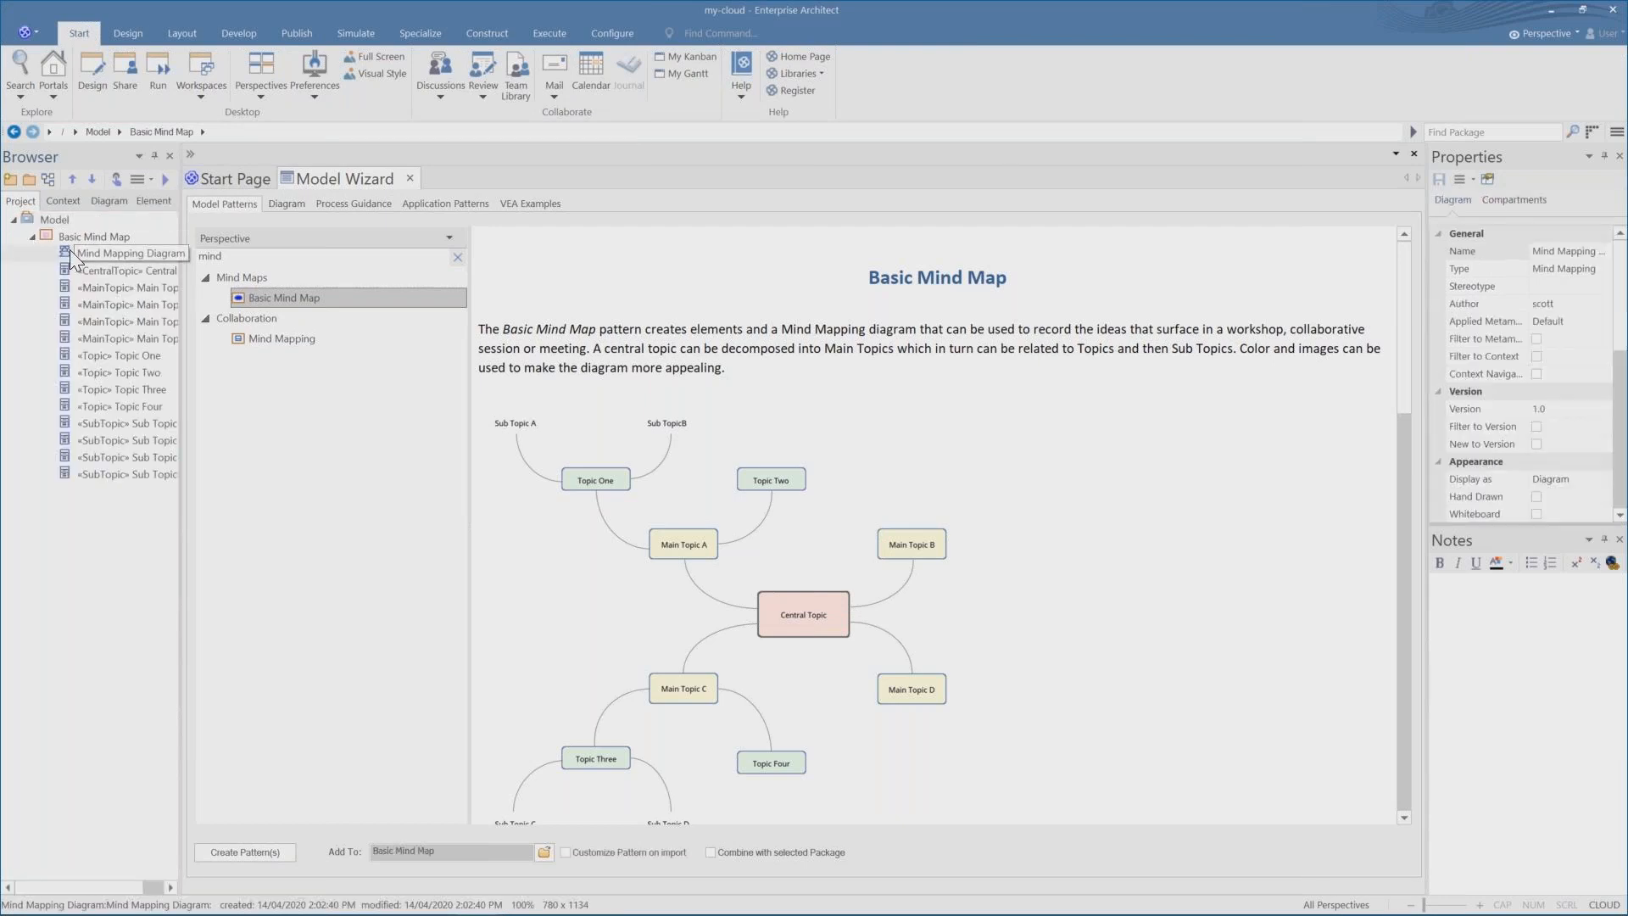
double_click(69, 252)
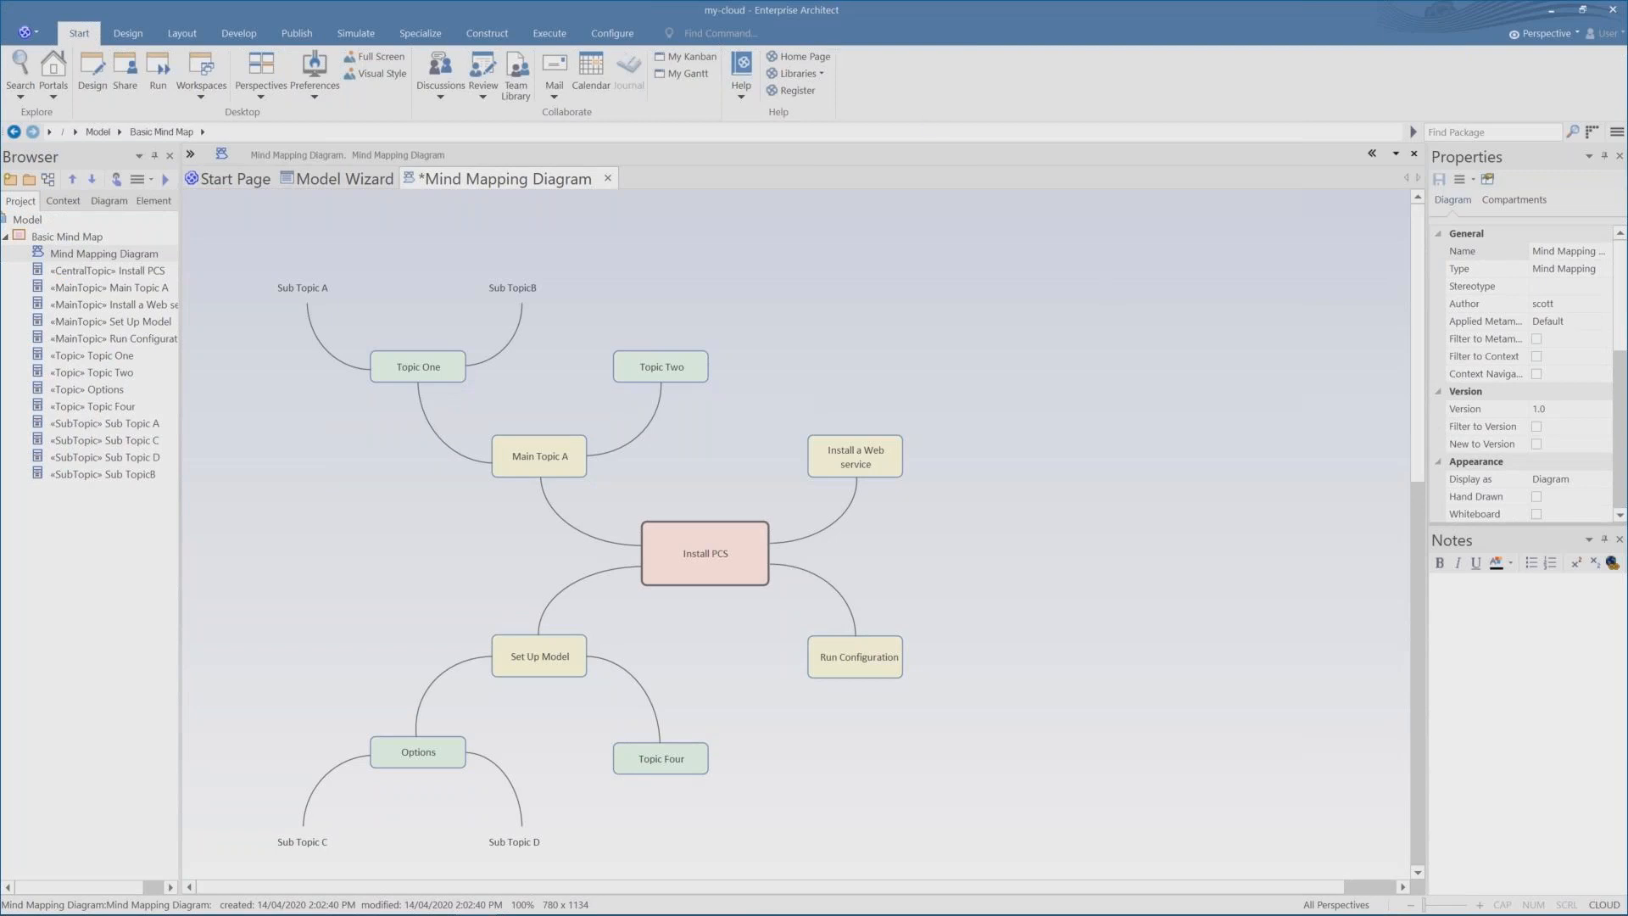
In the project options' Cloud page, enable auto-creating diagram images and image maps and HTML pages.
click(602, 34)
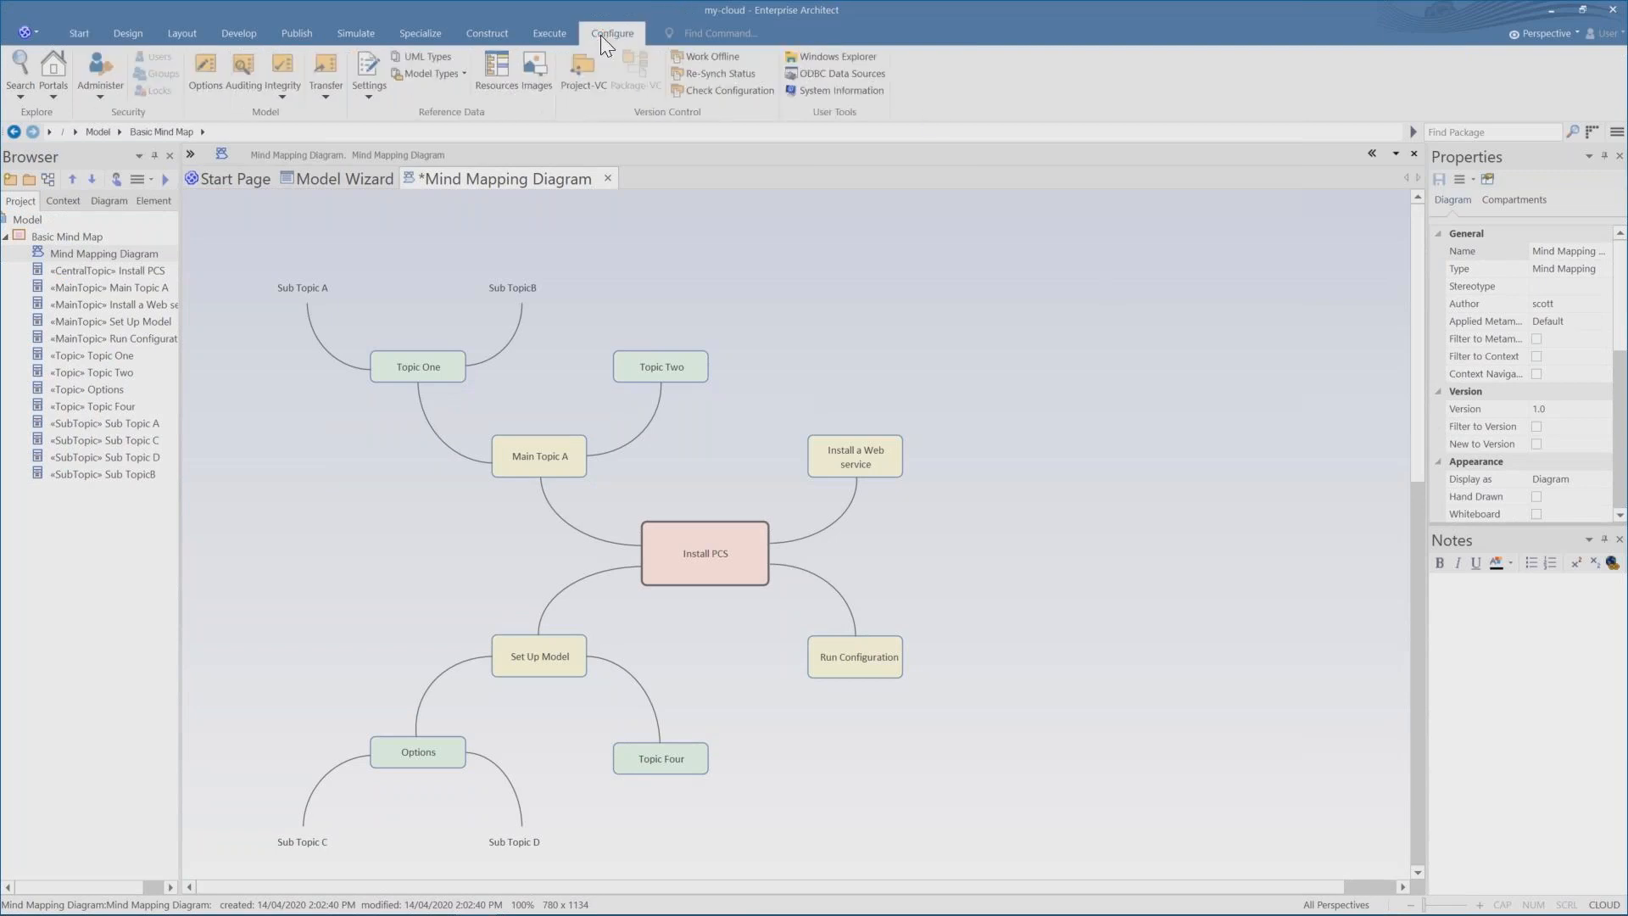
click(366, 87)
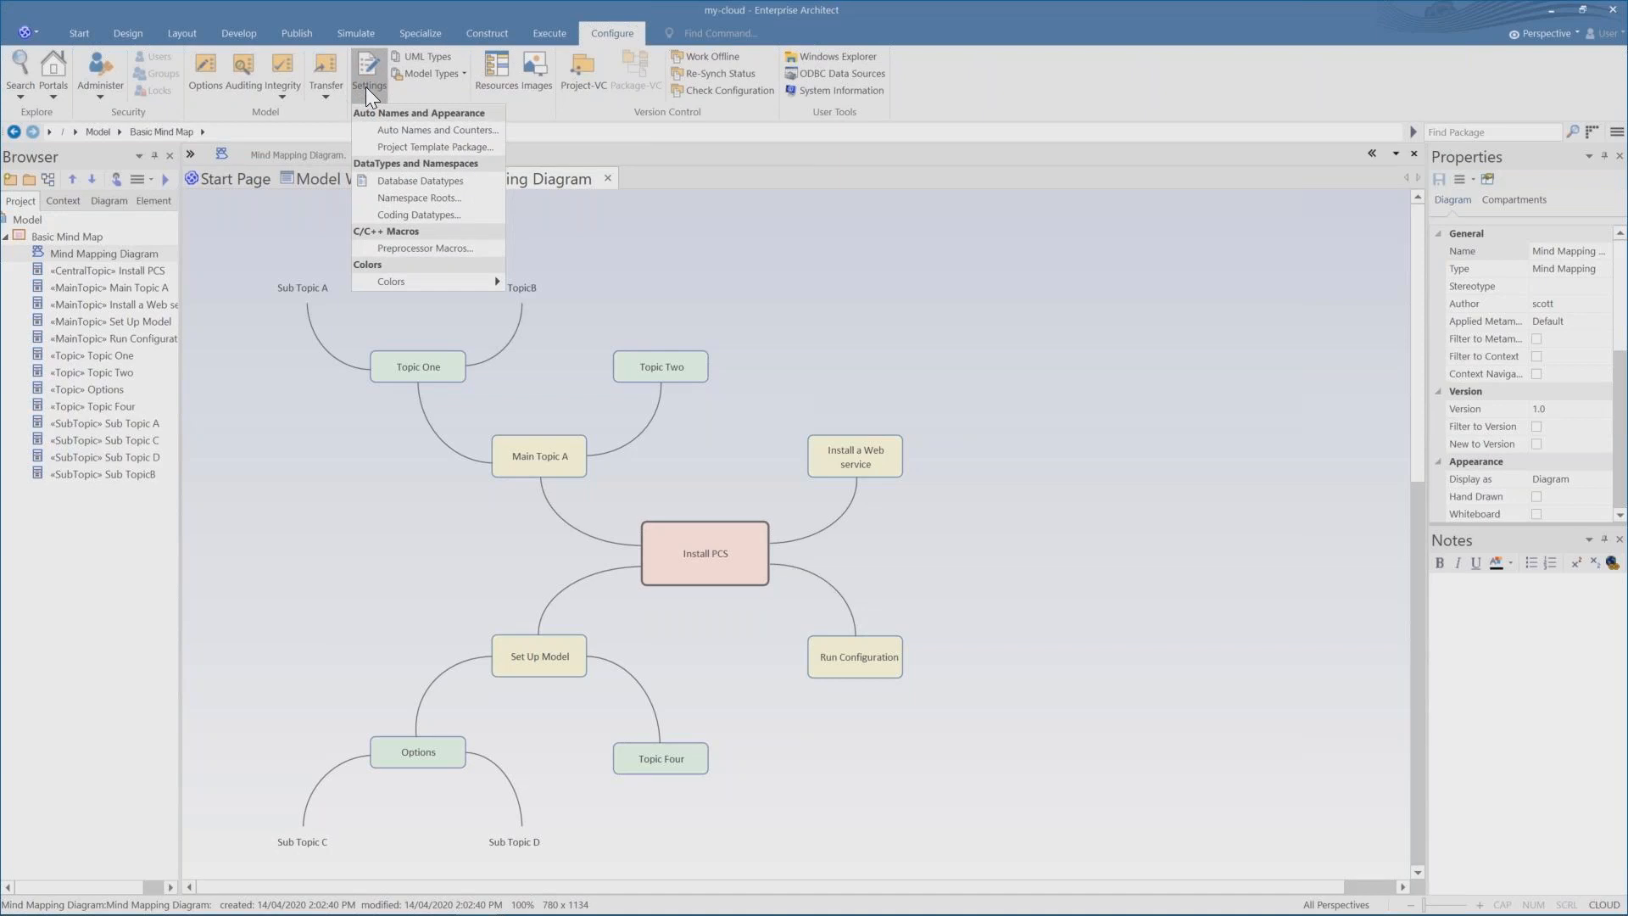
click(201, 73)
click(202, 68)
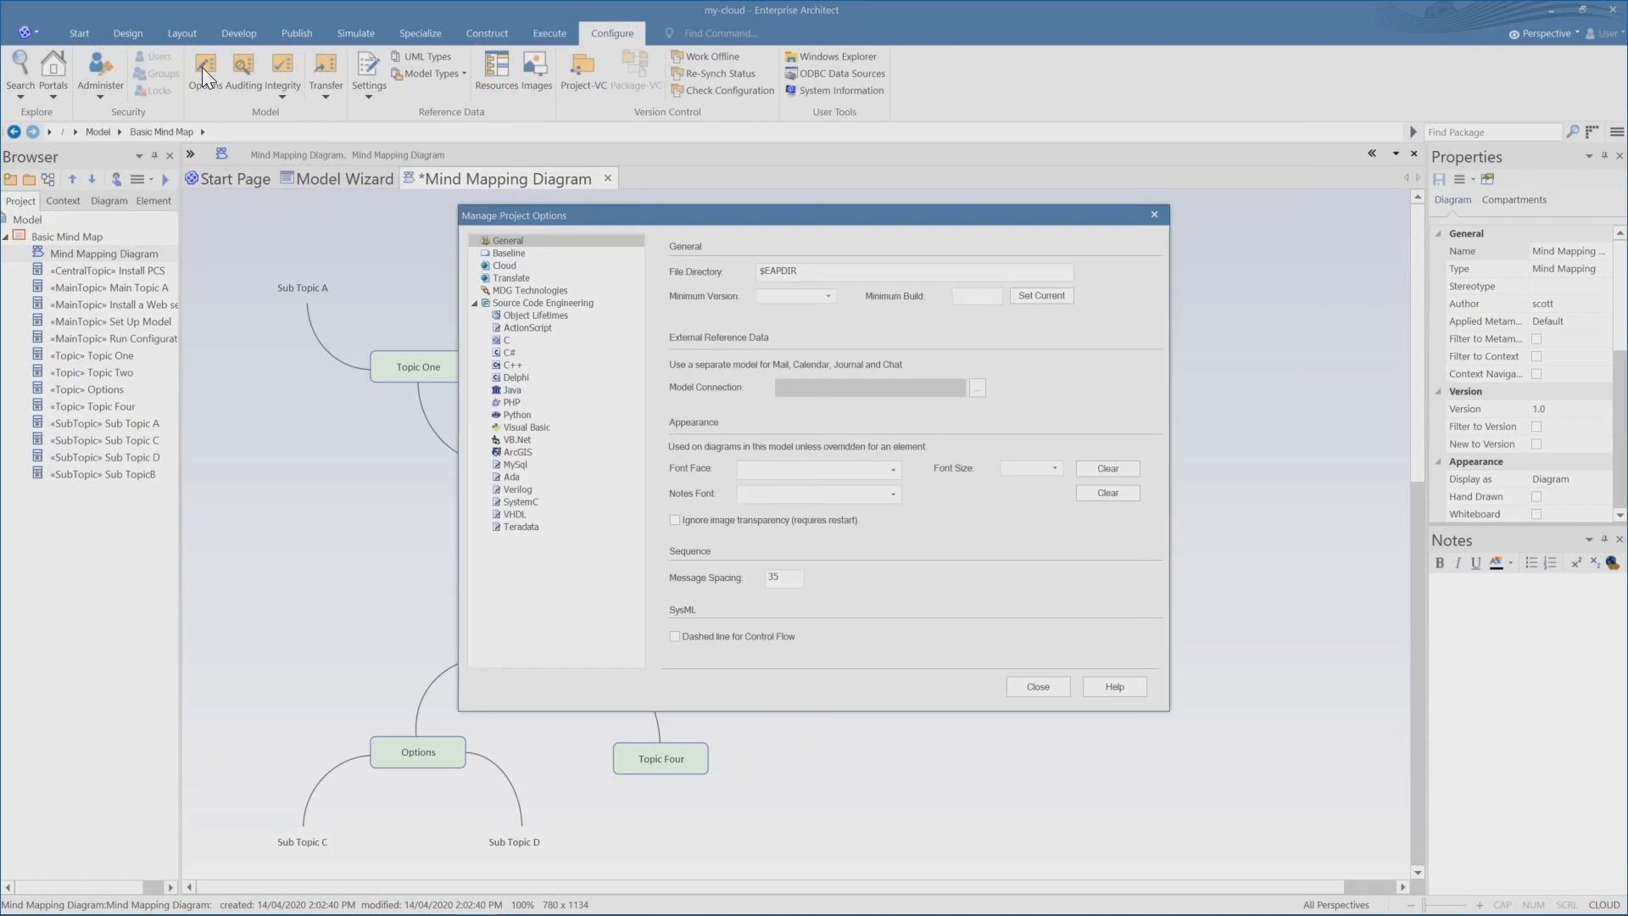
click(498, 265)
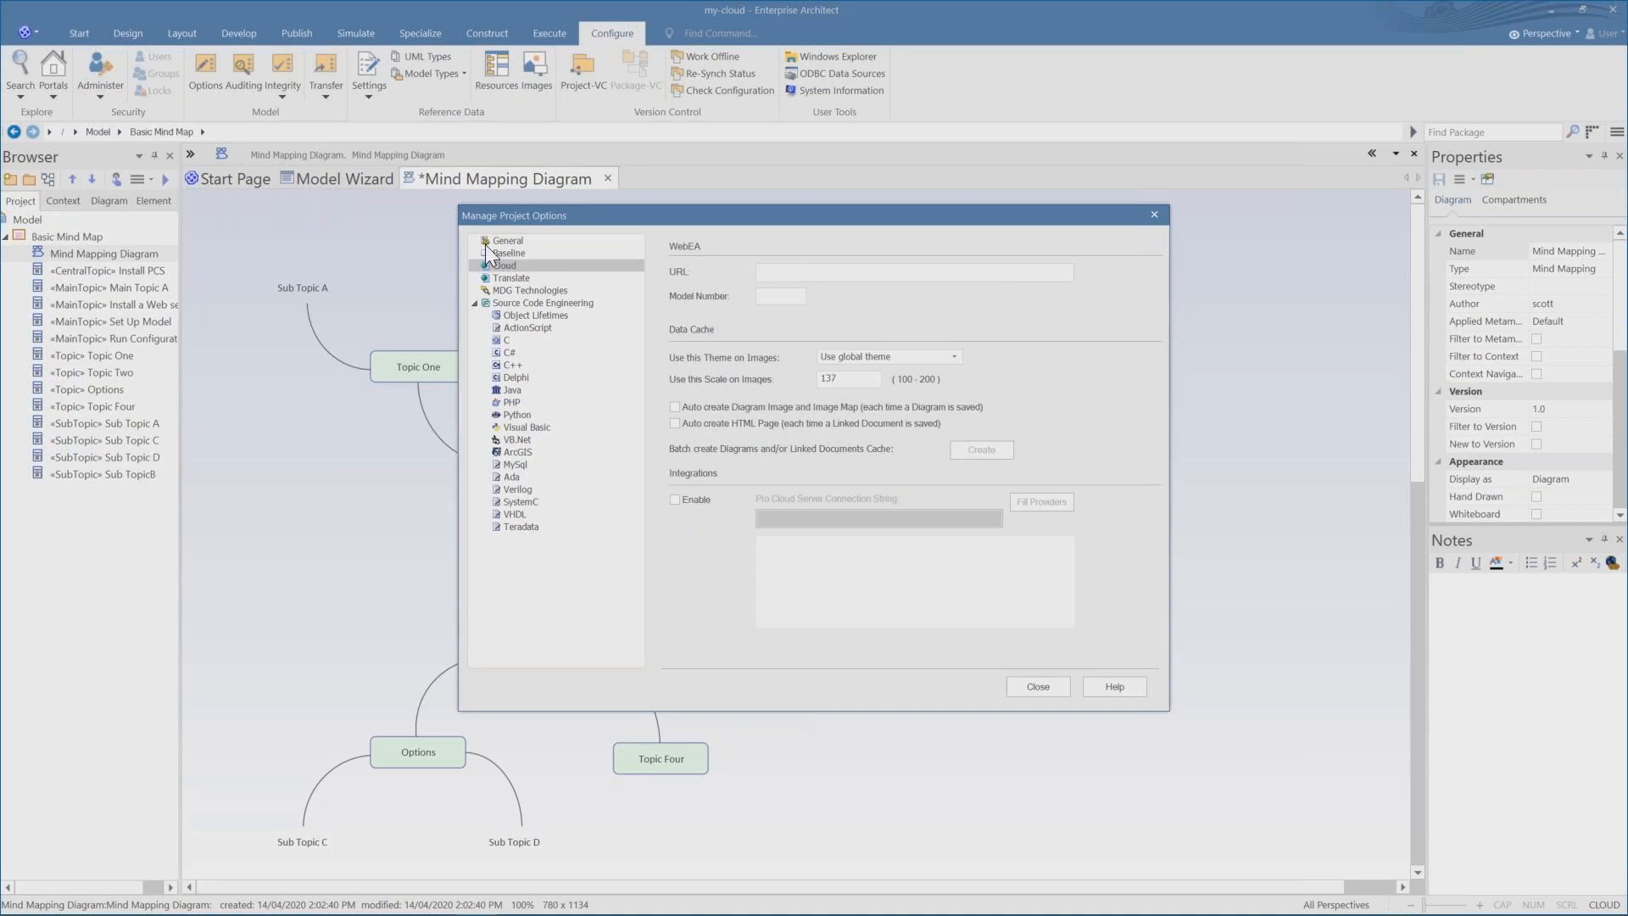
click(684, 415)
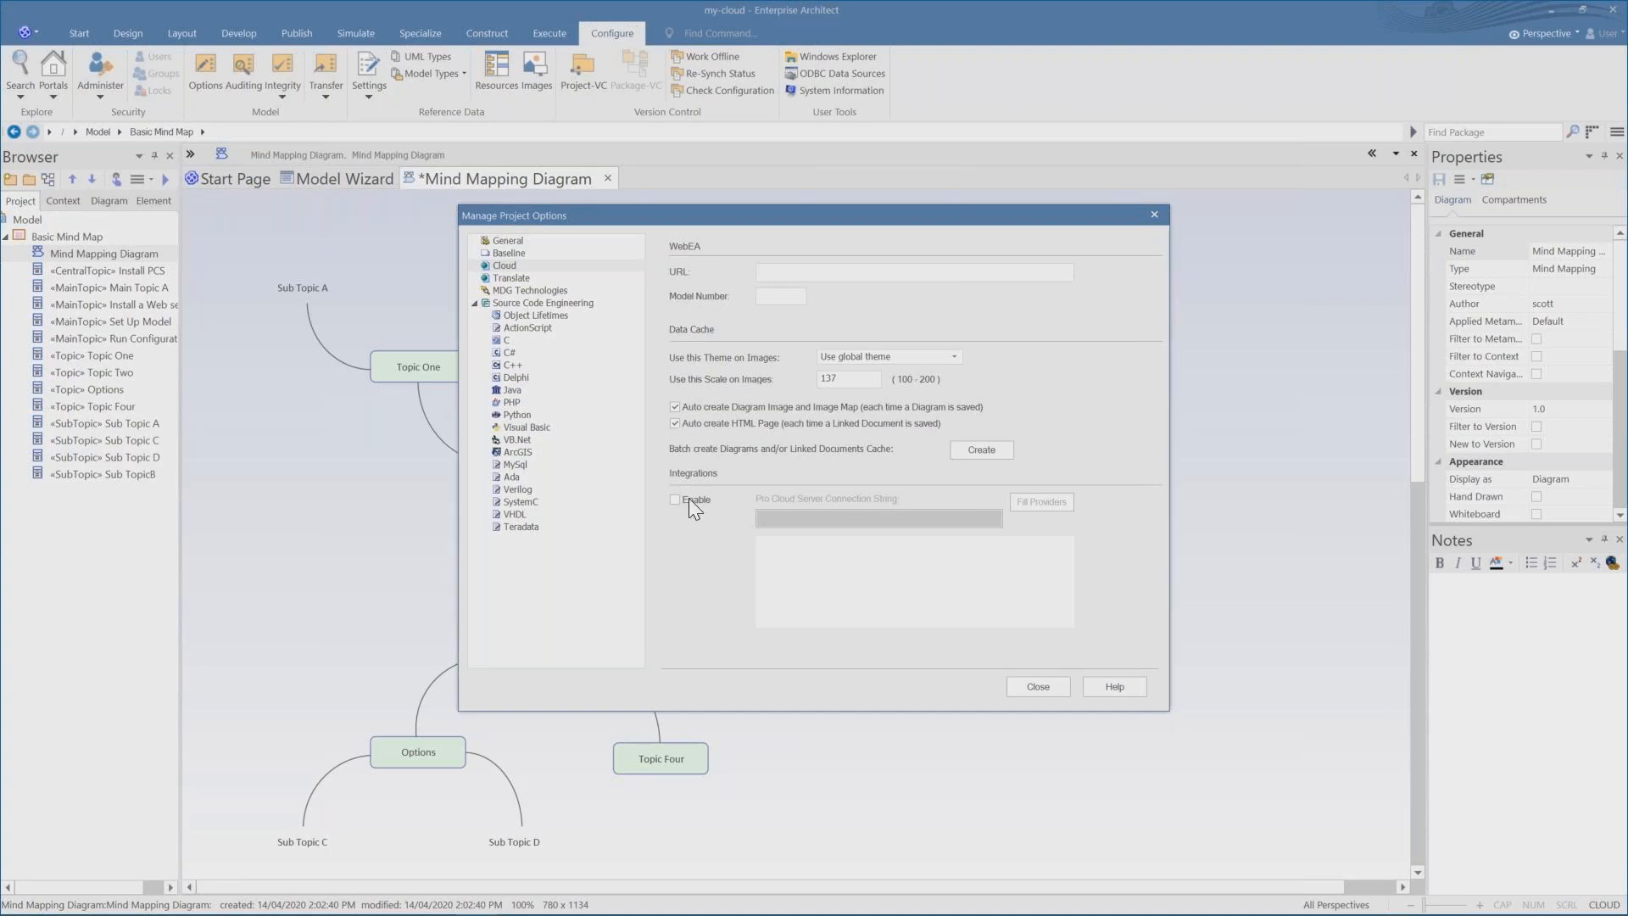
Batch create the diagram and linked document cache, saving open diagrams, and close the project options.
click(990, 449)
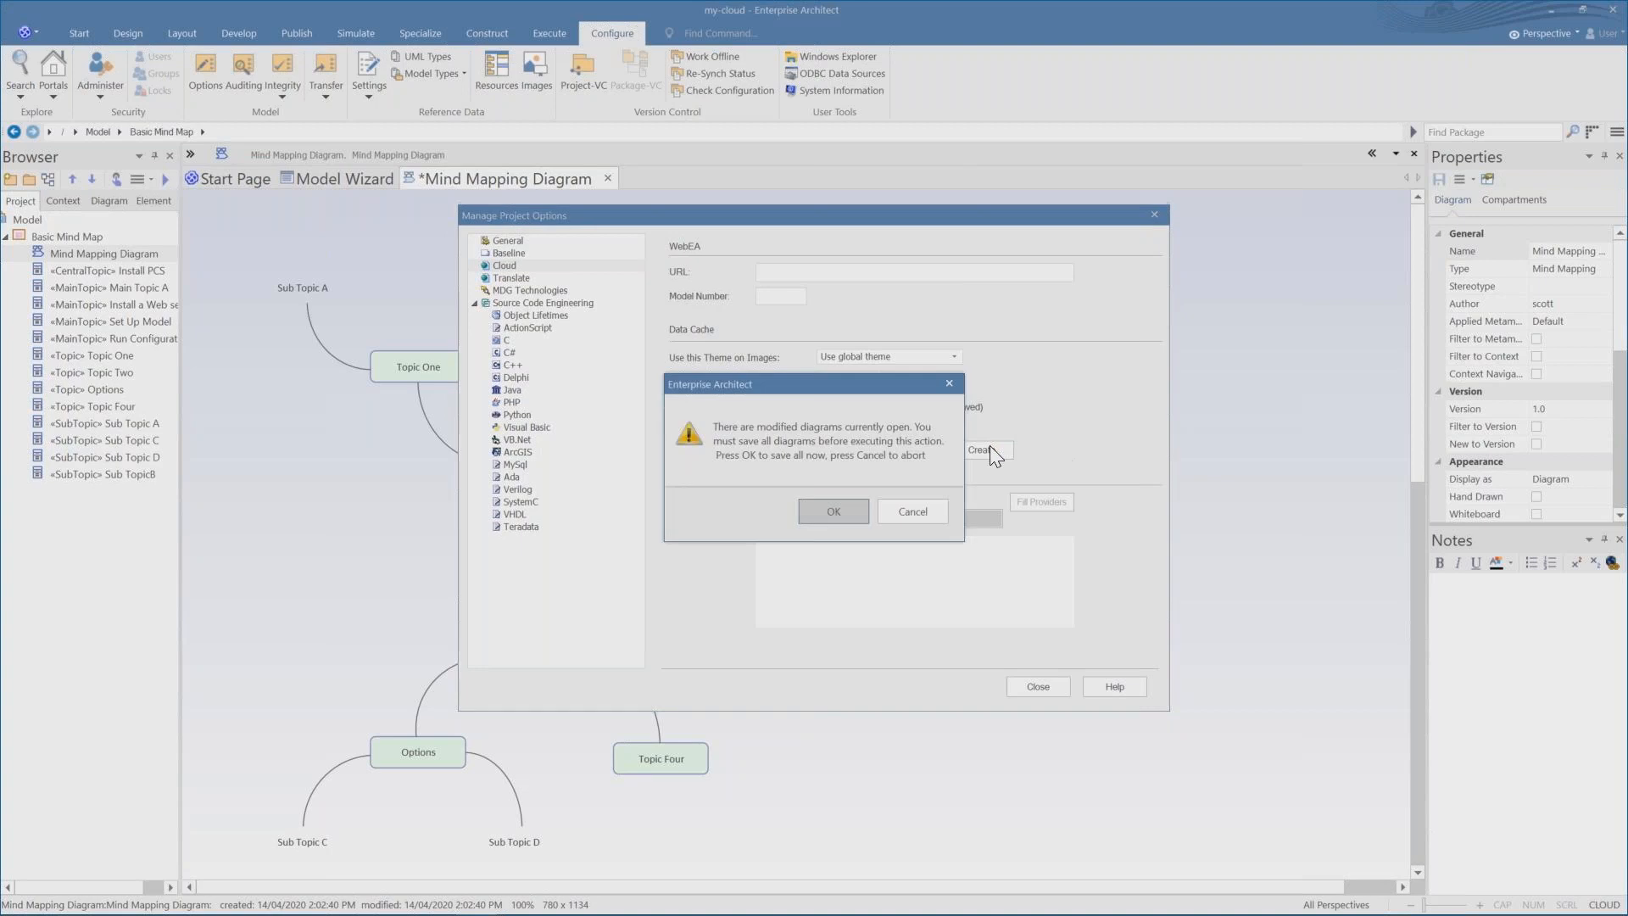
click(814, 506)
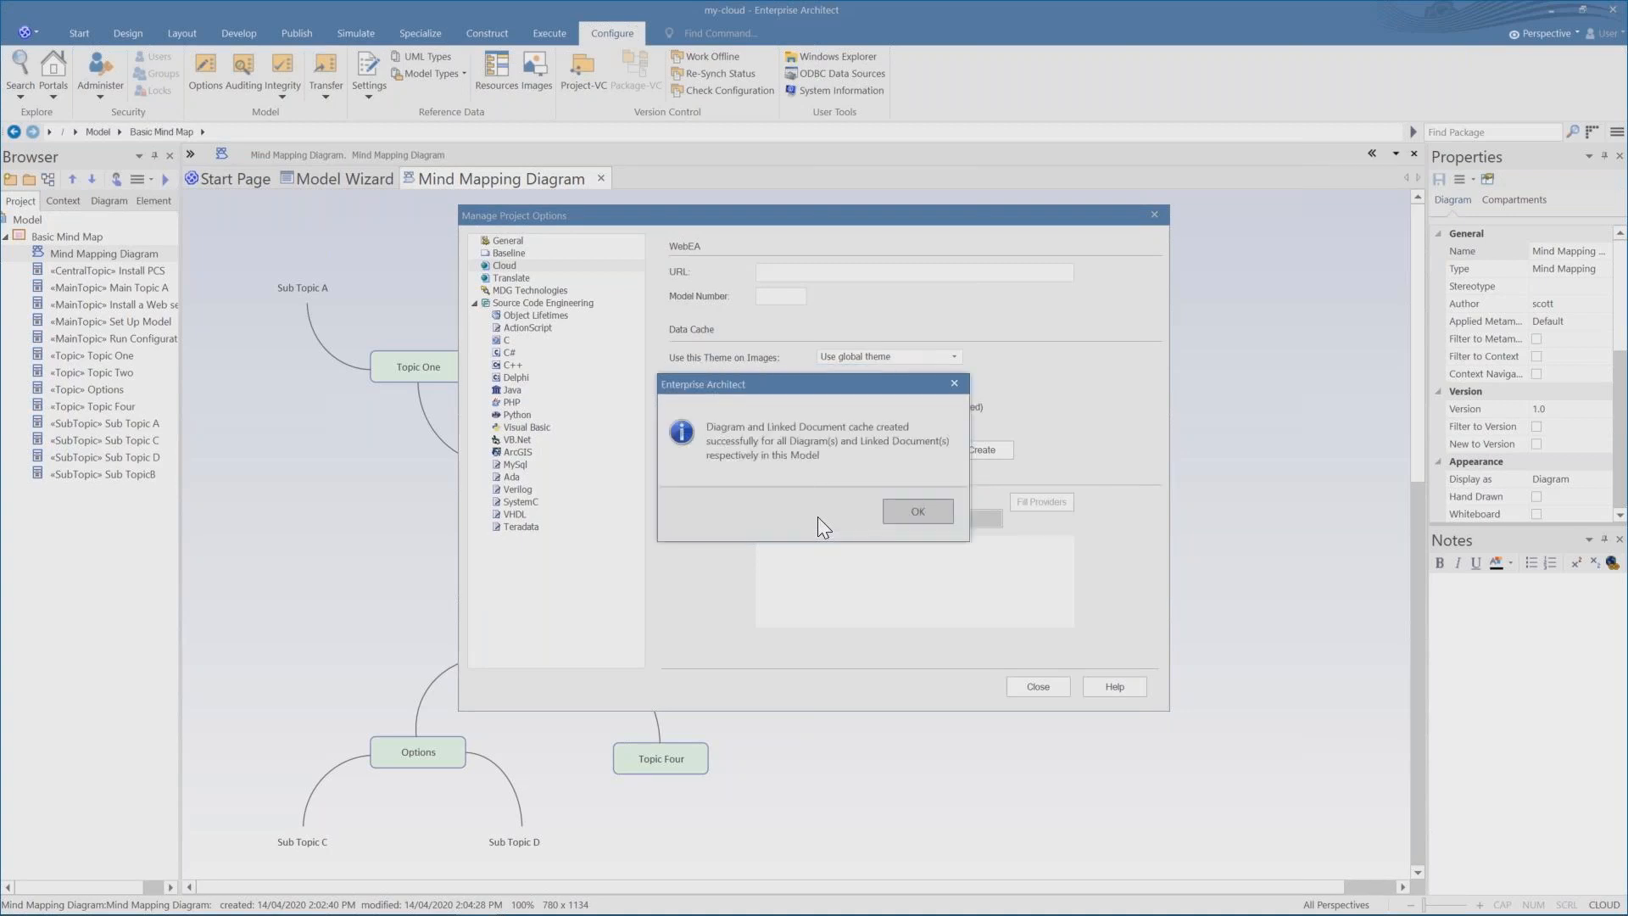
click(908, 512)
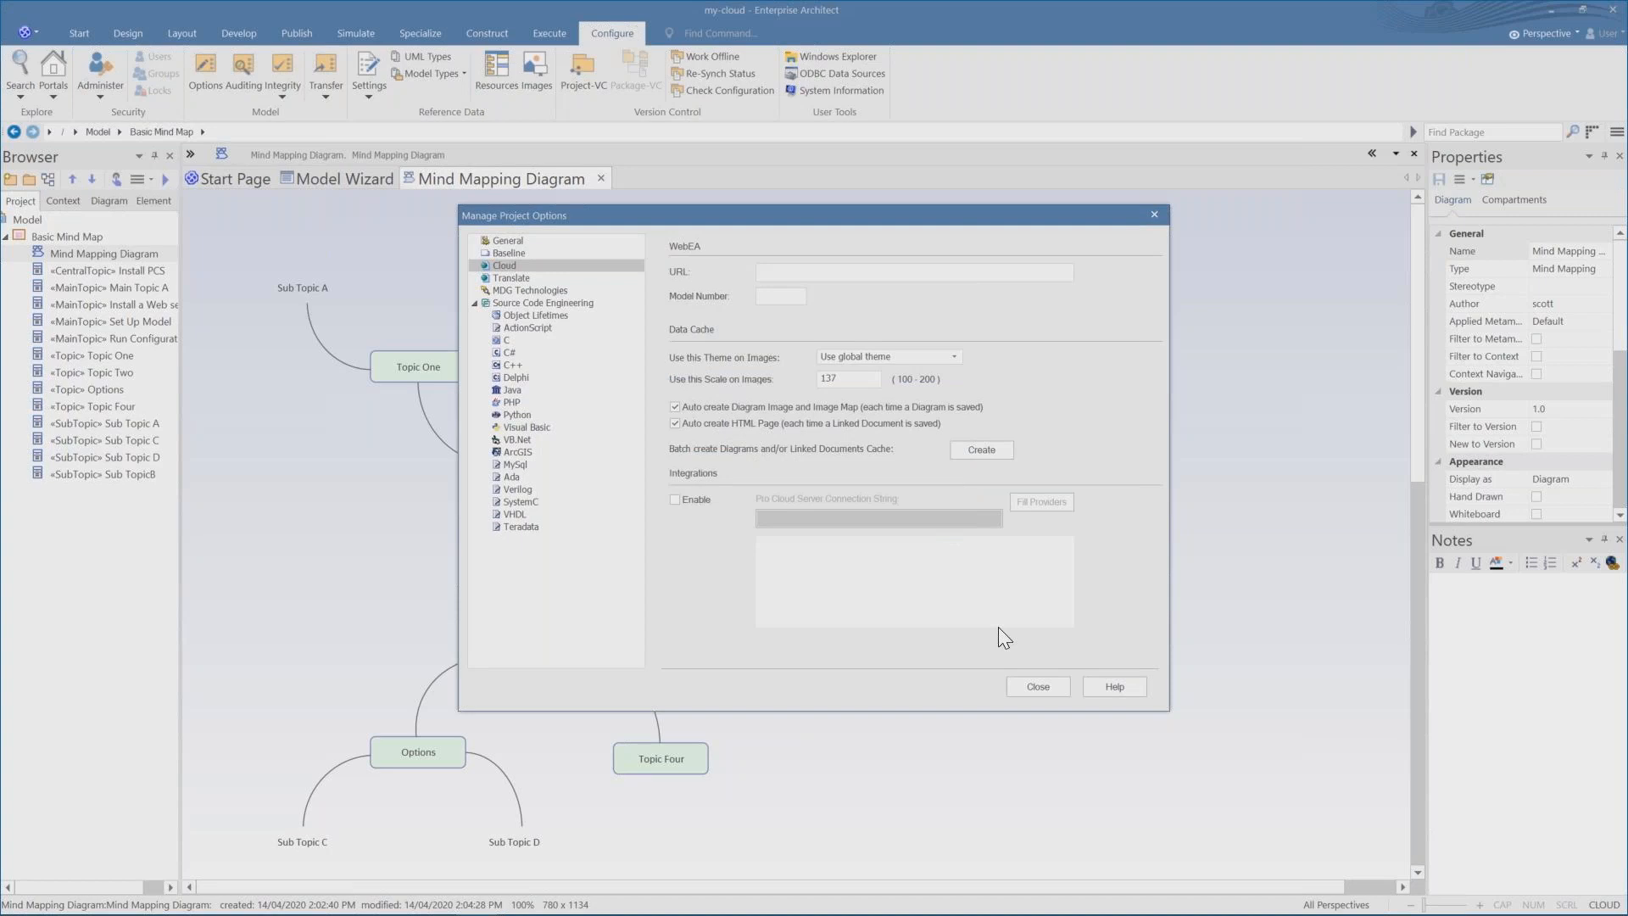
click(1029, 686)
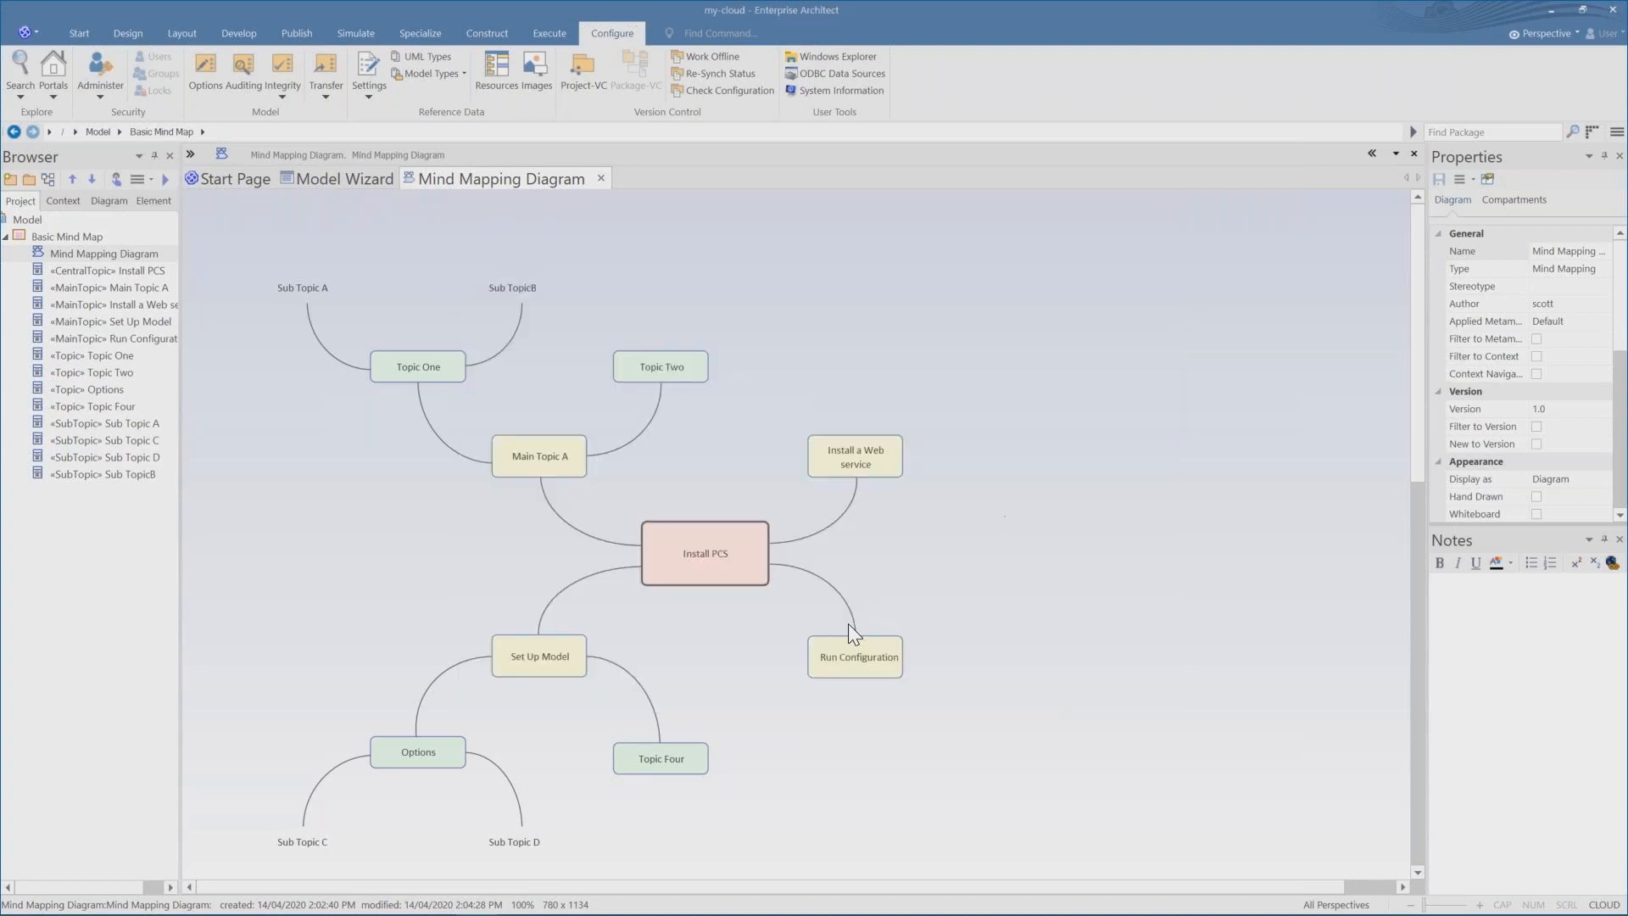
Rename the Sub Topic C element under Options to Enable.
click(301, 841)
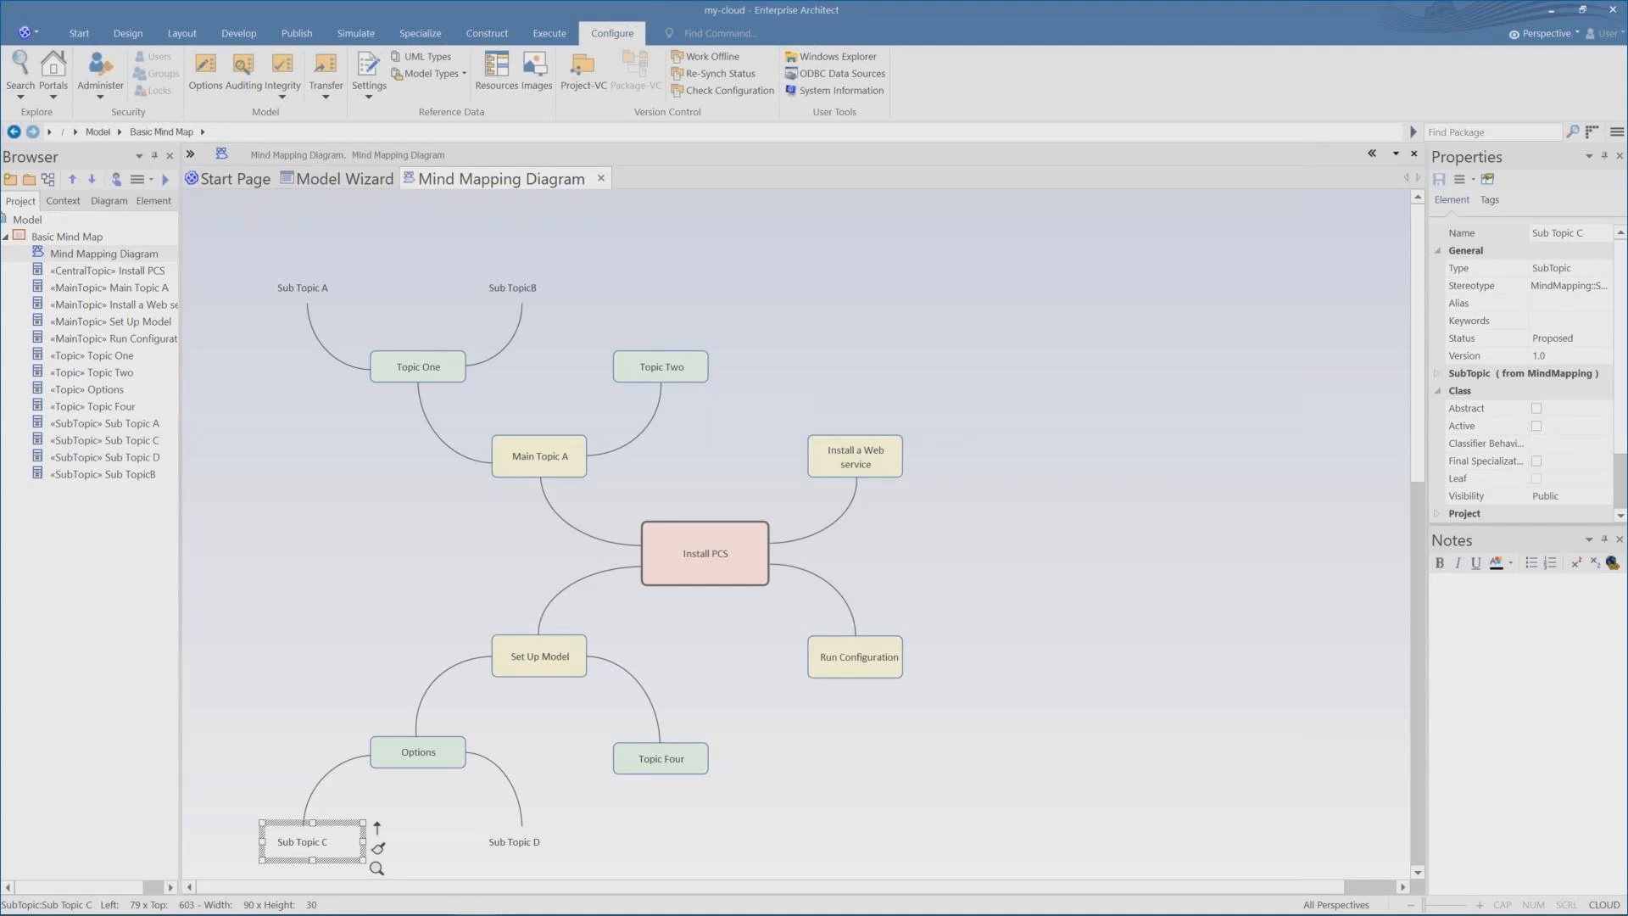
double_click(1563, 234)
text(Enable)
Rename the Sub Topic D element under Options to Batch Create.
click(534, 841)
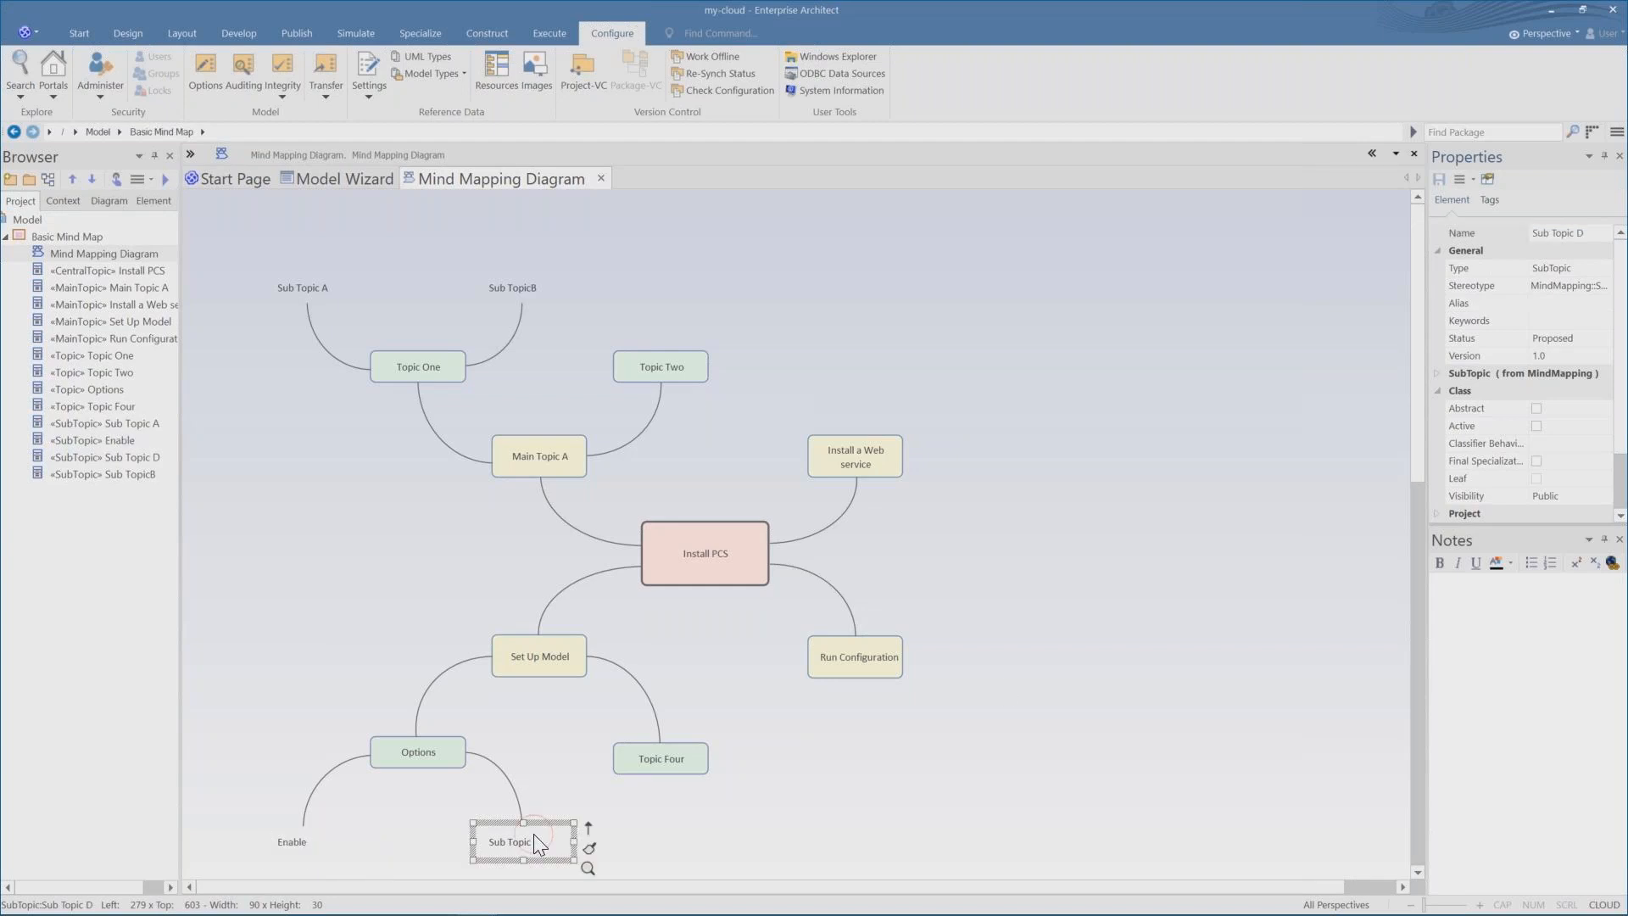
click(1577, 233)
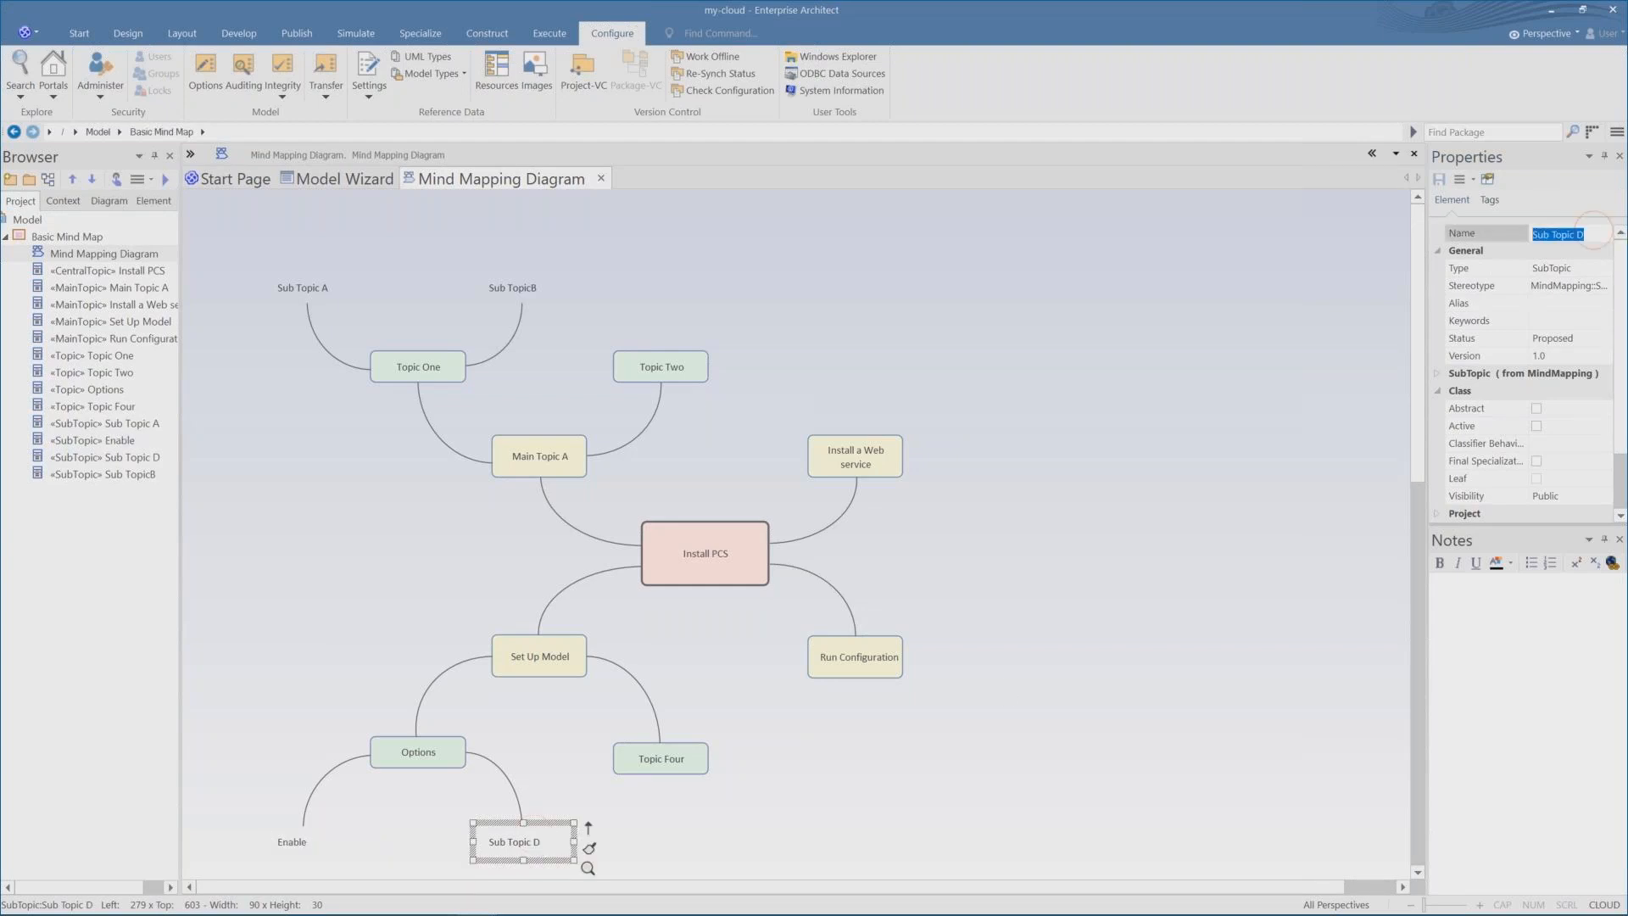
text(Batch Create)
Rename the Main Topic A element to WebEA.
click(505, 449)
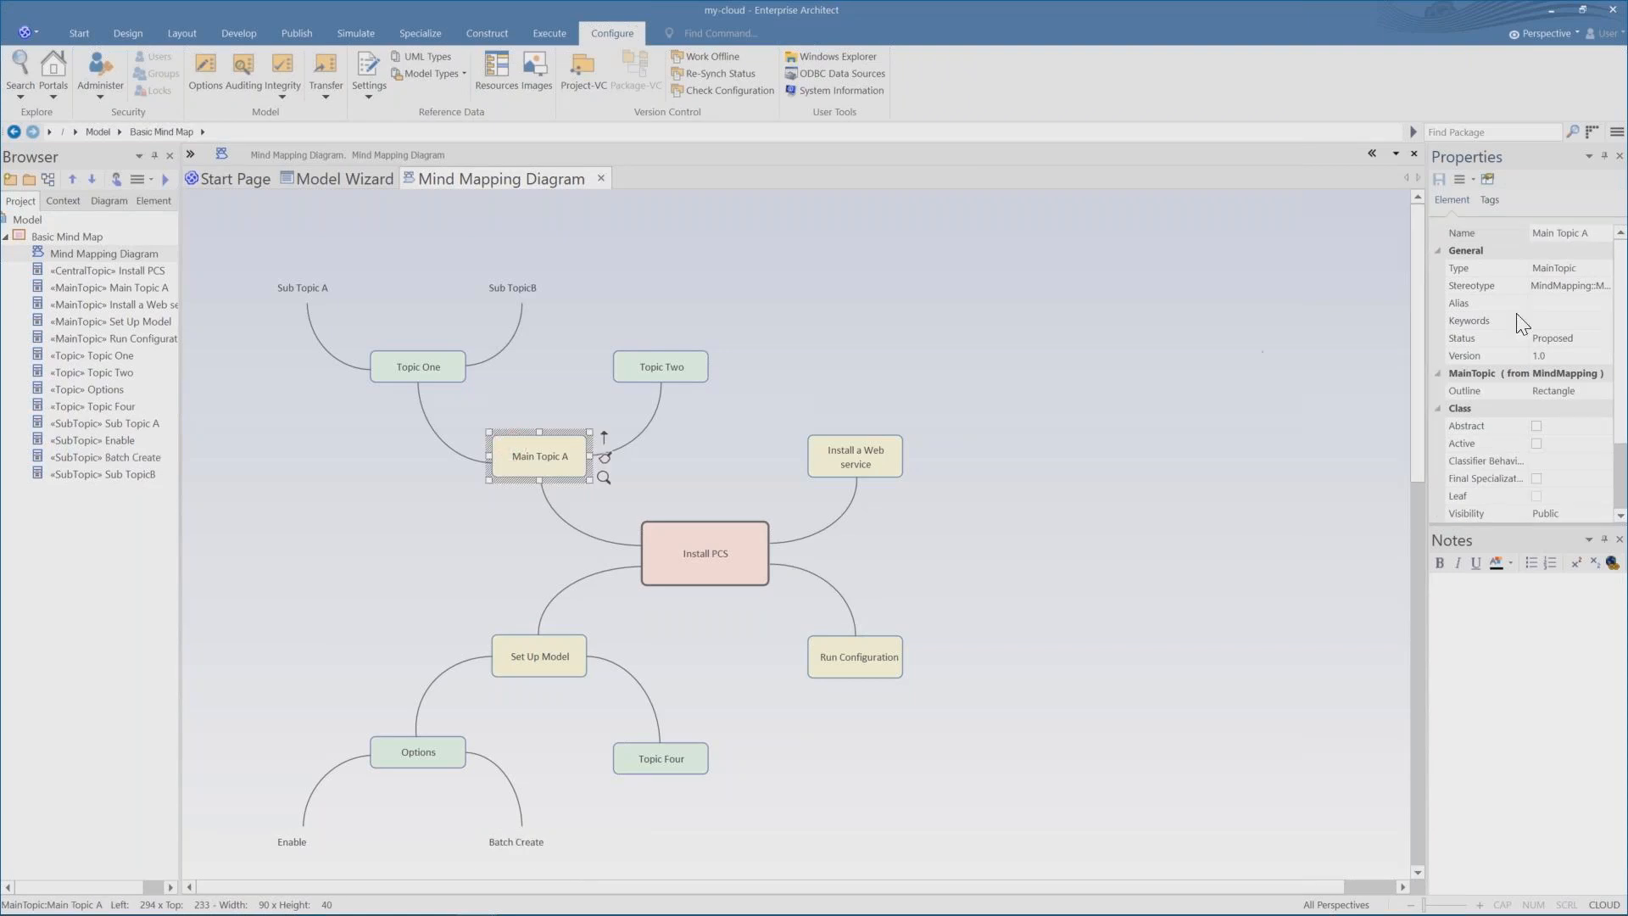
click(1459, 227)
text(WebEA)
Rename the Sub Topic A element to Integration.
click(292, 285)
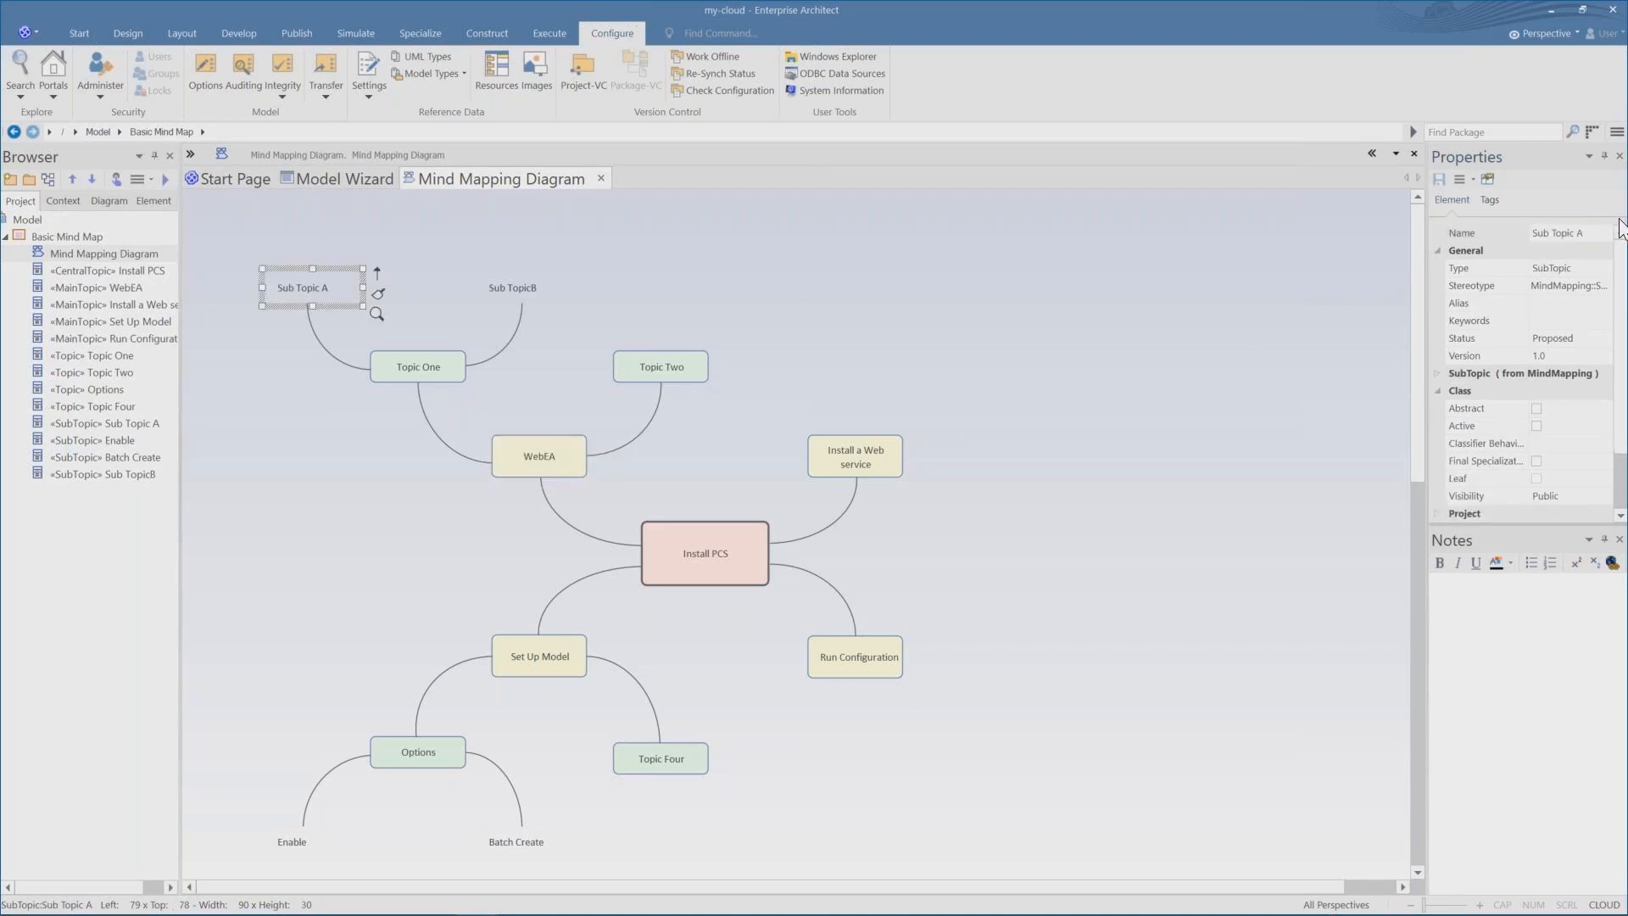
click(1453, 231)
text(Integration)
Rename the Sub TopicB element to Presentation.
click(512, 284)
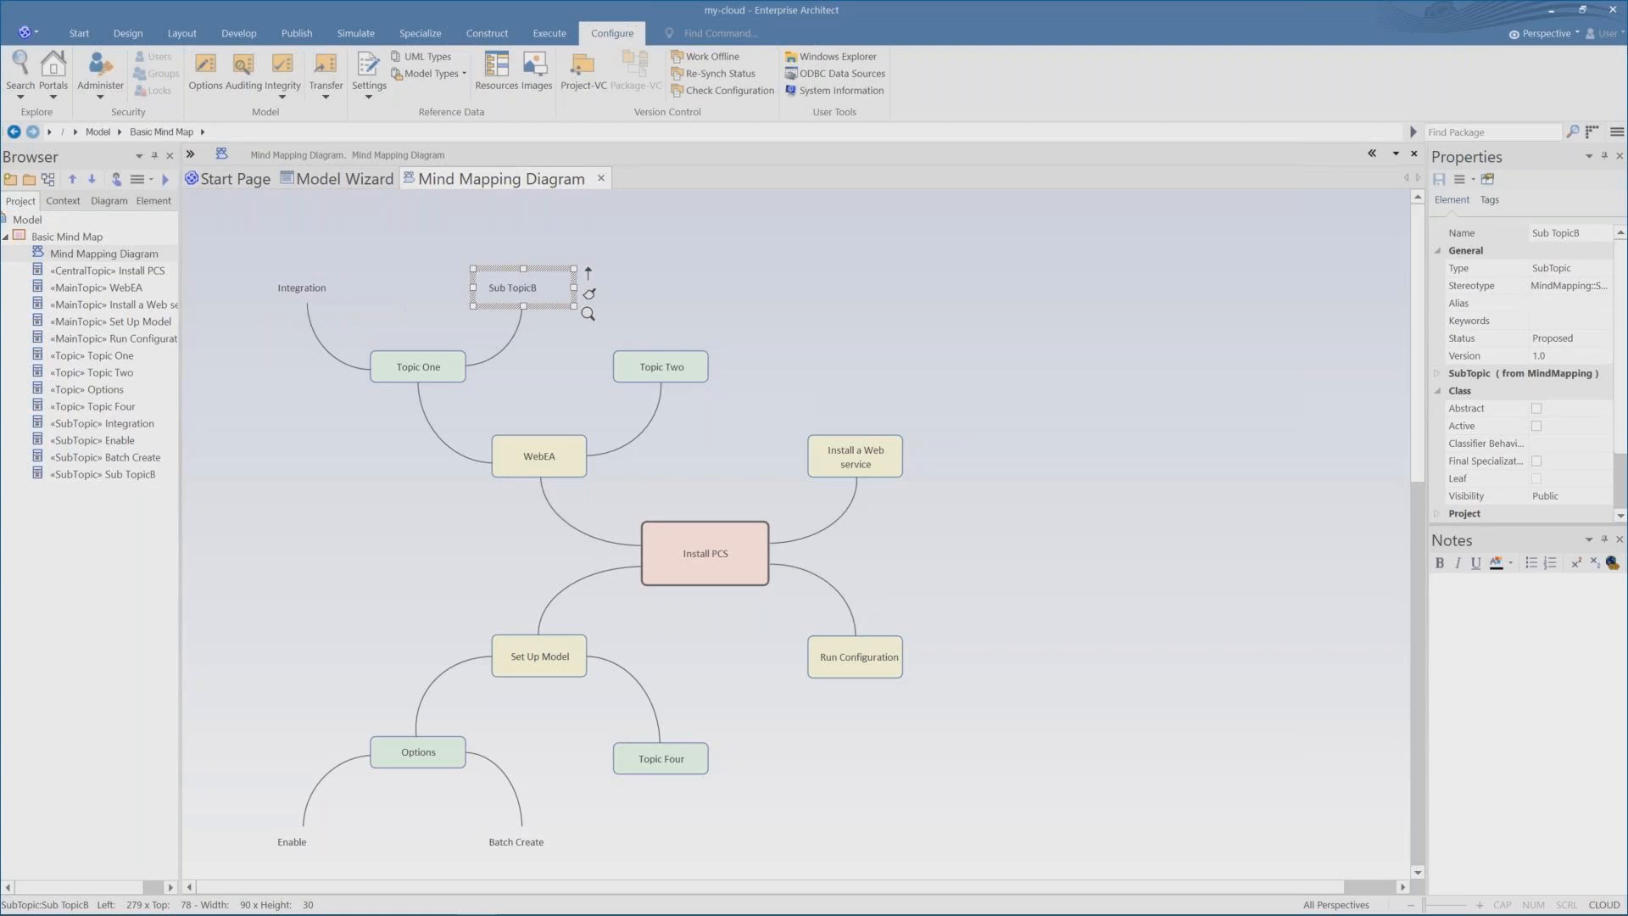
drag(1584, 233, 1438, 211)
text(Presentation)
click(1085, 295)
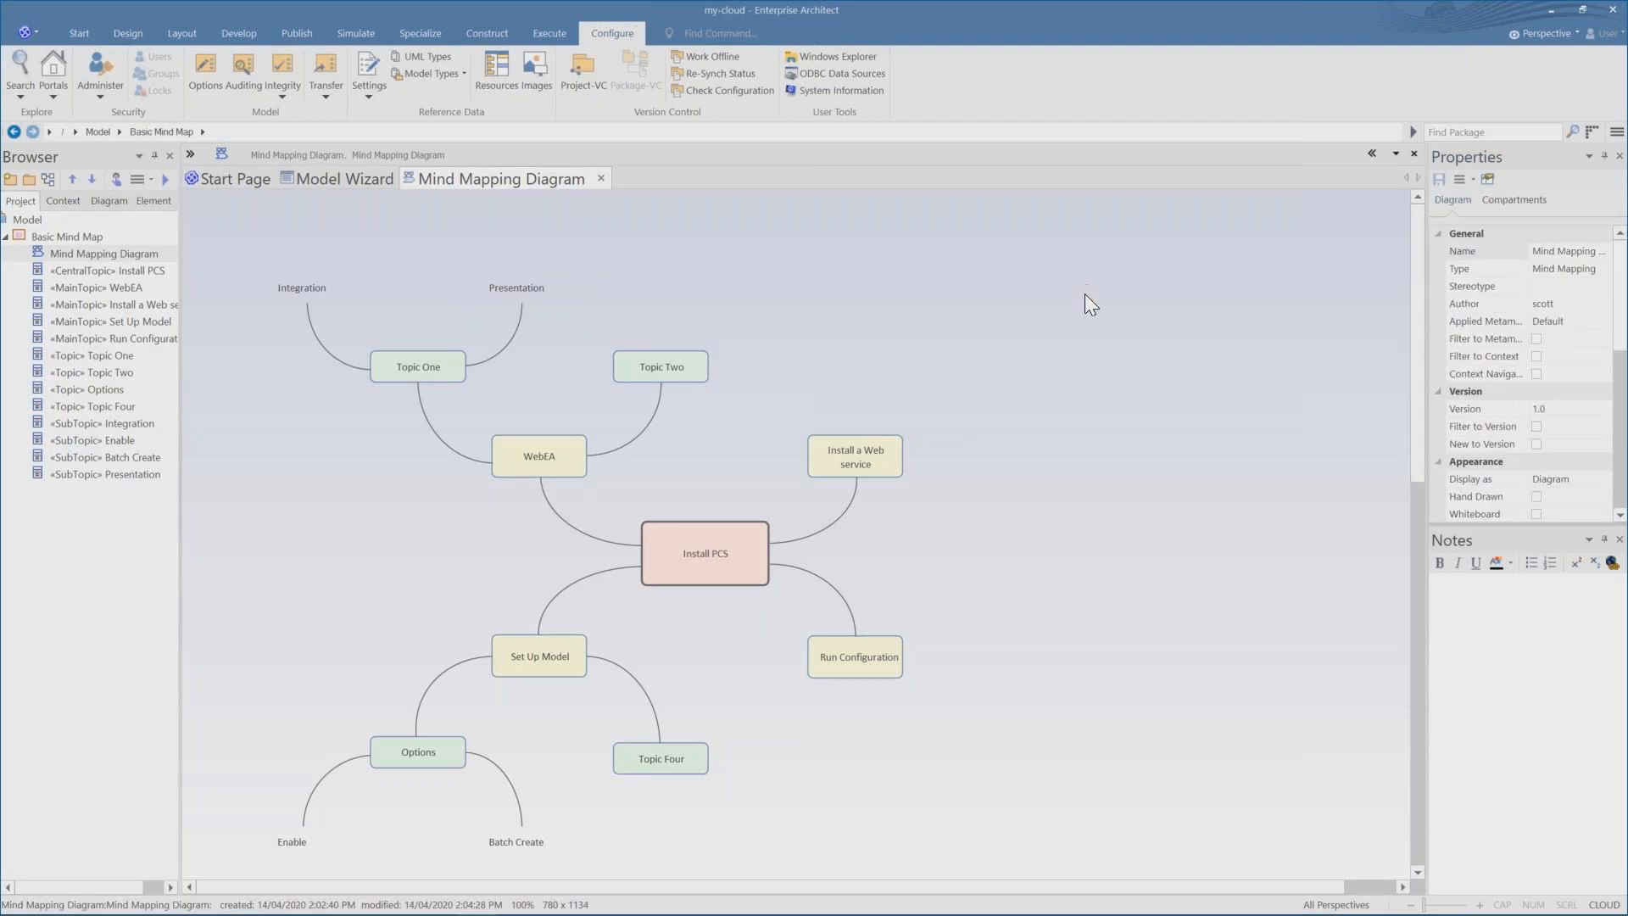